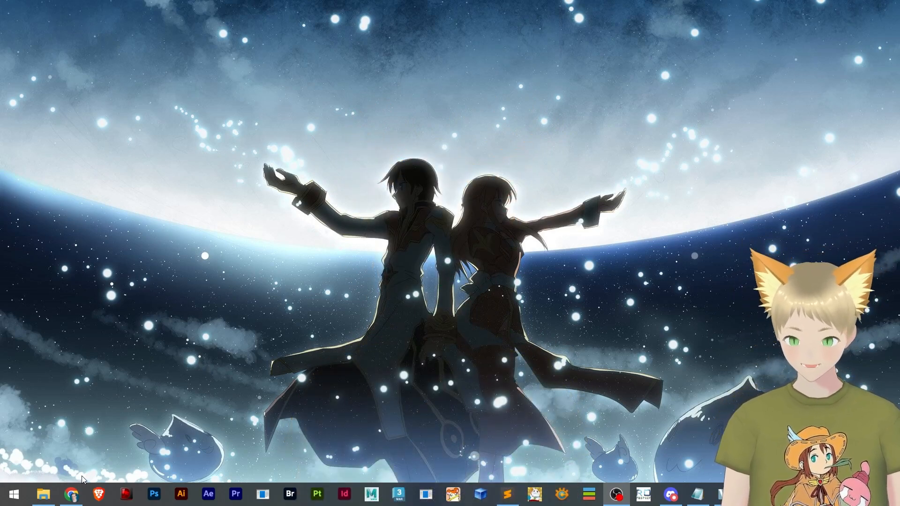
Open the Emulator folder in 05_Renewal Server and start the server with runserver.bat
{"action": "left_click", "coordinate": [43, 494]}
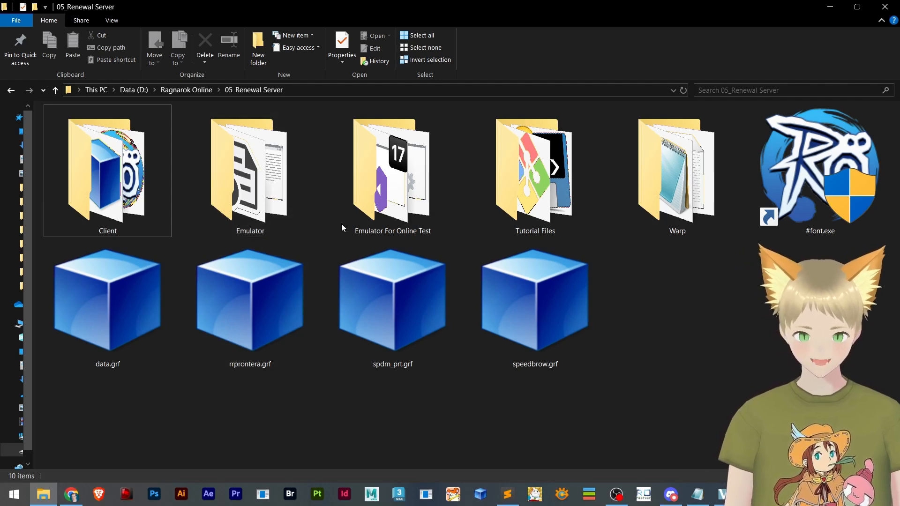
{"action": "double_click", "coordinate": [253, 196]}
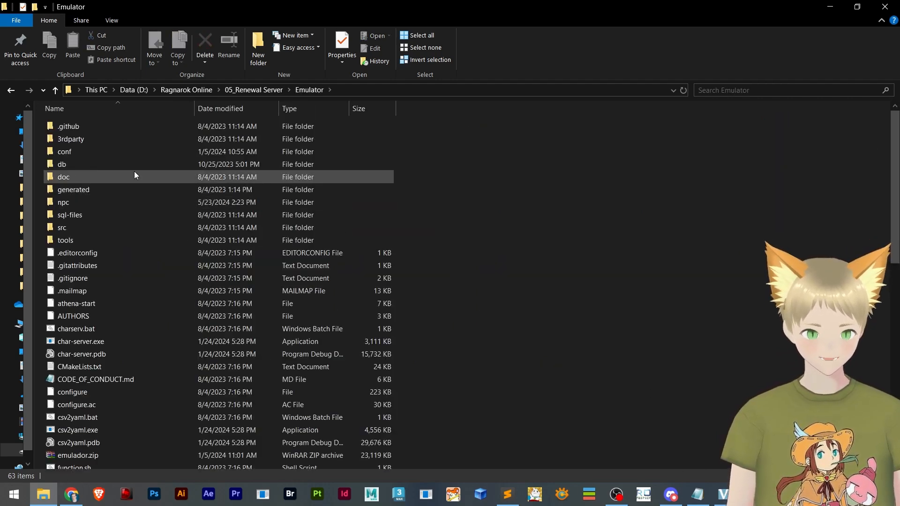
{"action": "scroll", "coordinate": [437, 337], "scroll_direction": "down", "scroll_amount": 12}
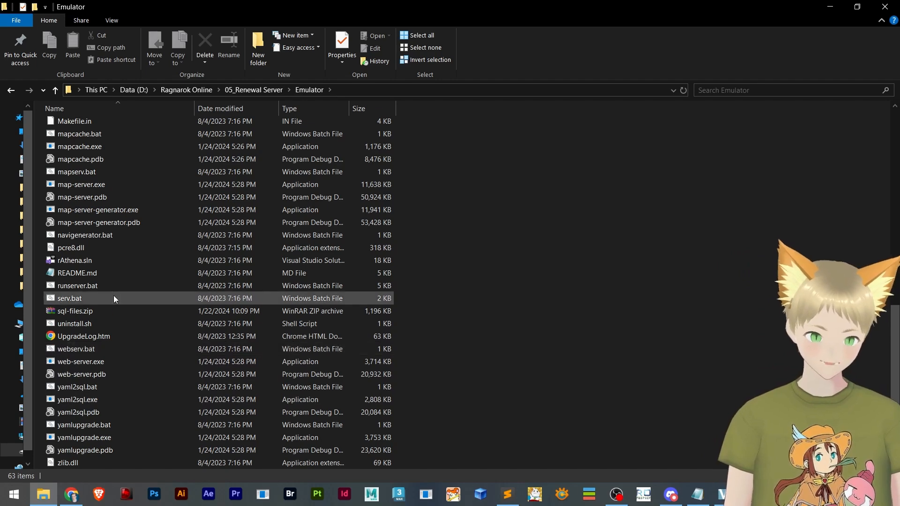
{"action": "left_click", "coordinate": [81, 287]}
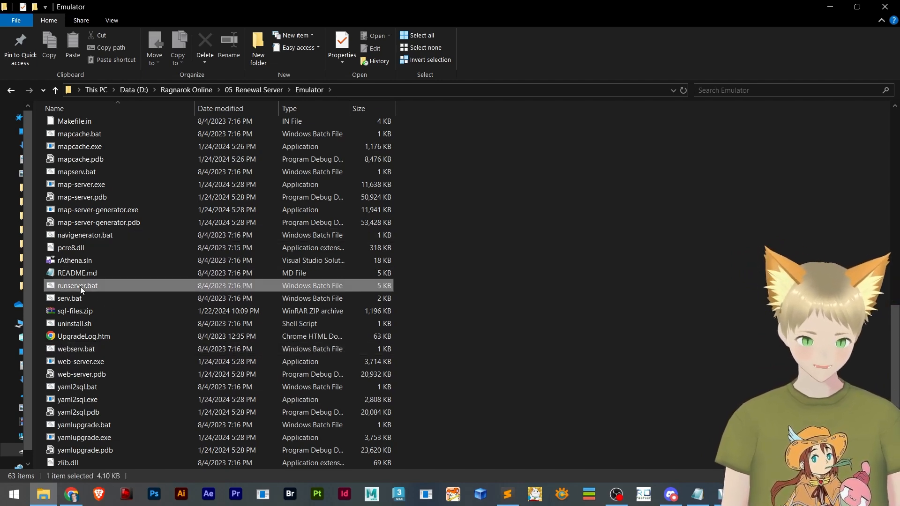
{"action": "double_click", "coordinate": [81, 286]}
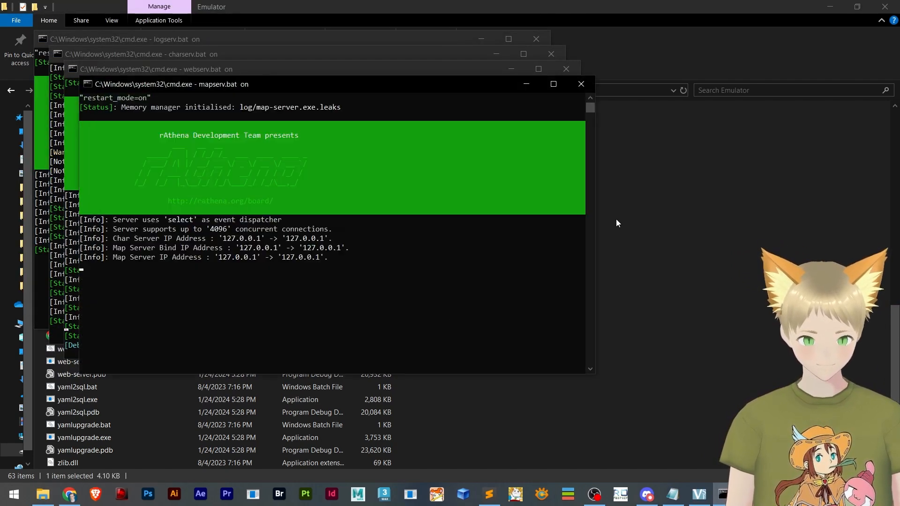
{"action": "left_click", "coordinate": [715, 267]}
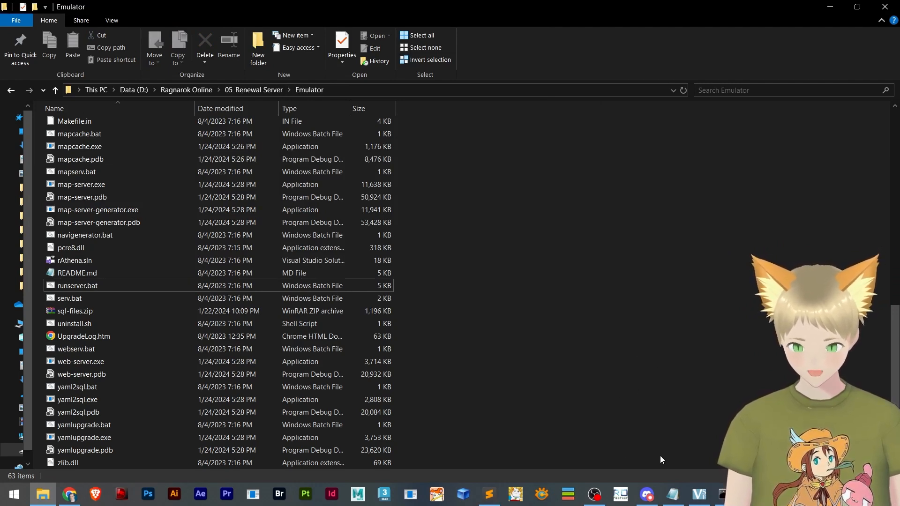
Switch to Discord, read the help-room-1 question about maps without mobs, and close Discord
{"action": "left_click", "coordinate": [647, 495]}
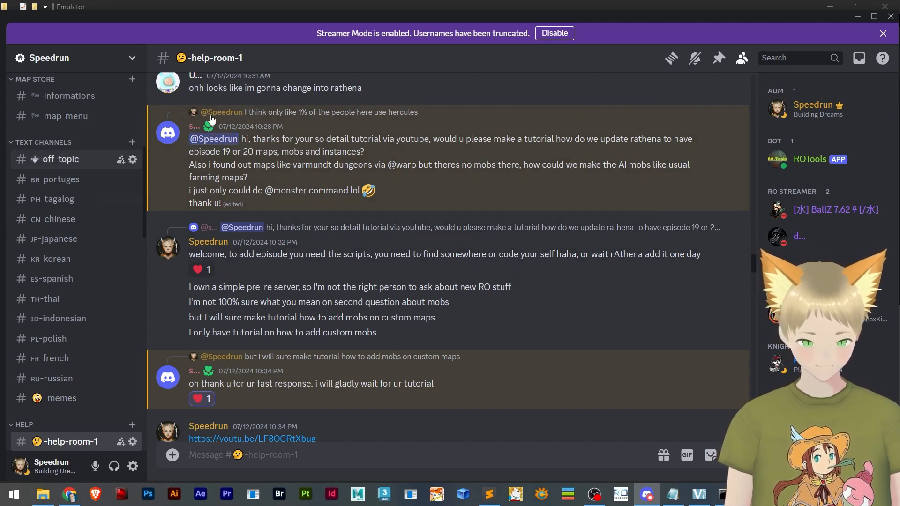
{"action": "left_click_drag", "start_coordinate": [230, 165], "coordinate": [500, 168]}
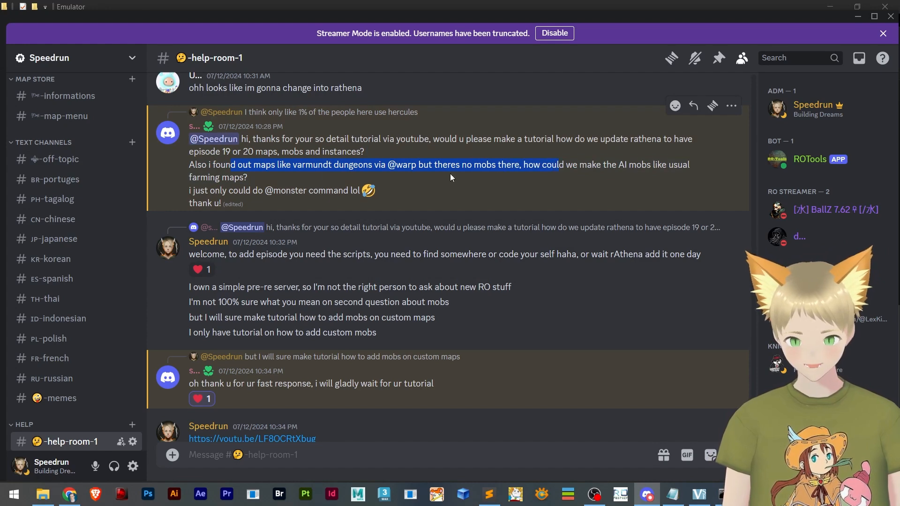
{"action": "left_click", "coordinate": [287, 193]}
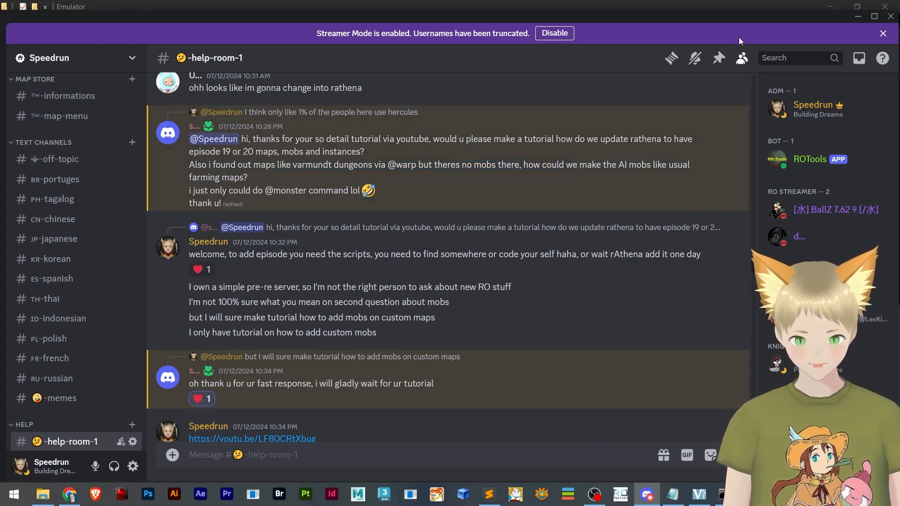
{"action": "left_click", "coordinate": [735, 495]}
{"action": "right_click", "coordinate": [734, 471]}
{"action": "left_click", "coordinate": [706, 456]}
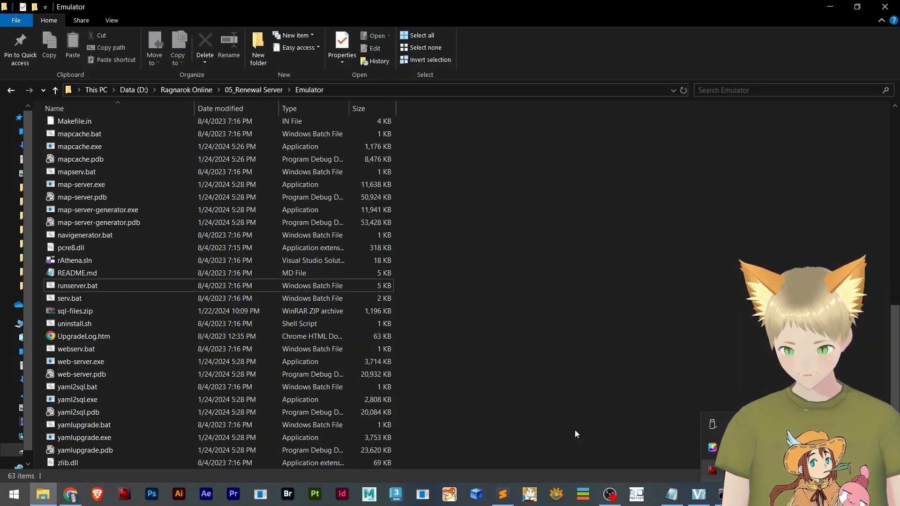
Return to 05_Renewal Server and go into the npc folder of the Emulator folder
{"action": "left_click", "coordinate": [252, 90]}
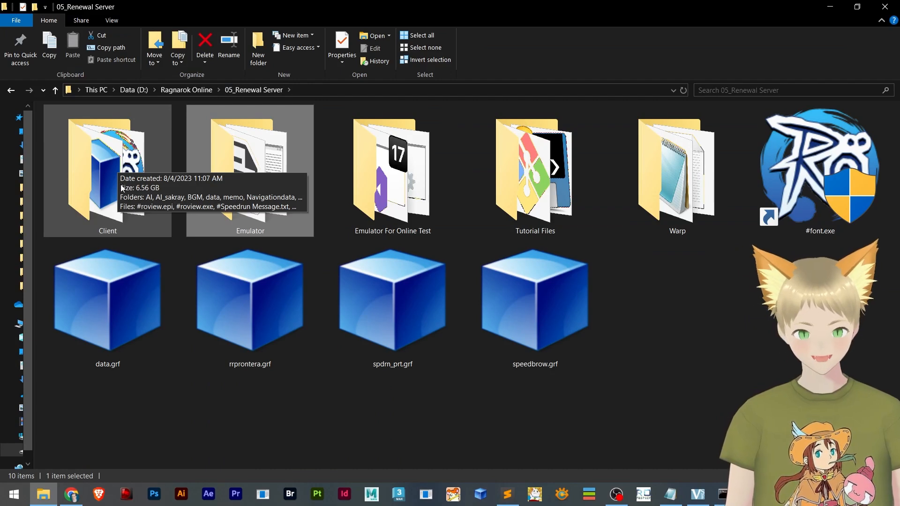
{"action": "double_click", "coordinate": [121, 183]}
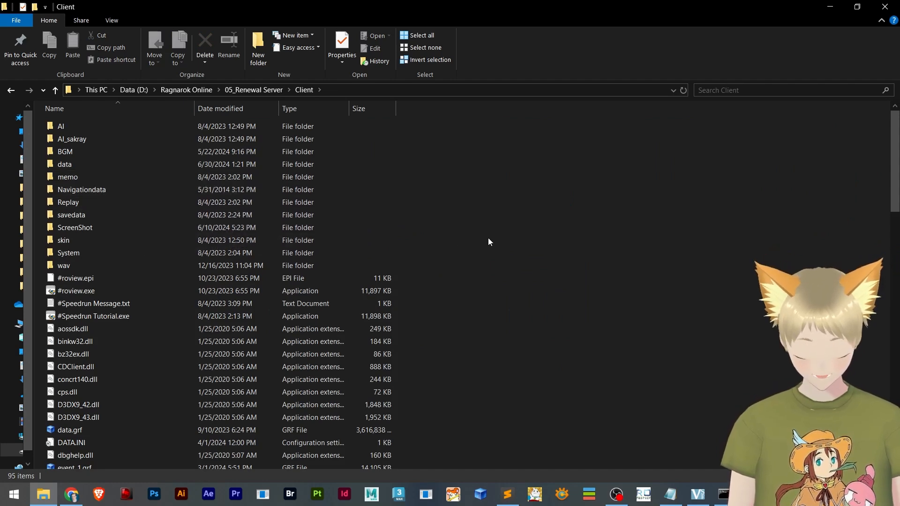
{"action": "key", "text": "BackSpace"}
{"action": "key", "text": "Right"}
{"action": "key", "text": "Return"}
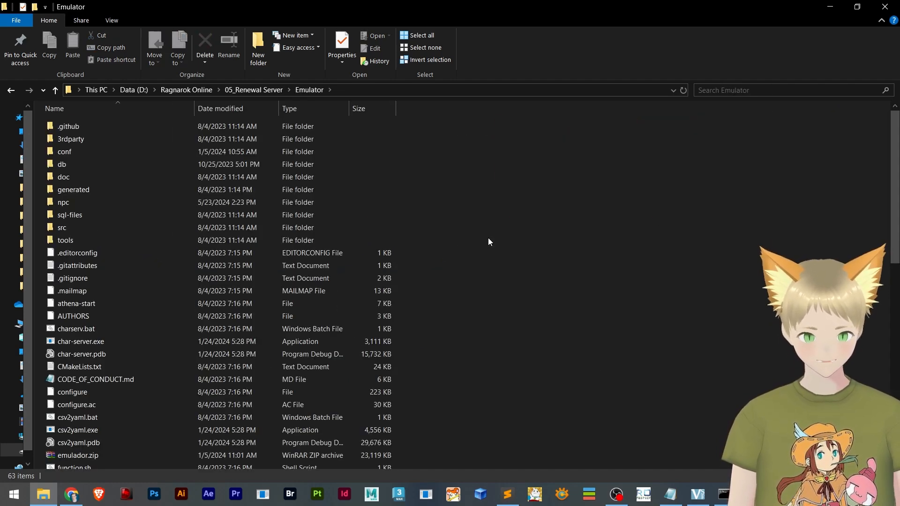
{"action": "left_click", "coordinate": [80, 203]}
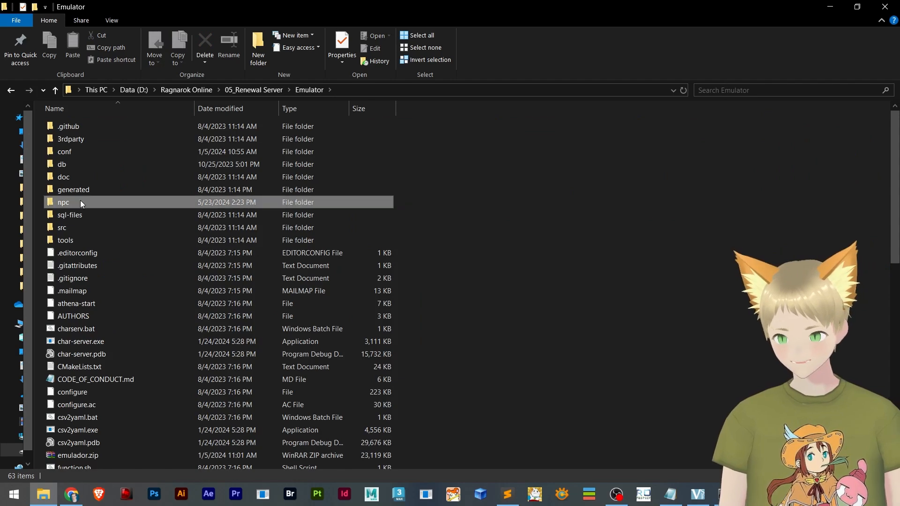
{"action": "double_click", "coordinate": [80, 202]}
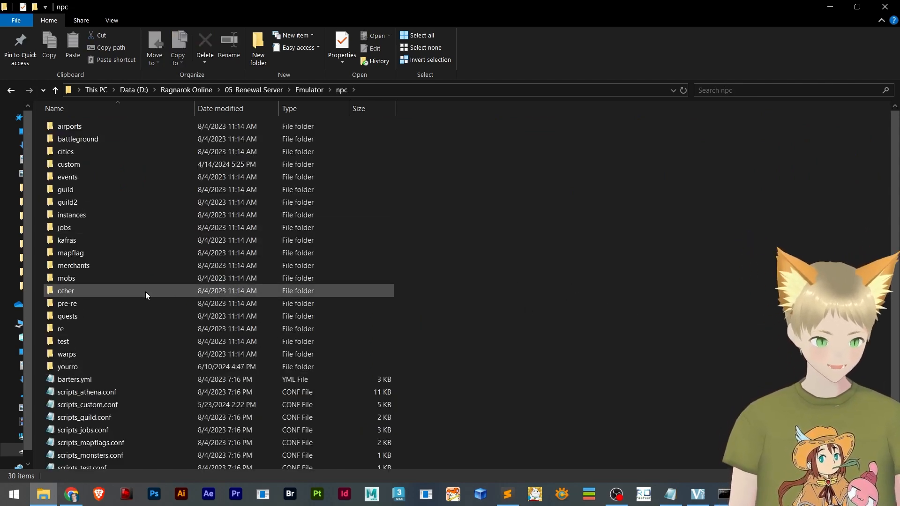
Open scripts_yourro.conf from the npc folder and review its script entries
{"action": "scroll", "coordinate": [333, 346], "scroll_direction": "down", "scroll_amount": 1}
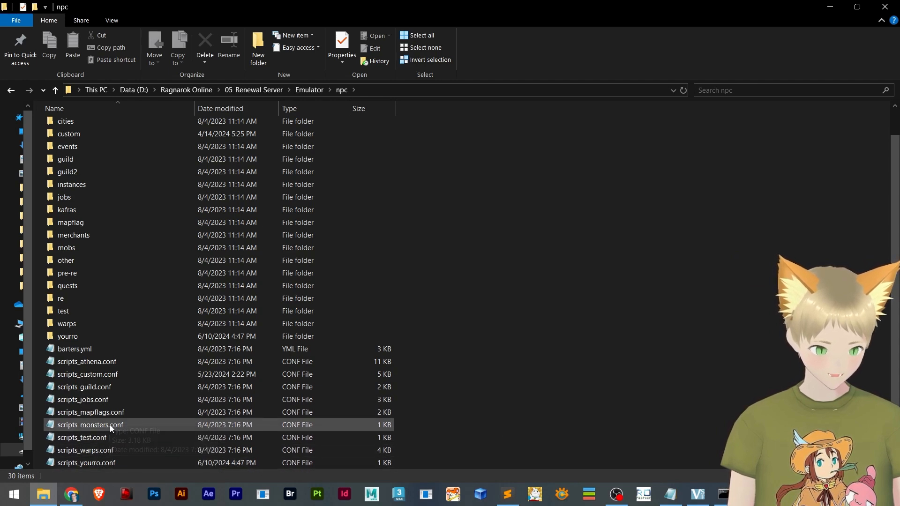
{"action": "double_click", "coordinate": [79, 463]}
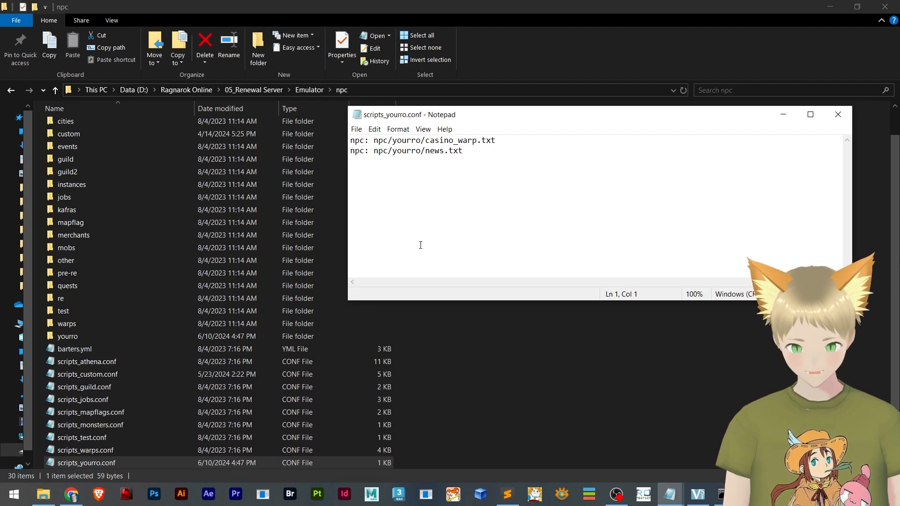
{"action": "left_click_drag", "start_coordinate": [492, 160], "coordinate": [359, 119]}
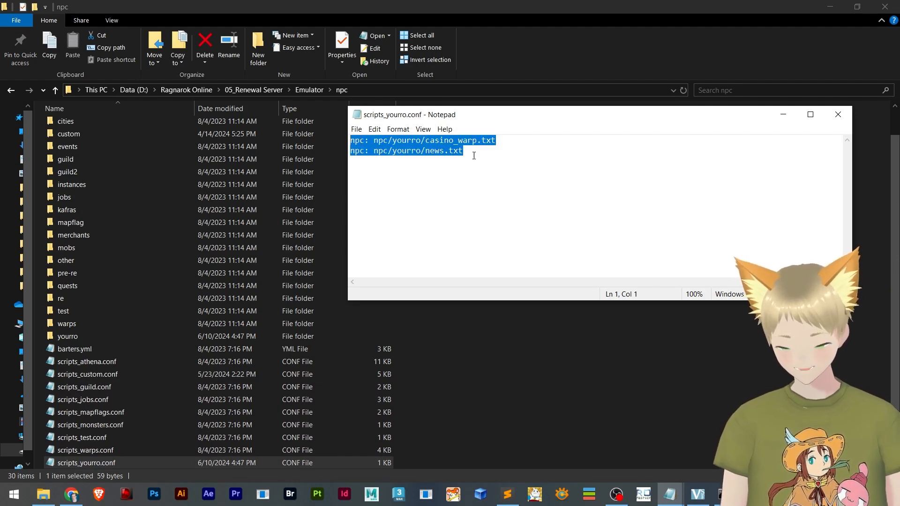
{"action": "left_click", "coordinate": [478, 181]}
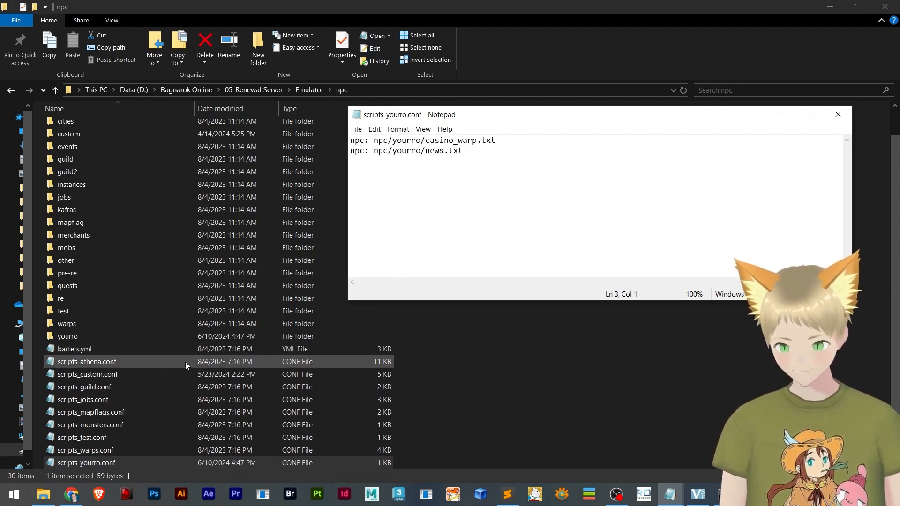
Open scripts_custom.conf, examine the import line for npc/scripts_yourro.conf at its end, and close the file
{"action": "double_click", "coordinate": [90, 373]}
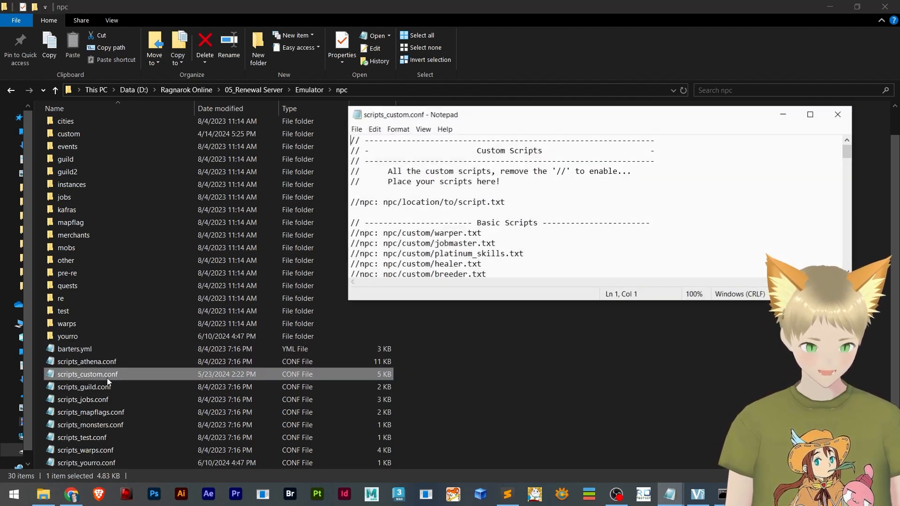
{"action": "scroll", "coordinate": [843, 165], "scroll_direction": "down", "scroll_amount": 20}
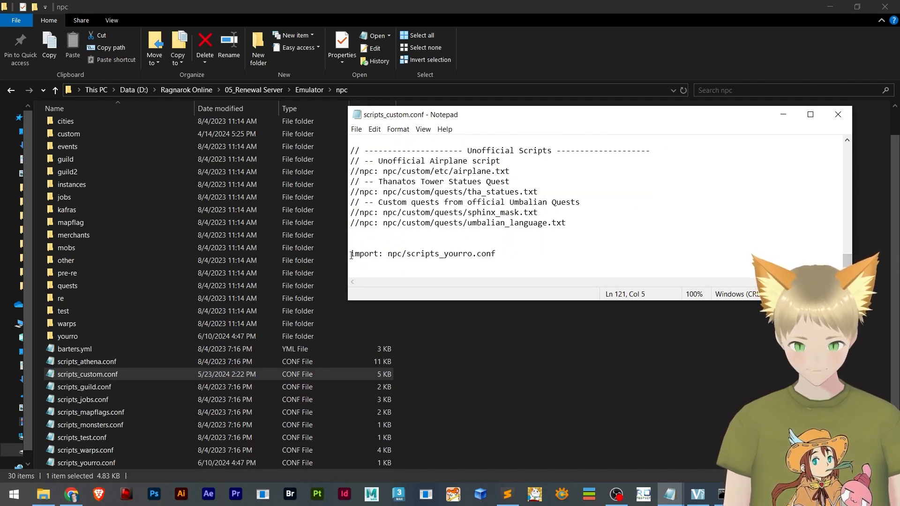
{"action": "left_click_drag", "start_coordinate": [361, 255], "coordinate": [381, 258]}
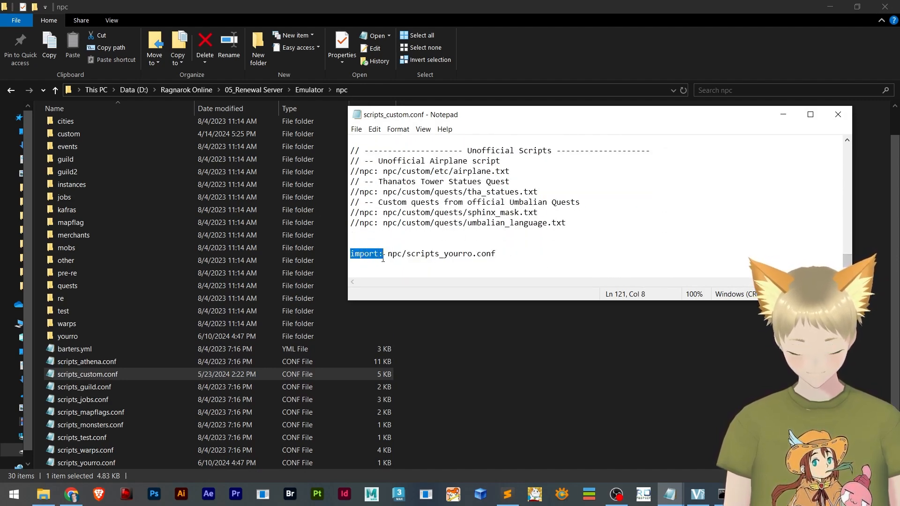
{"action": "left_click_drag", "start_coordinate": [392, 259], "coordinate": [458, 257]}
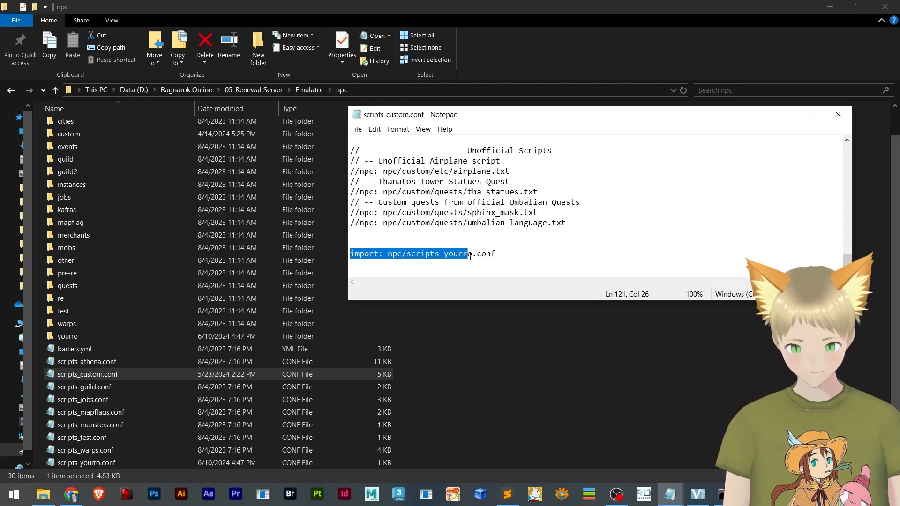
{"action": "left_click", "coordinate": [525, 254]}
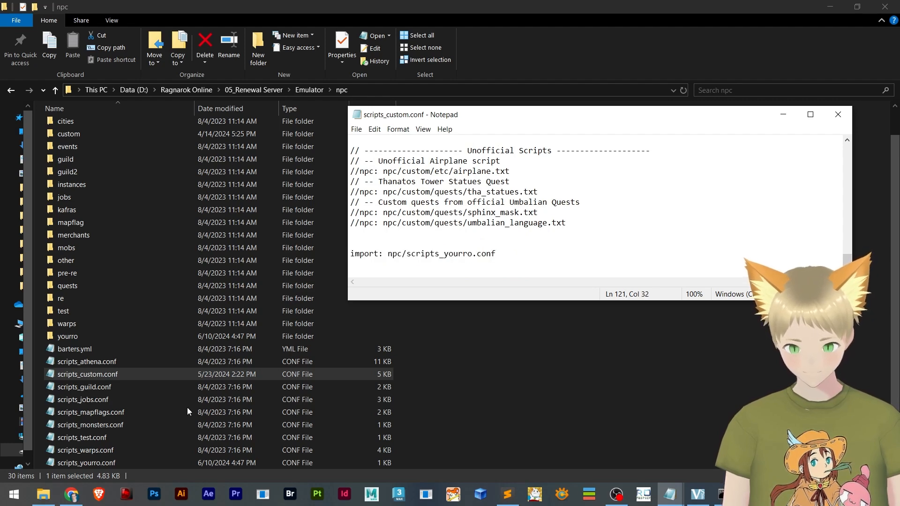
{"action": "left_click", "coordinate": [837, 114]}
Add the line "npc: npc/yourro/mob/mobs.txt" at the end of scripts_yourro.conf and save the file
{"action": "double_click", "coordinate": [83, 463]}
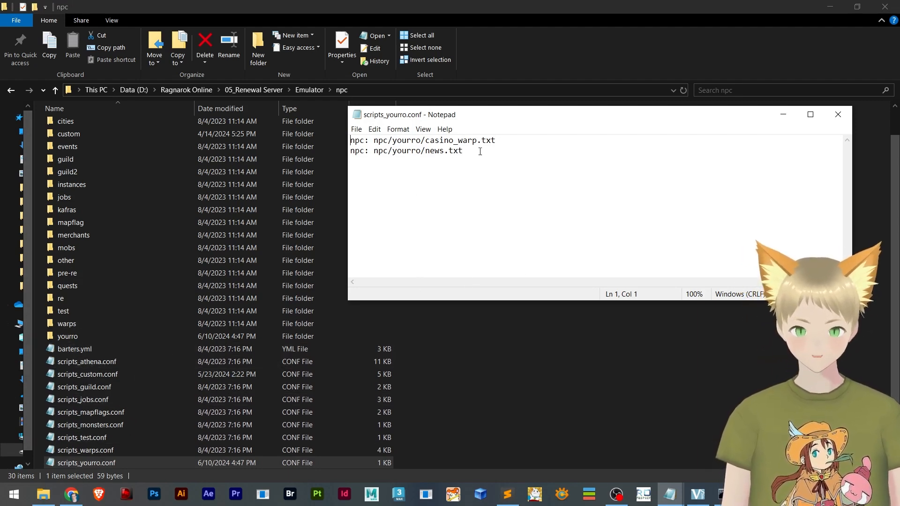
{"action": "key", "text": "Return"}
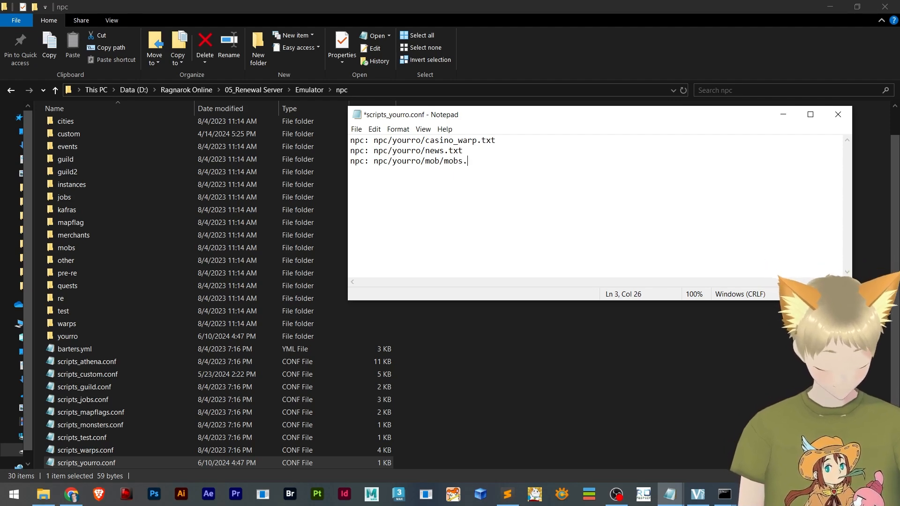
{"action": "key", "text": "ctrl+s"}
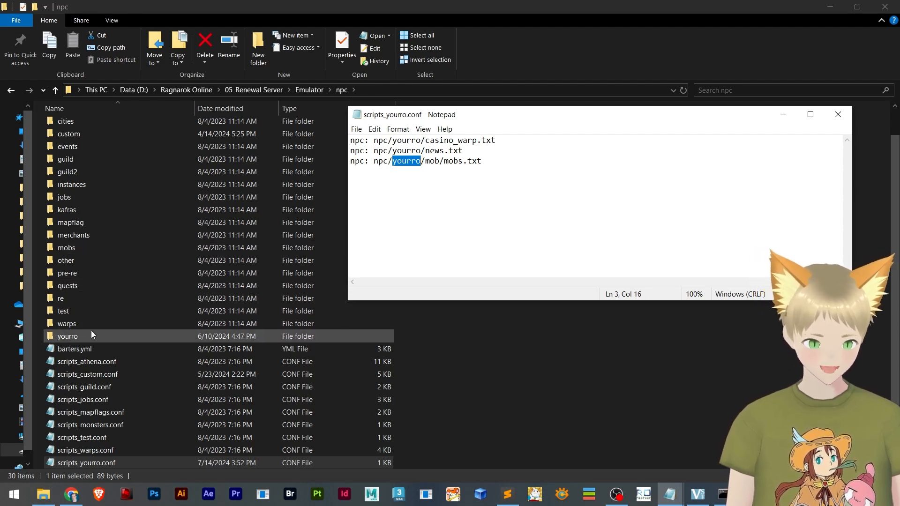
Create a new folder named mob inside the npc/yourro folder
{"action": "left_click", "coordinate": [67, 337]}
{"action": "double_click", "coordinate": [66, 336]}
{"action": "key", "text": "alt+Tab"}
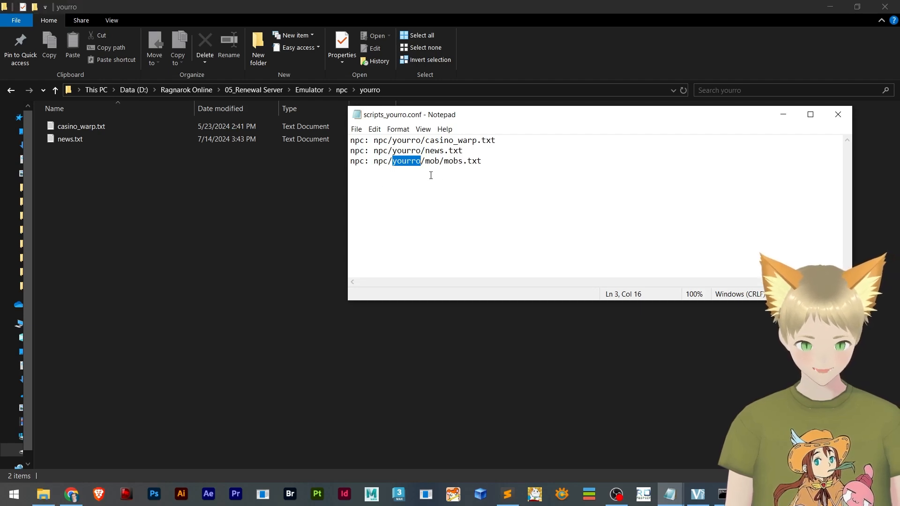
{"action": "right_click", "coordinate": [98, 194]}
{"action": "mouse_move", "coordinate": [184, 434]}
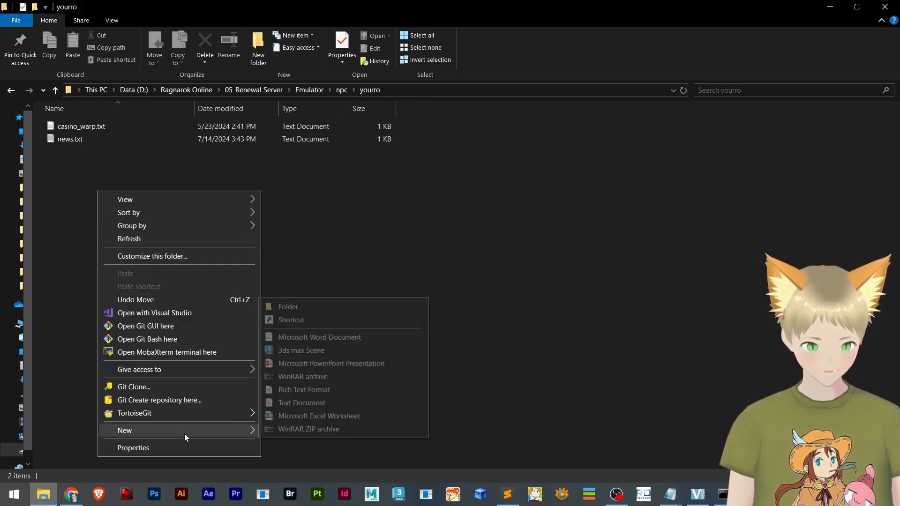
{"action": "left_click", "coordinate": [325, 305]}
{"action": "type", "text": "mob"}
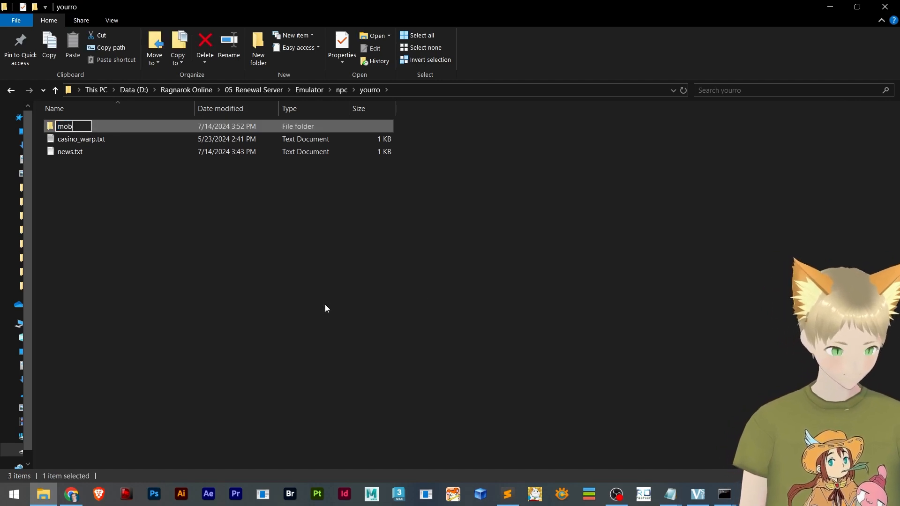
{"action": "left_click", "coordinate": [79, 139]}
Create a text document named mobs.txt inside the new mob folder
{"action": "double_click", "coordinate": [76, 124]}
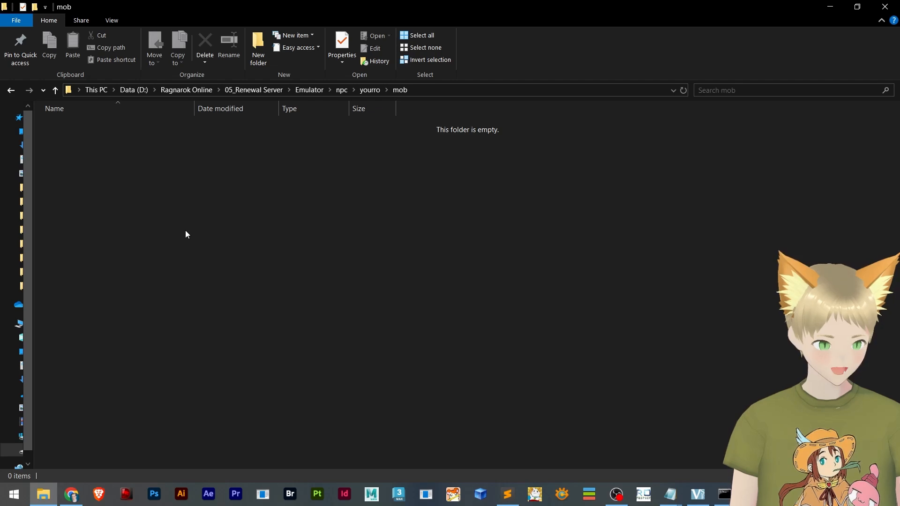
{"action": "key", "text": "alt+Tab"}
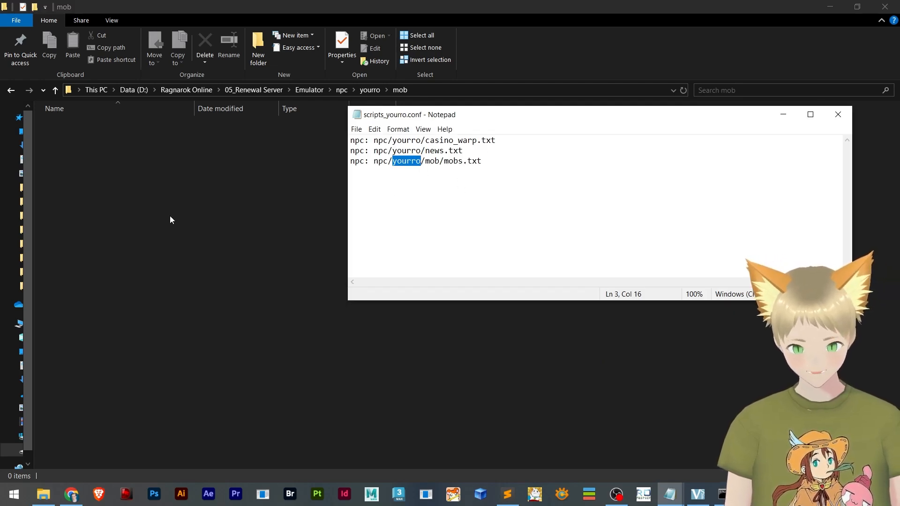
{"action": "right_click", "coordinate": [173, 196]}
{"action": "mouse_move", "coordinate": [258, 436]}
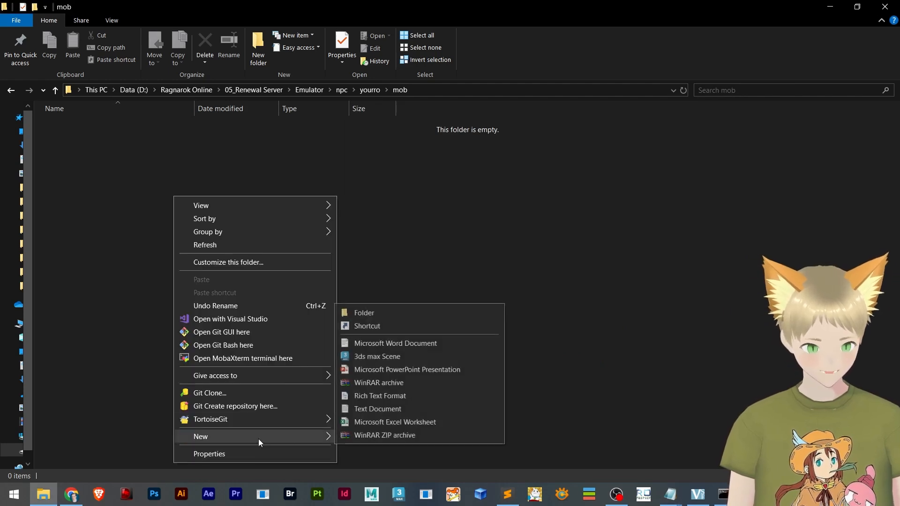
{"action": "left_click", "coordinate": [408, 409]}
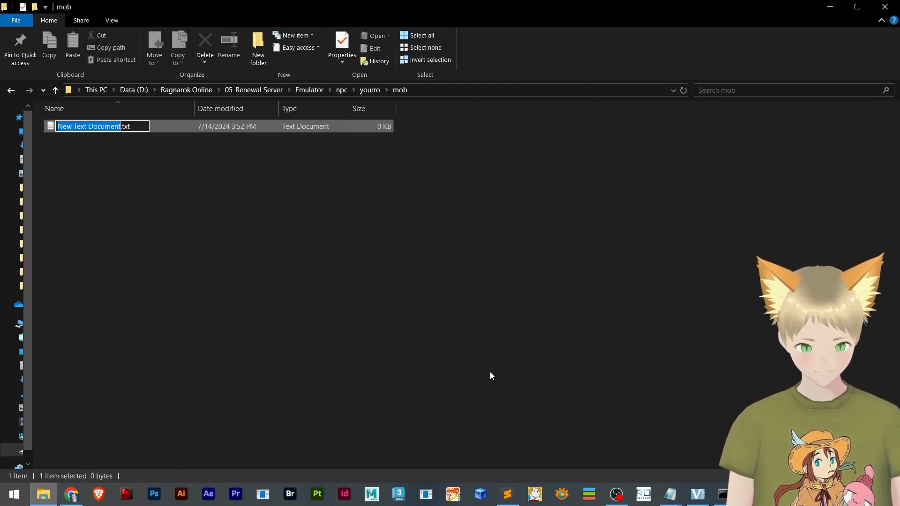
{"action": "type", "text": "mobs"}
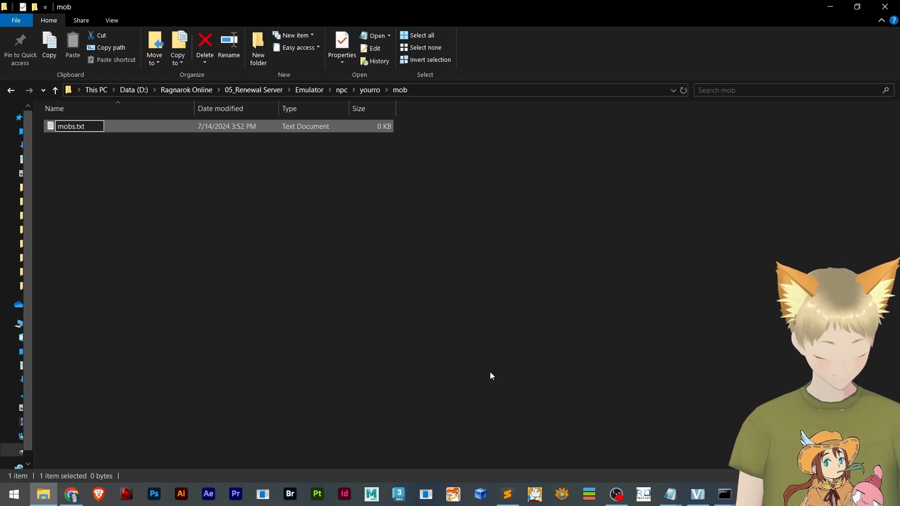
Confirm the file name mobs.txt and open the new file for editing
{"action": "key", "text": "Return"}
{"action": "left_click", "coordinate": [476, 238]}
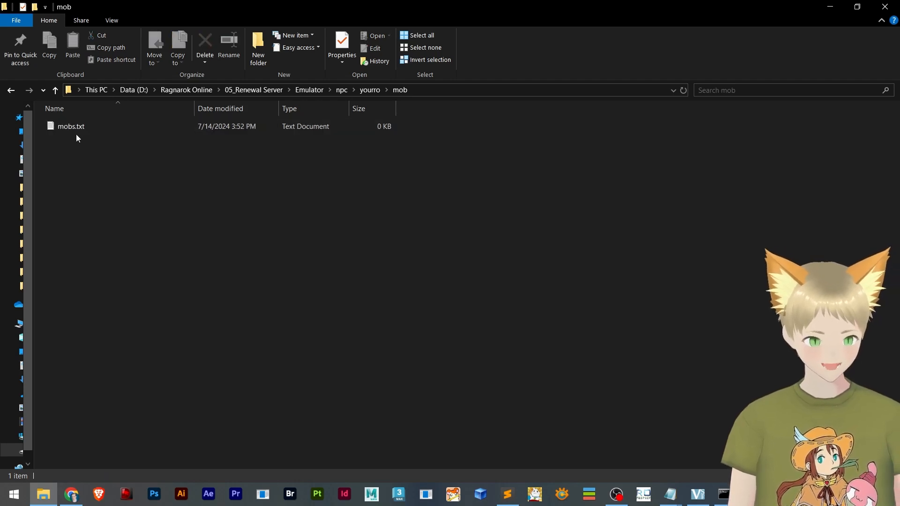
{"action": "double_click", "coordinate": [71, 128]}
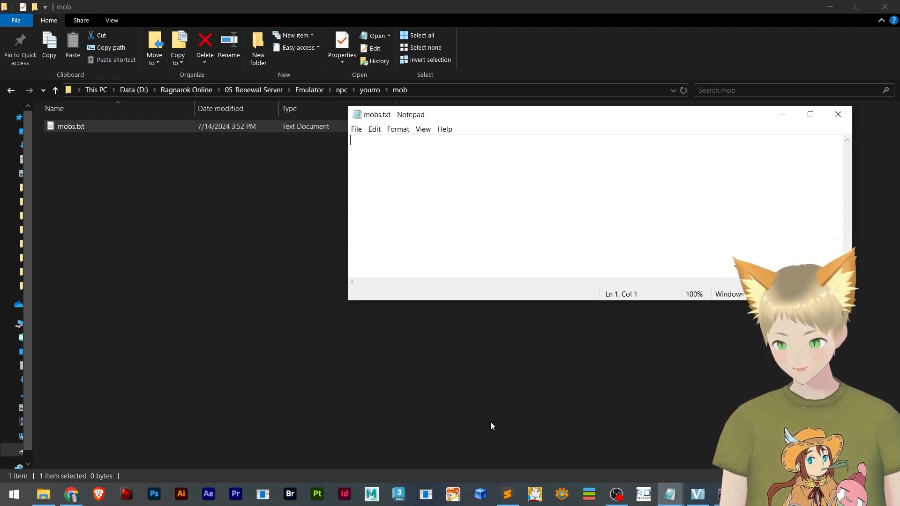
Switch to BrowEdit and open the map data\gonryun.rsw, framing the grassy area in front of the cave door
{"action": "left_click", "coordinate": [453, 494]}
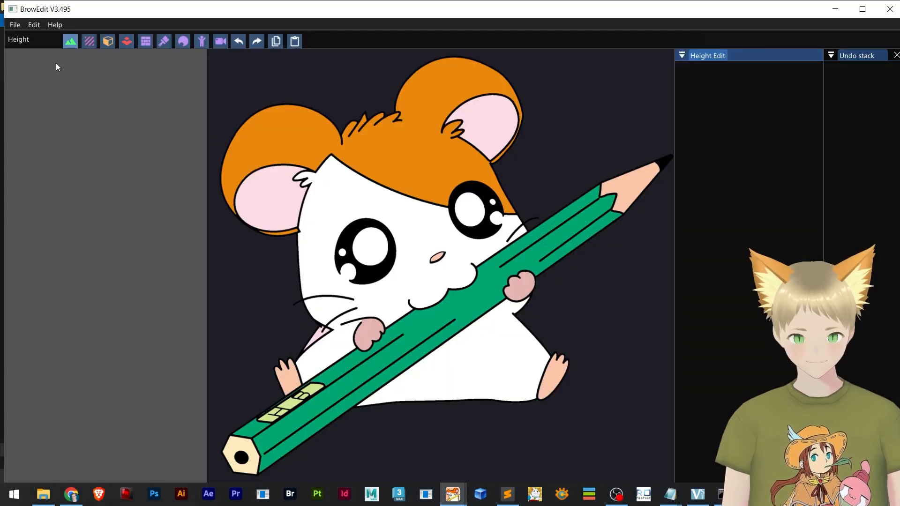
{"action": "left_click", "coordinate": [15, 24]}
{"action": "left_click", "coordinate": [26, 51]}
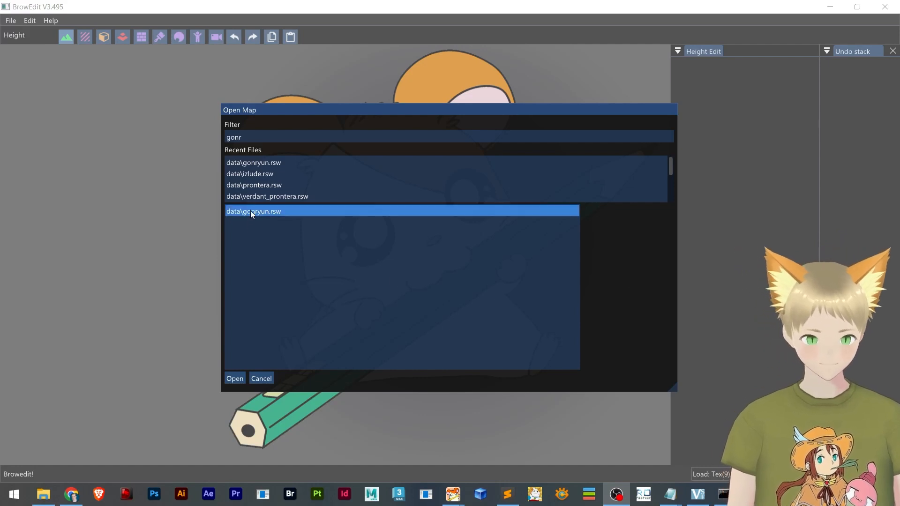
{"action": "double_click", "coordinate": [256, 212]}
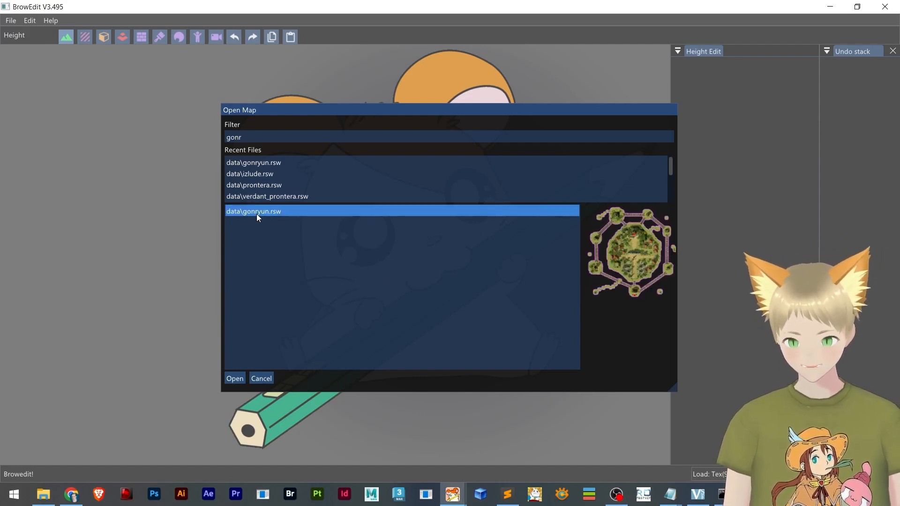
{"action": "left_click_drag", "start_coordinate": [146, 49], "coordinate": [334, 254]}
{"action": "right_click_drag", "start_coordinate": [330, 147], "coordinate": [326, 276]}
{"action": "scroll", "coordinate": [327, 255], "scroll_direction": "up", "scroll_amount": 6}
{"action": "scroll", "coordinate": [300, 320], "scroll_direction": "up", "scroll_amount": 3}
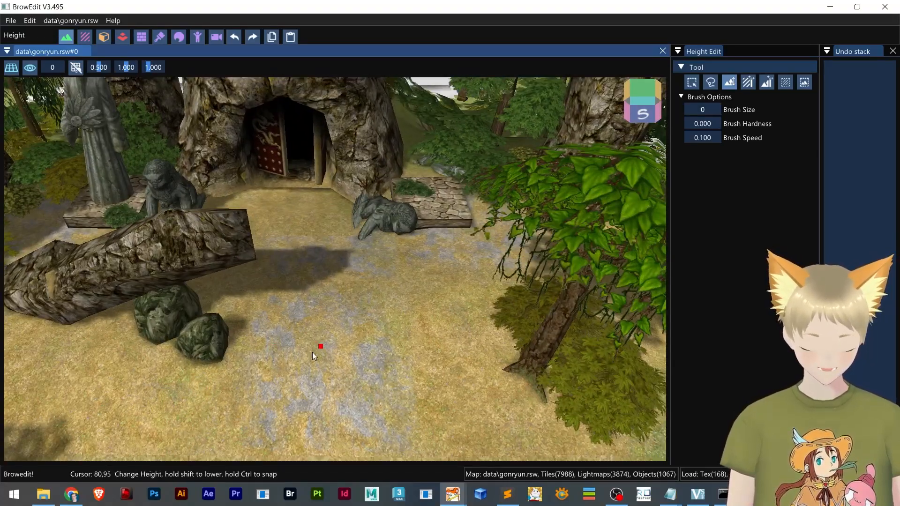
Switch the gonryun map to Gat edit mode and pick the green walkable tile type to inspect cell coordinates
{"action": "left_click", "coordinate": [122, 38]}
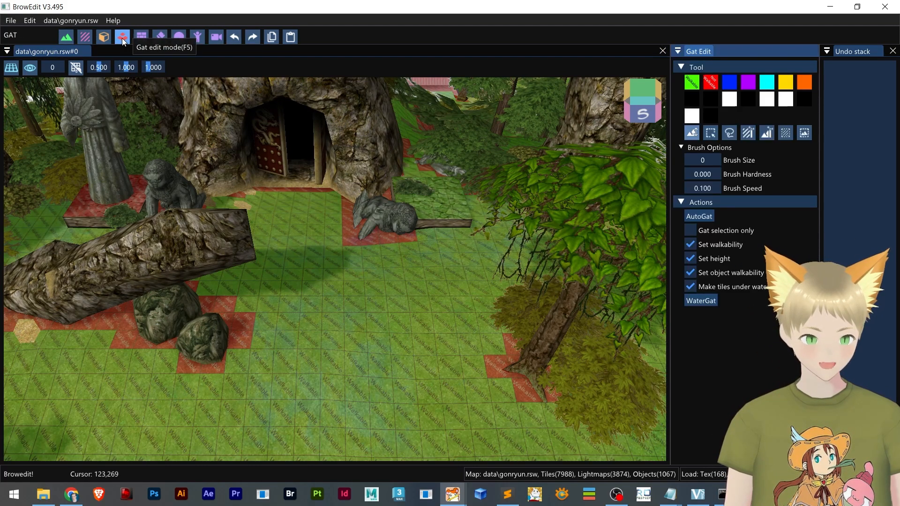
{"action": "right_click_drag", "start_coordinate": [286, 328], "coordinate": [348, 312]}
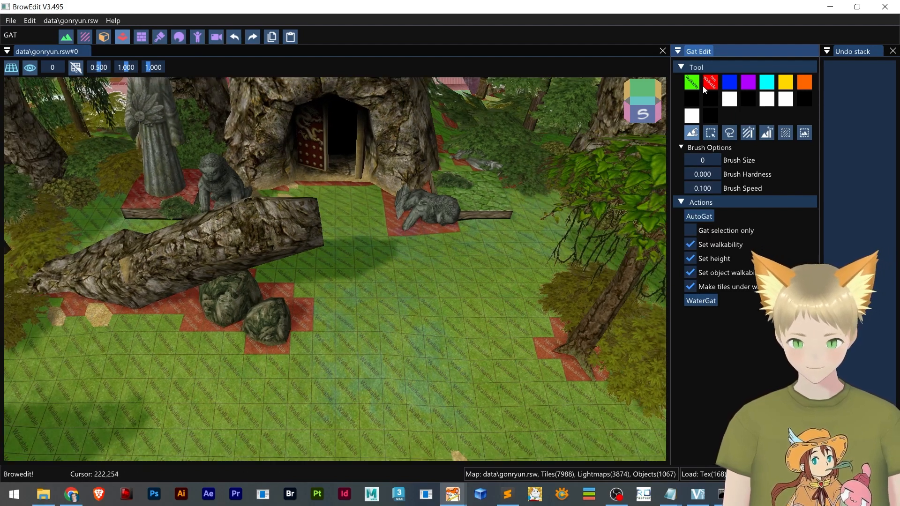
{"action": "left_click", "coordinate": [697, 81]}
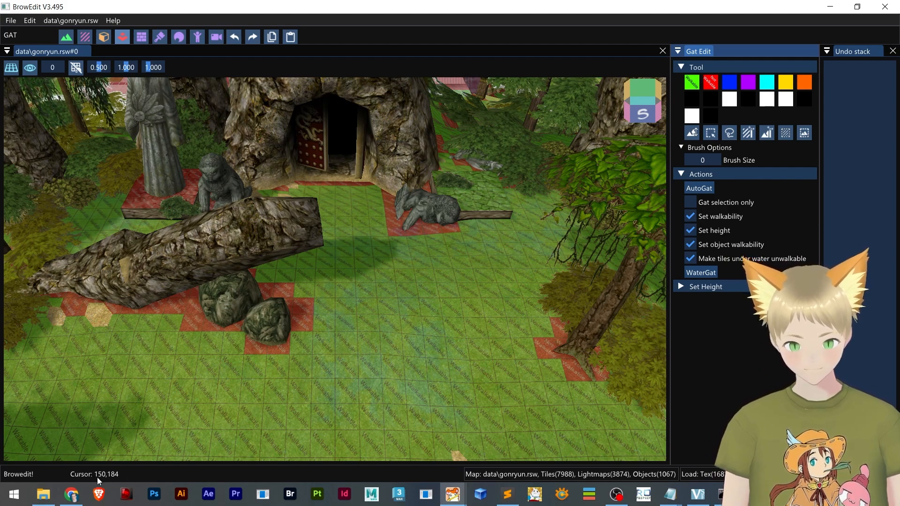
{"action": "mouse_move", "coordinate": [349, 344]}
{"action": "right_mouse_down"}
{"action": "mouse_move", "coordinate": [354, 329]}
{"action": "mouse_move", "coordinate": [346, 332]}
{"action": "right_mouse_up"}
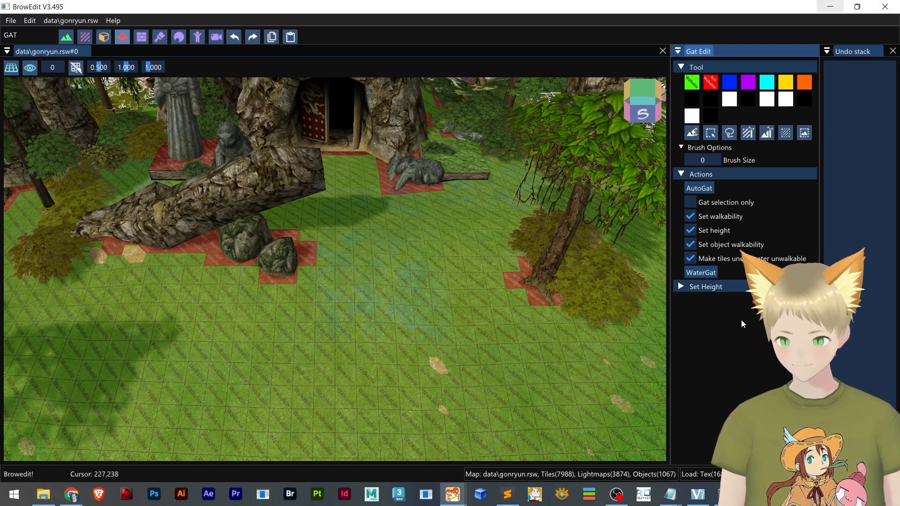
Bring mobs.txt up in Notepad over the map and consult the spawn notes in mob spawn.txt
{"action": "mouse_move", "coordinate": [672, 500]}
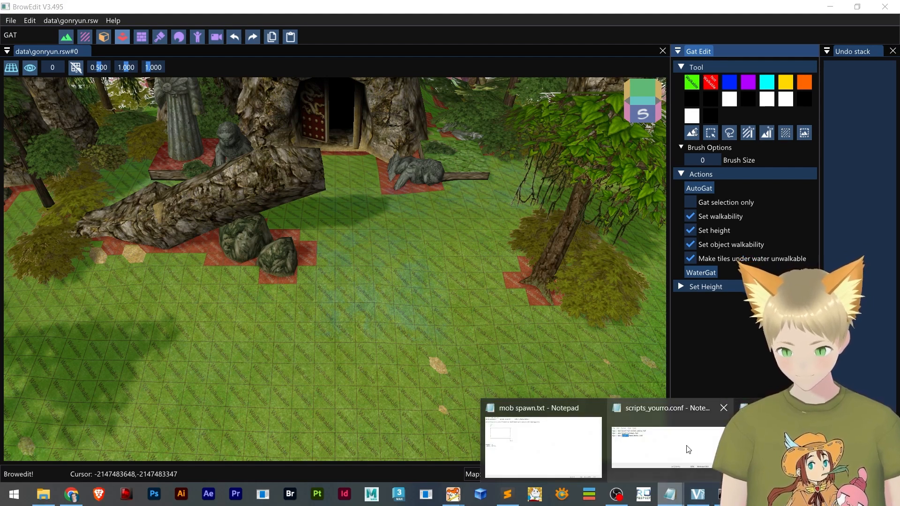
{"action": "left_click", "coordinate": [796, 445]}
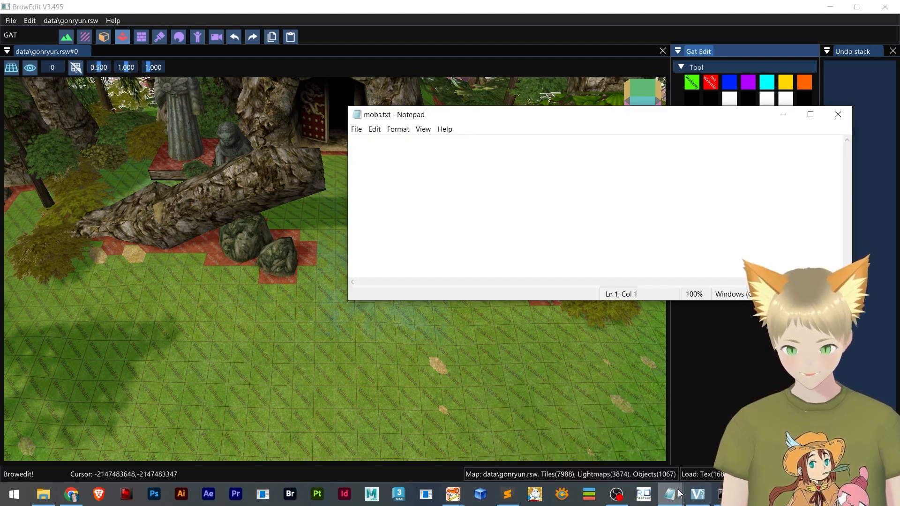
{"action": "mouse_move", "coordinate": [672, 499]}
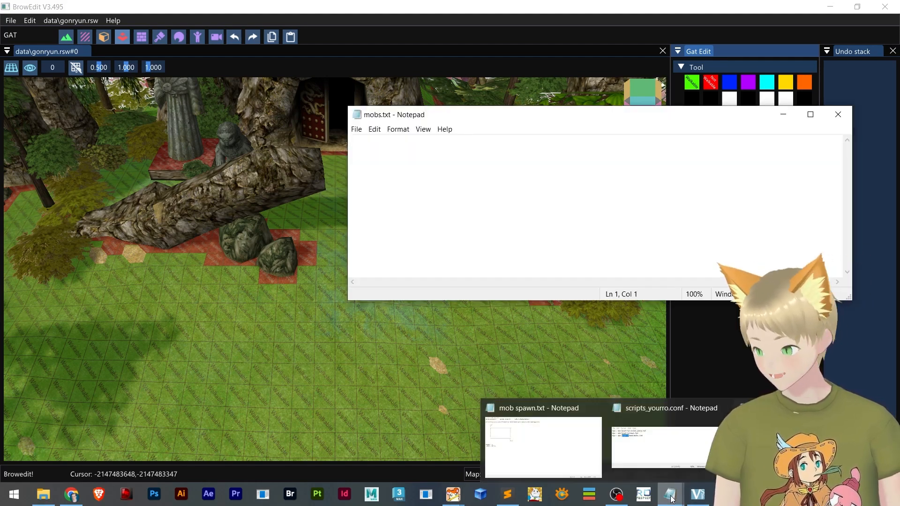
{"action": "left_click", "coordinate": [572, 470]}
{"action": "left_click", "coordinate": [432, 160]}
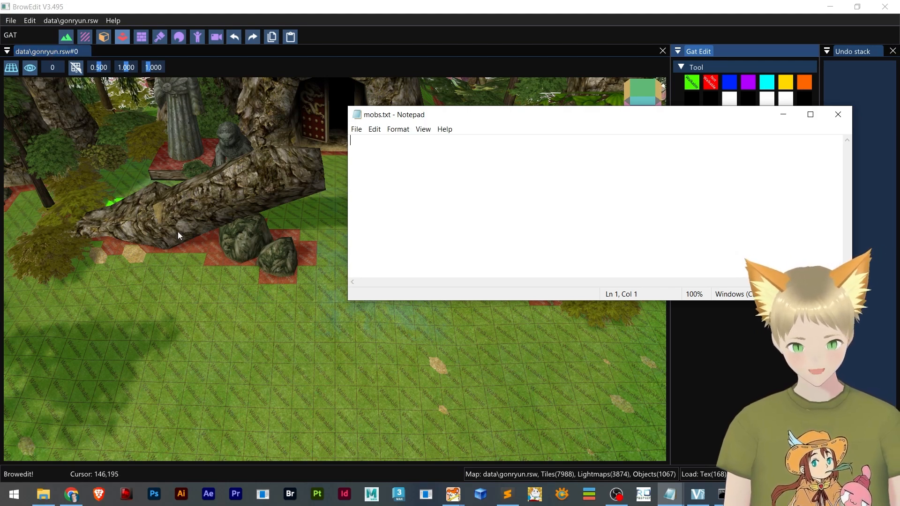
Start the first line of mobs.txt with the map name and a comma, "gonryun,"
{"action": "type", "text": "gon"}
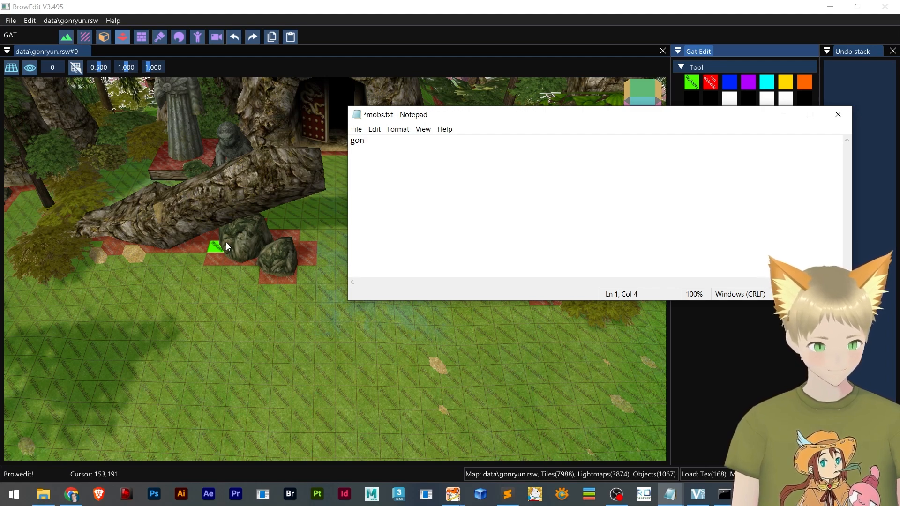
{"action": "type", "text": "r"}
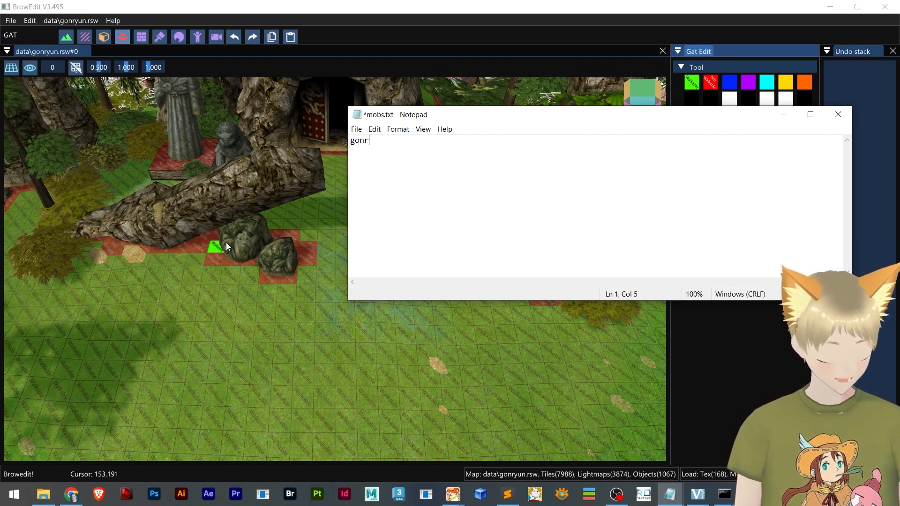
{"action": "type", "text": "yun"}
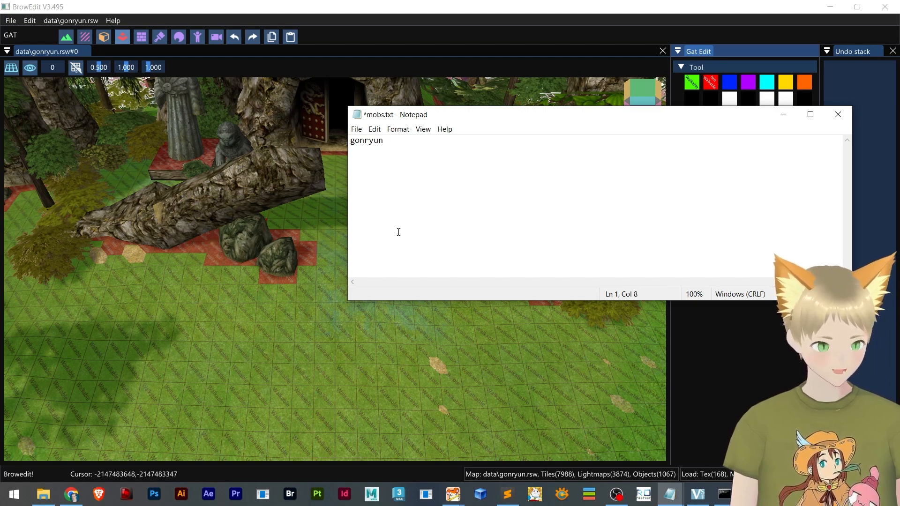
{"action": "key", "text": "ctrl+a"}
{"action": "left_click", "coordinate": [413, 153]}
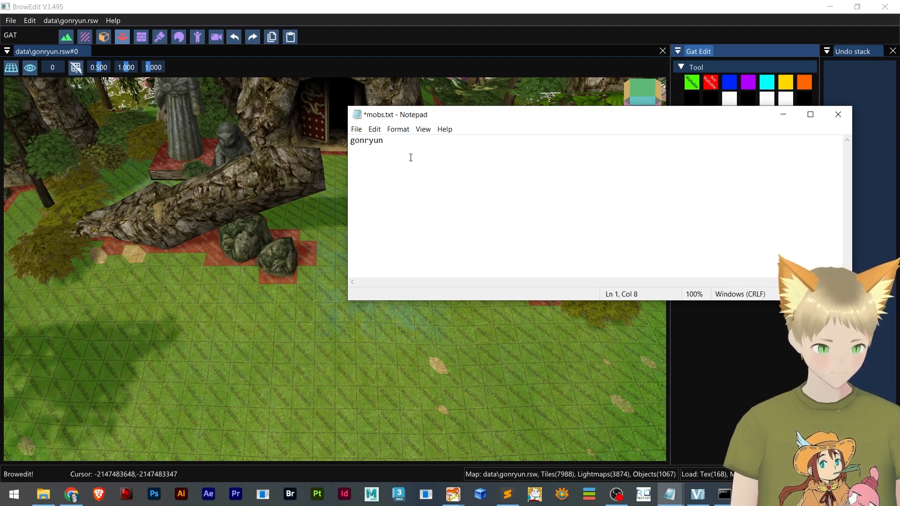
{"action": "type", "text": ","}
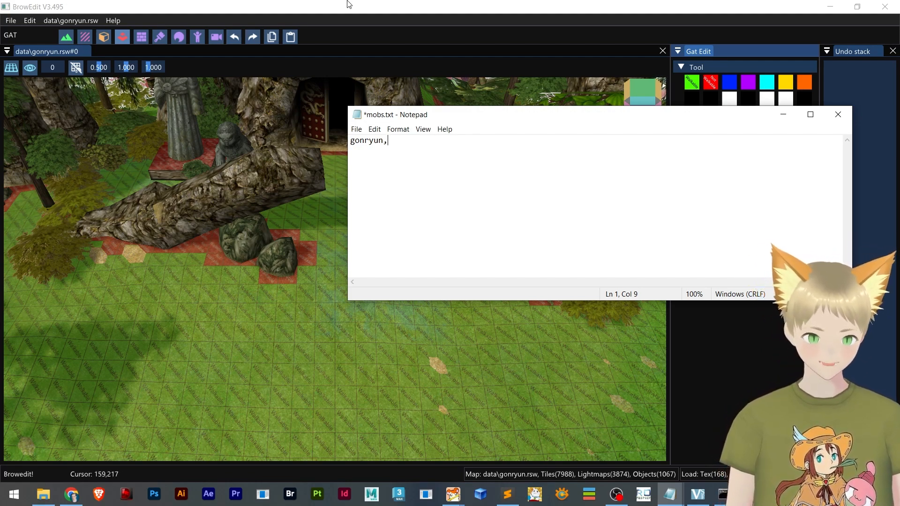
Look up the spawn cell below the rocks in BrowEdit and add its coordinates "159,188" to the mobs.txt line
{"action": "left_click", "coordinate": [346, 96]}
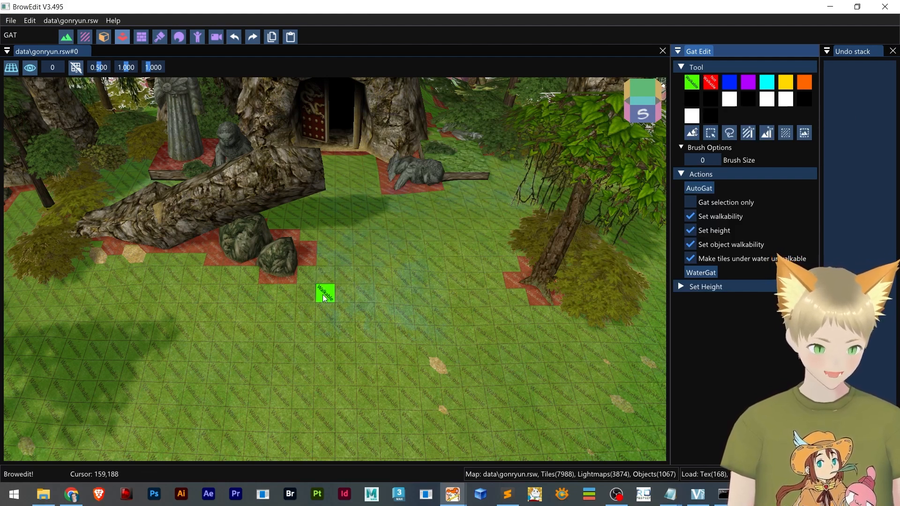
{"action": "key", "text": "alt+Tab"}
{"action": "type", "text": "159,188"}
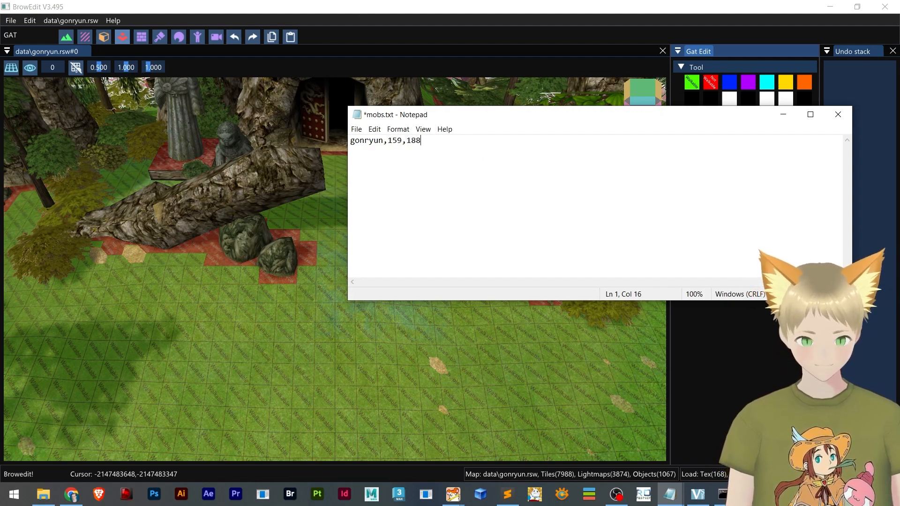
{"action": "key", "text": "Return"}
{"action": "type", "text": "/where"}
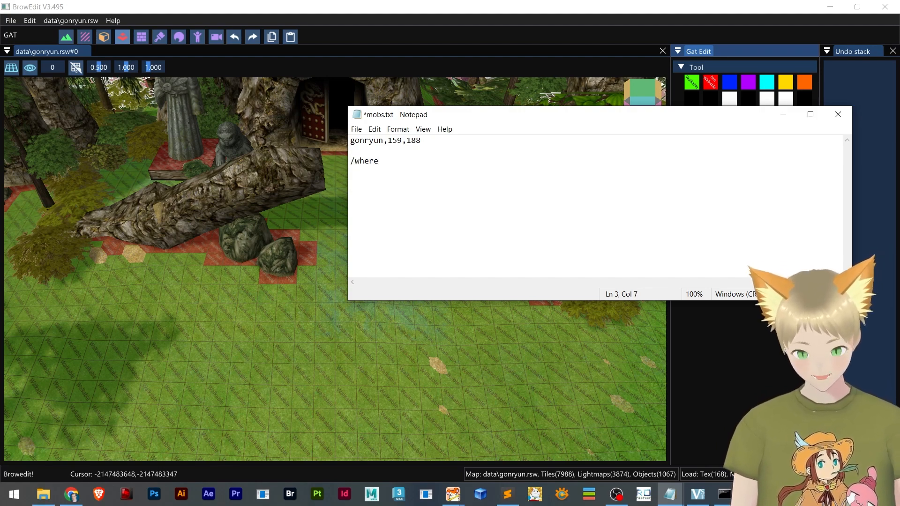
{"action": "key", "text": "BackSpace"}
{"action": "key", "text": "BackSpace"}
{"action": "key", "text": "BackSpace"}
{"action": "key", "text": "BackSpace"}
{"action": "key", "text": "BackSpace"}
{"action": "key", "text": "BackSpace"}
{"action": "key", "text": "BackSpace"}
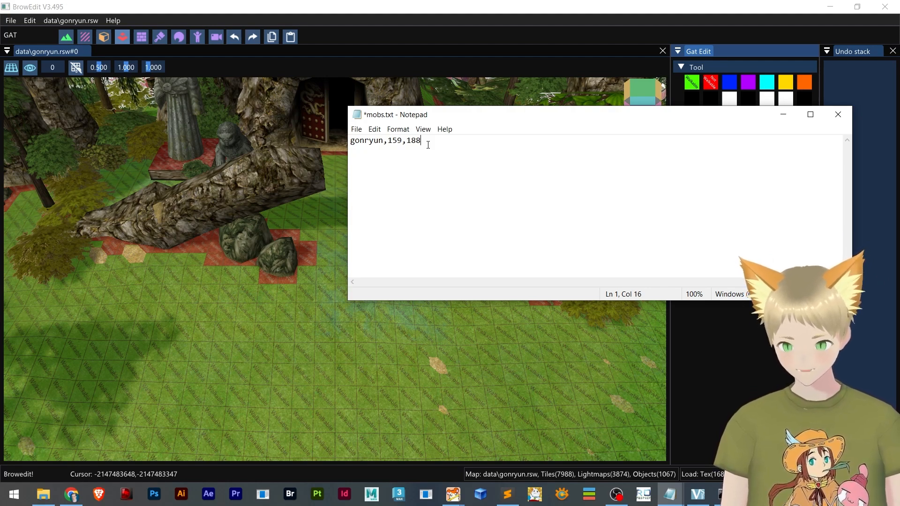
Append the spawn area values ",0,0" after the coordinates and place the text cursor before the first 0
{"action": "type", "text": ",0,0"}
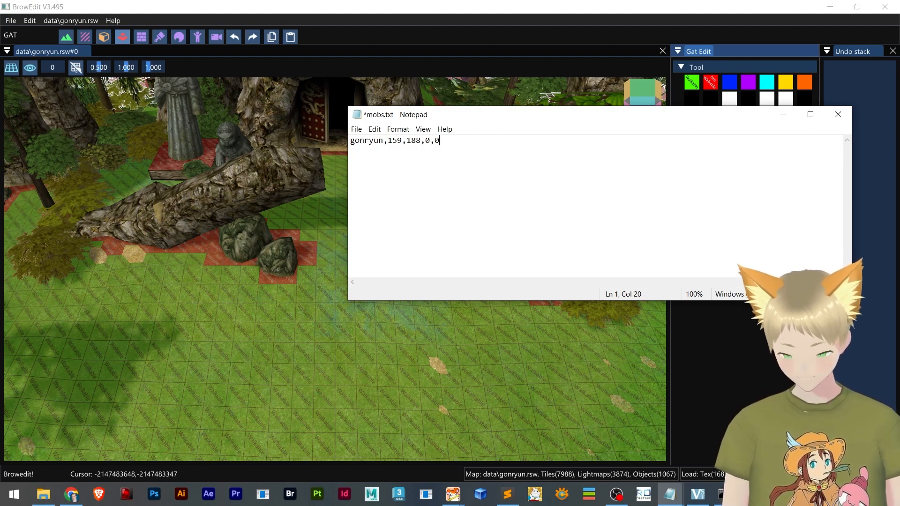
{"action": "left_click", "coordinate": [430, 140]}
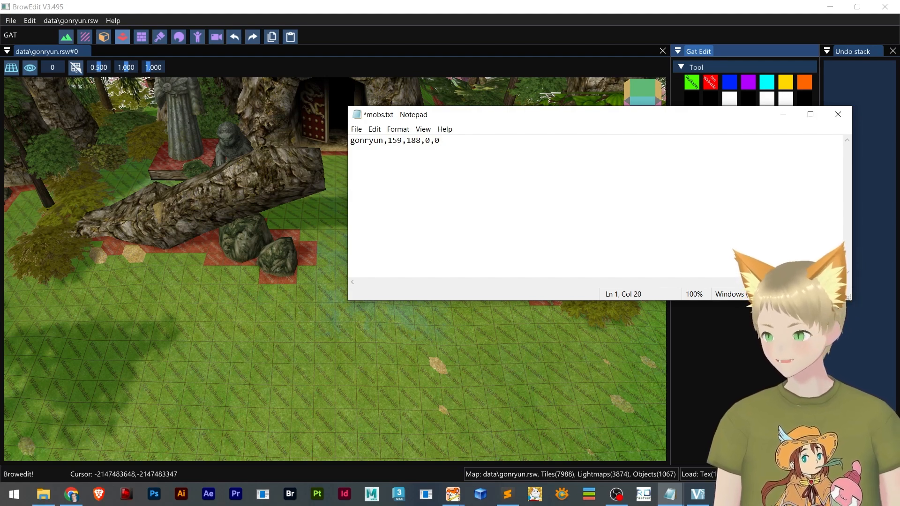
{"action": "key", "text": "Left"}
{"action": "key", "text": "Right"}
{"action": "key", "text": "Left"}
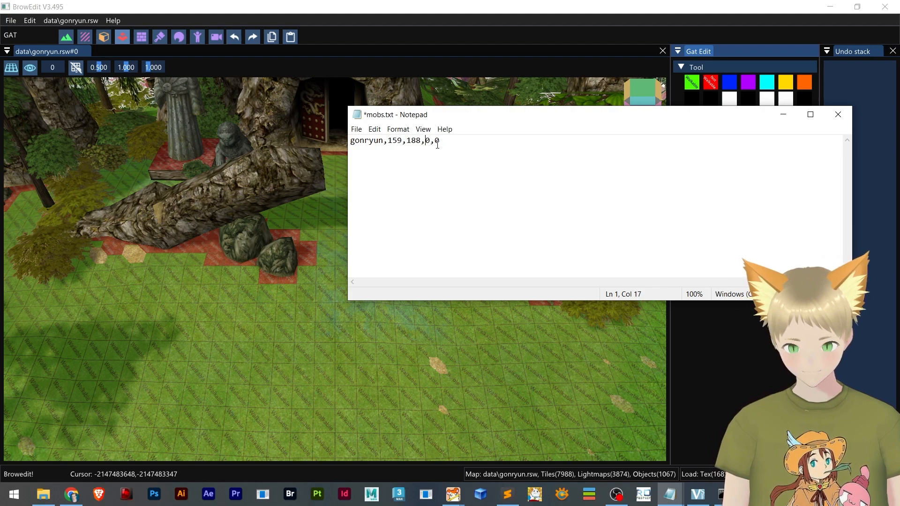
Mark a 3 by 3 block of cells around 159,188 on the gonryun map with the yellow Gat tile type
{"action": "left_click", "coordinate": [387, 7]}
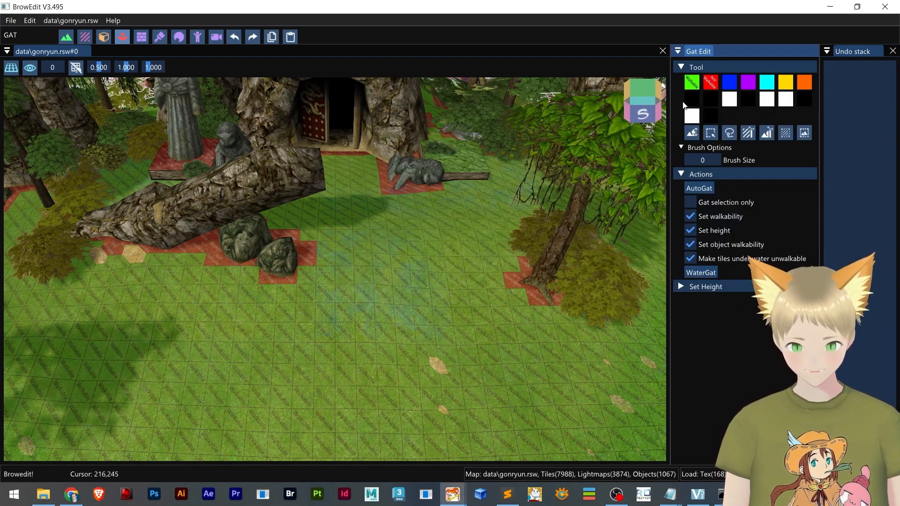
{"action": "left_click", "coordinate": [784, 85]}
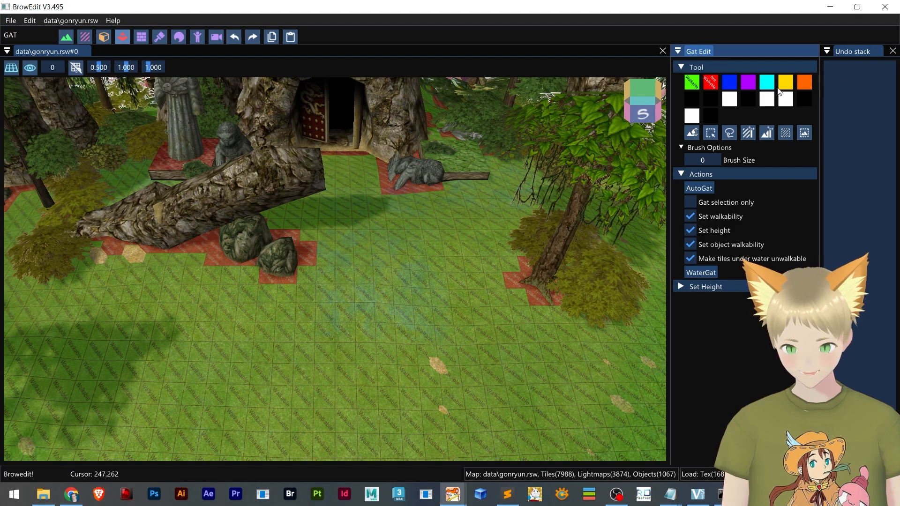
{"action": "left_click", "coordinate": [323, 285]}
{"action": "left_click", "coordinate": [322, 279]}
{"action": "left_click", "coordinate": [309, 286]}
{"action": "left_click", "coordinate": [309, 277]}
{"action": "left_click", "coordinate": [344, 277]}
{"action": "left_click", "coordinate": [345, 291]}
{"action": "left_click", "coordinate": [344, 309]}
{"action": "left_click", "coordinate": [327, 308]}
{"action": "left_click", "coordinate": [306, 306]}
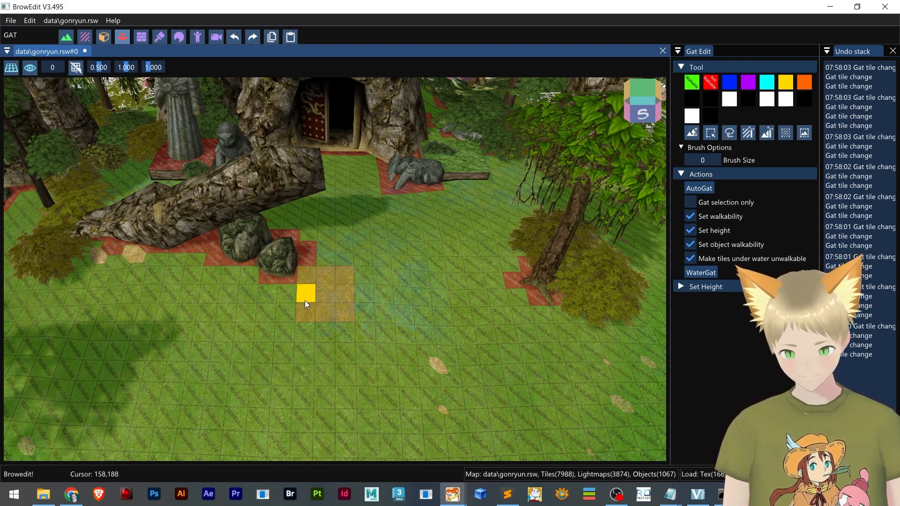
Widen the yellow block by one column on each side, then extend it one row toward the cave
{"action": "left_click", "coordinate": [286, 298]}
{"action": "left_click", "coordinate": [361, 295]}
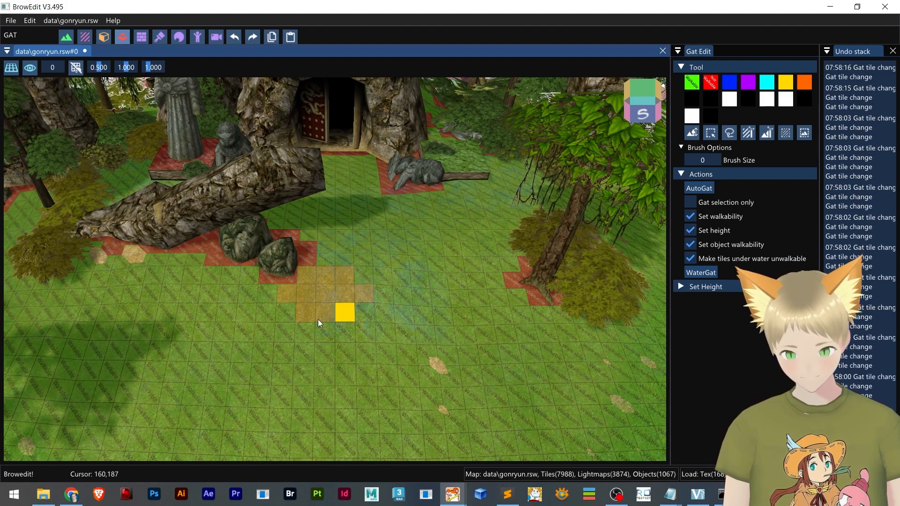
{"action": "left_click", "coordinate": [281, 312]}
{"action": "left_click", "coordinate": [359, 312]}
{"action": "left_click", "coordinate": [362, 280]}
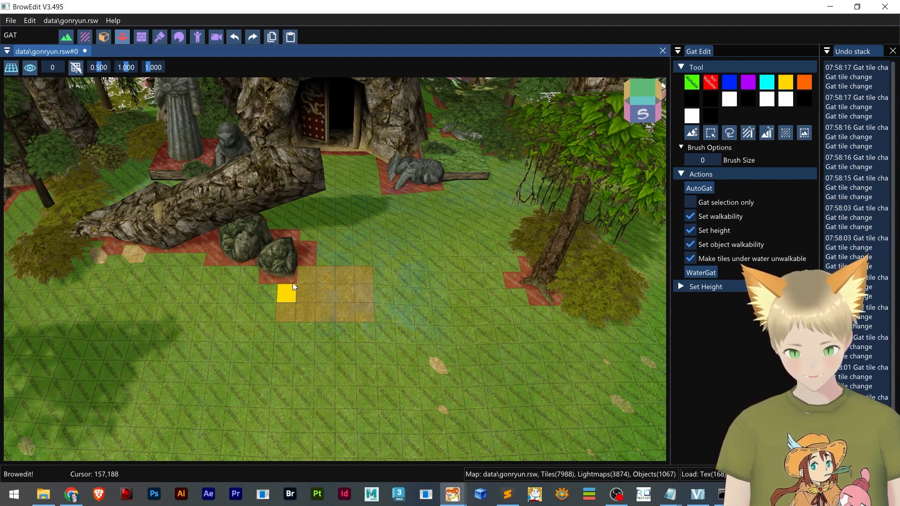
{"action": "left_click", "coordinate": [288, 279]}
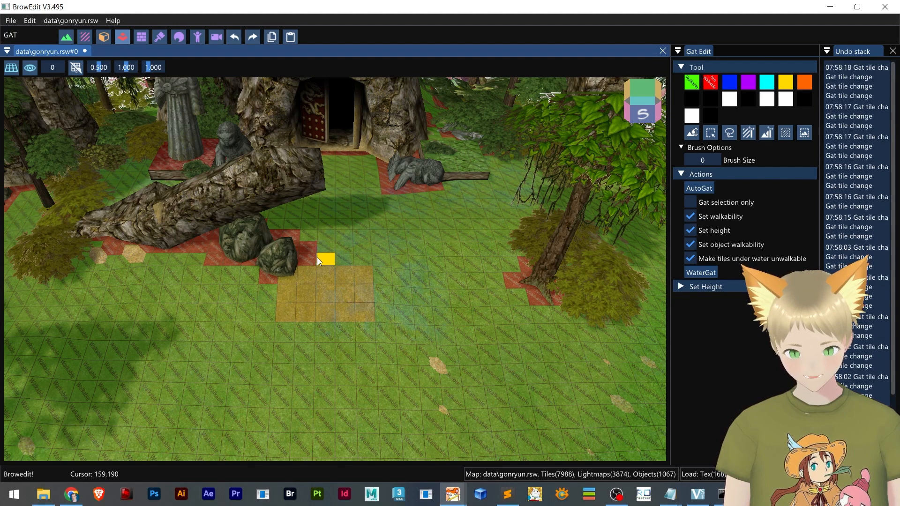
{"action": "mouse_move", "coordinate": [296, 263]}
{"action": "left_mouse_down"}
{"action": "mouse_move", "coordinate": [370, 265]}
{"action": "mouse_move", "coordinate": [367, 257]}
{"action": "left_mouse_up"}
Undo all the yellow Gat tile changes on the gonryun map and return to mobs.txt in Notepad
{"action": "key", "text": "ctrl+z"}
{"action": "key", "text": "ctrl+z"}
{"action": "key", "text": "ctrl+z"}
{"action": "key", "text": "ctrl+z"}
{"action": "key", "text": "ctrl+z"}
{"action": "key", "text": "ctrl+z"}
{"action": "key", "text": "ctrl+z"}
{"action": "key", "text": "ctrl+z"}
{"action": "key", "text": "ctrl+z"}
{"action": "key", "text": "ctrl+z"}
{"action": "key", "text": "ctrl+z"}
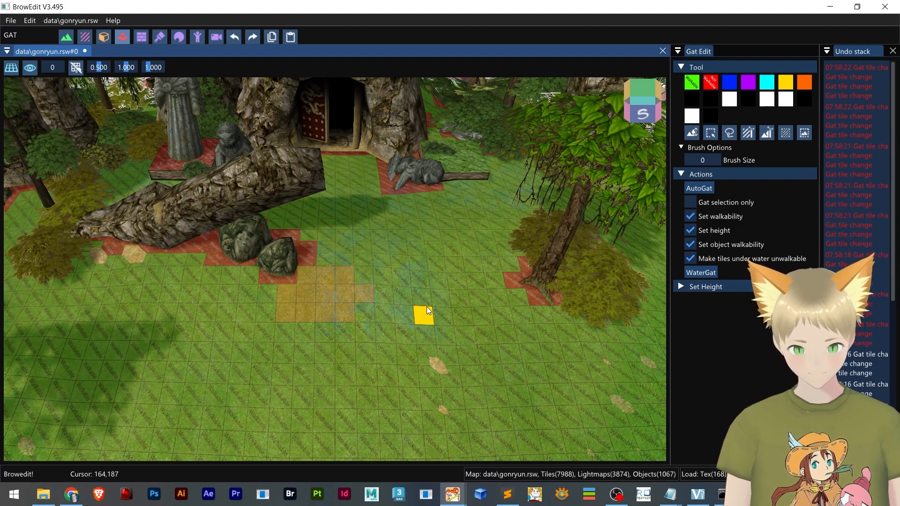
{"action": "key", "text": "ctrl+z"}
{"action": "key", "text": "ctrl+z"}
{"action": "key", "text": "ctrl+z"}
{"action": "key", "text": "ctrl+z"}
{"action": "key", "text": "ctrl+z"}
{"action": "key", "text": "ctrl+z"}
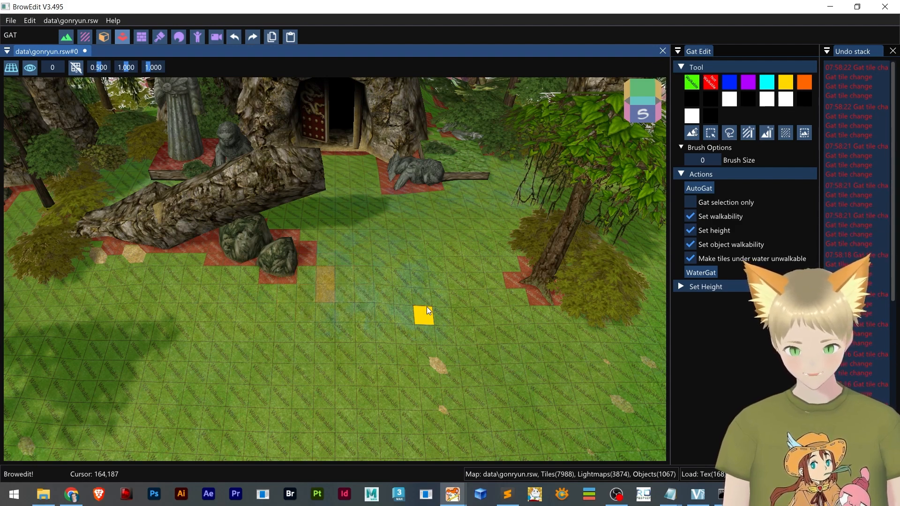
{"action": "key", "text": "alt+Tab"}
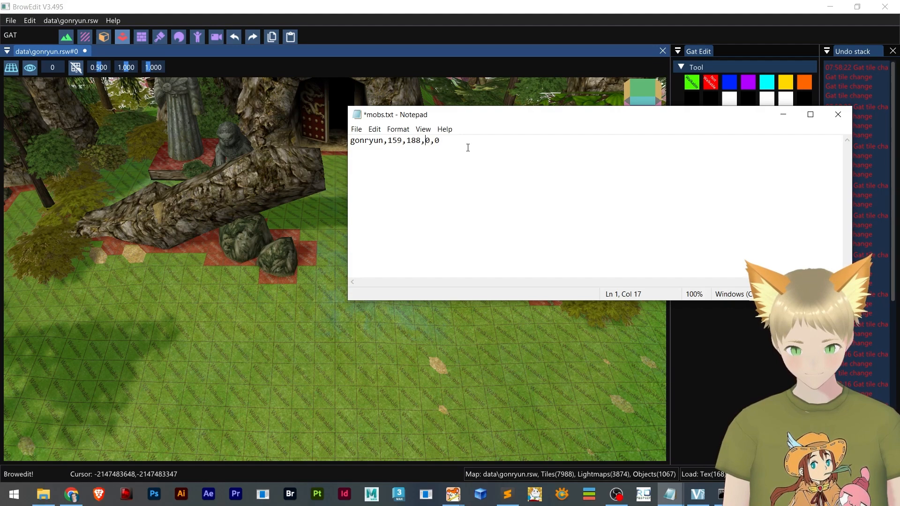
Append a tab and "monster Geographer" after the spawn area values in the gonryun line
{"action": "left_click", "coordinate": [444, 145]}
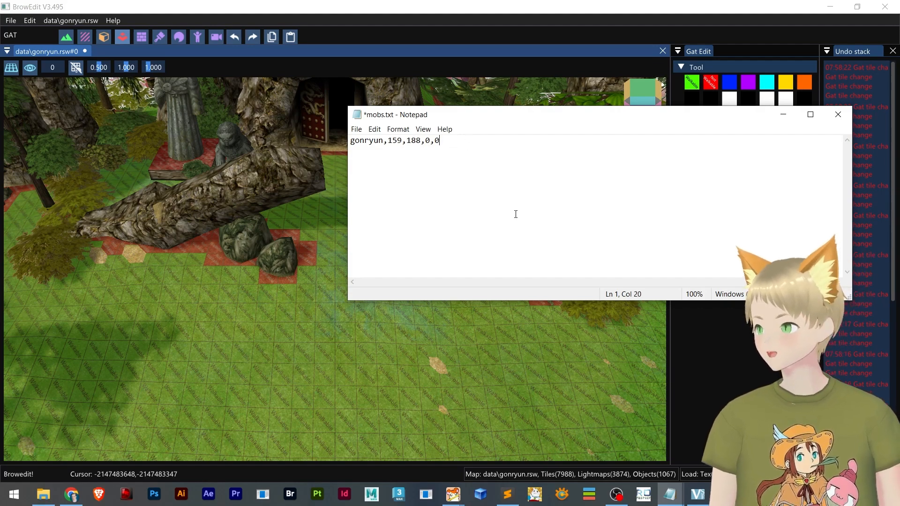
{"action": "key", "text": "Tab"}
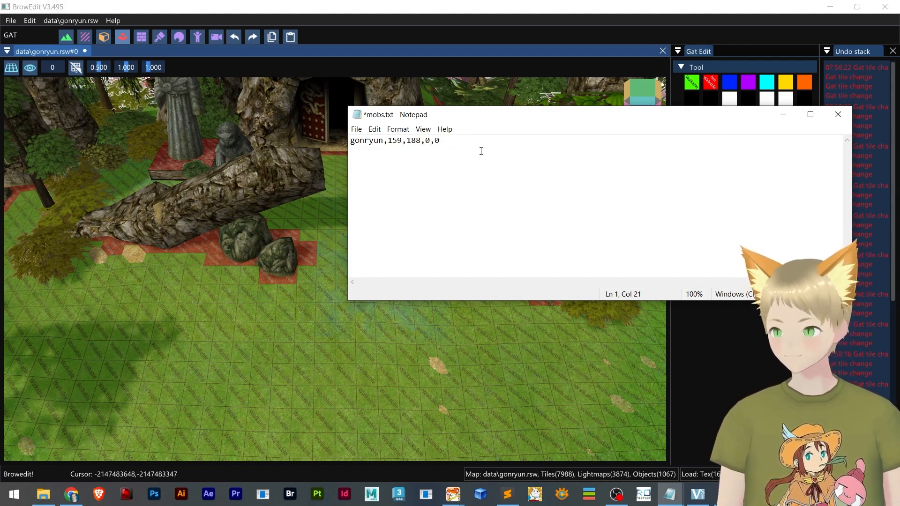
{"action": "type", "text": "monster"}
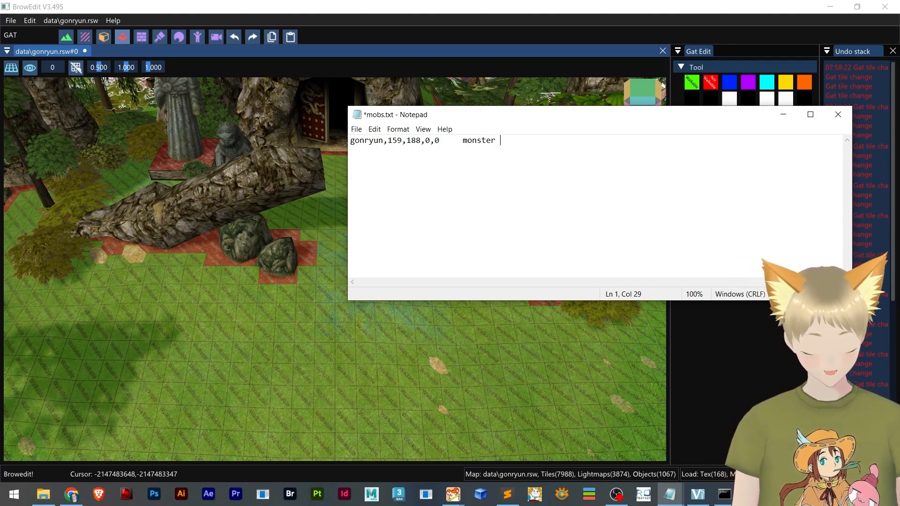
{"action": "type", "text": "Geo"}
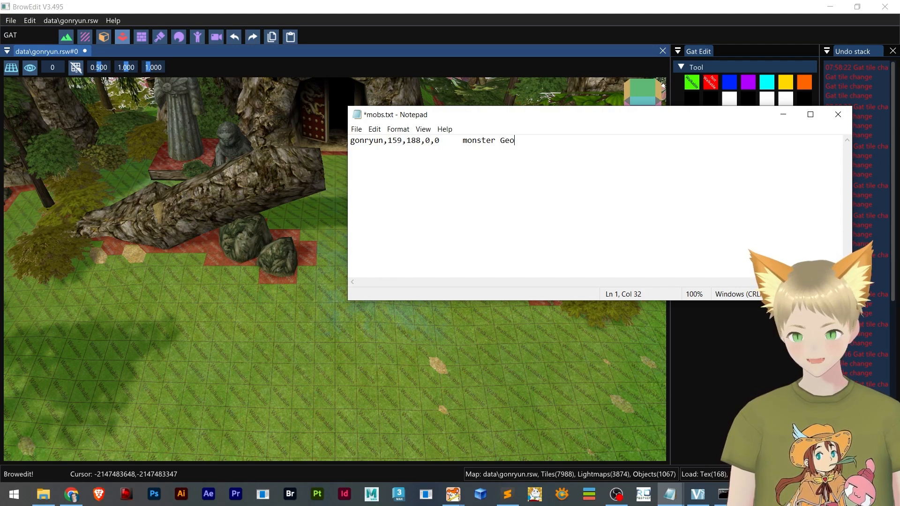
{"action": "type", "text": "grapher"}
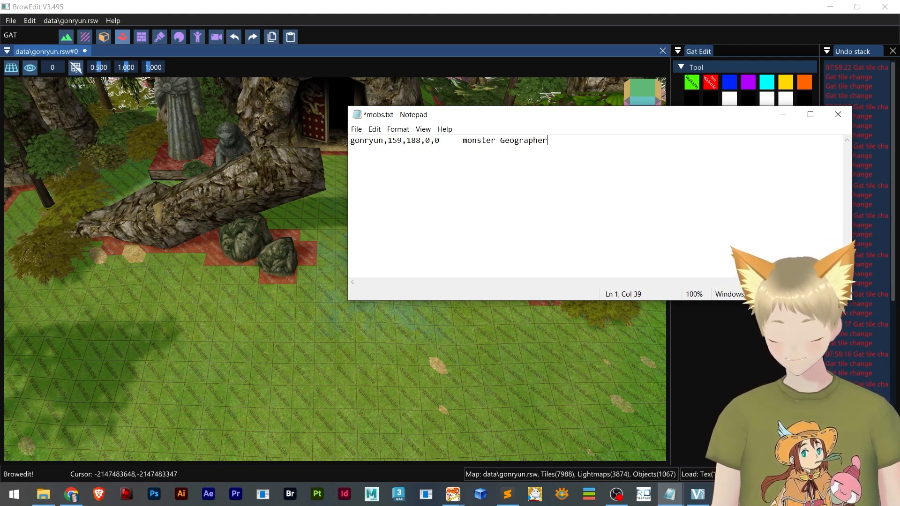
{"action": "key", "text": "shift+Left"}
{"action": "key", "text": "shift+Left"}
{"action": "key", "text": "shift+Left"}
{"action": "key", "text": "shift+Left"}
{"action": "key", "text": "shift+Left"}
{"action": "key", "text": "shift+Left"}
{"action": "key", "text": "shift+Left"}
{"action": "key", "text": "shift+Left"}
{"action": "key", "text": "shift+Left"}
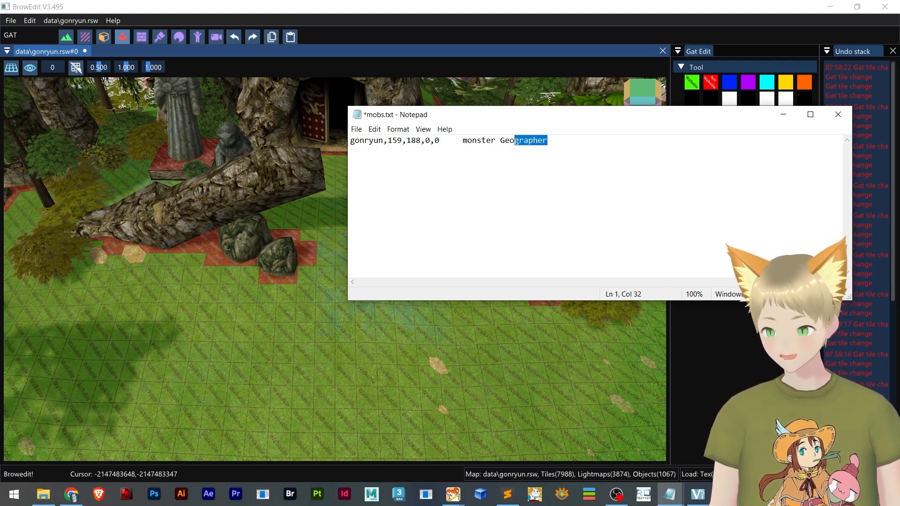
{"action": "key", "text": "shift+Left"}
{"action": "key", "text": "Right"}
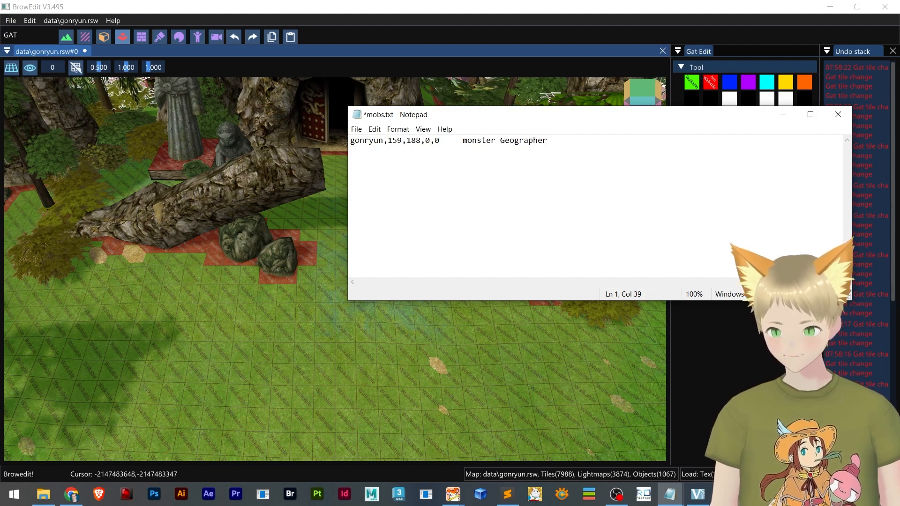
Add a tab after the monster name, followed by the mob ID and amount "1368,10"
{"action": "key", "text": "BackSpace"}
{"action": "key", "text": "Tab"}
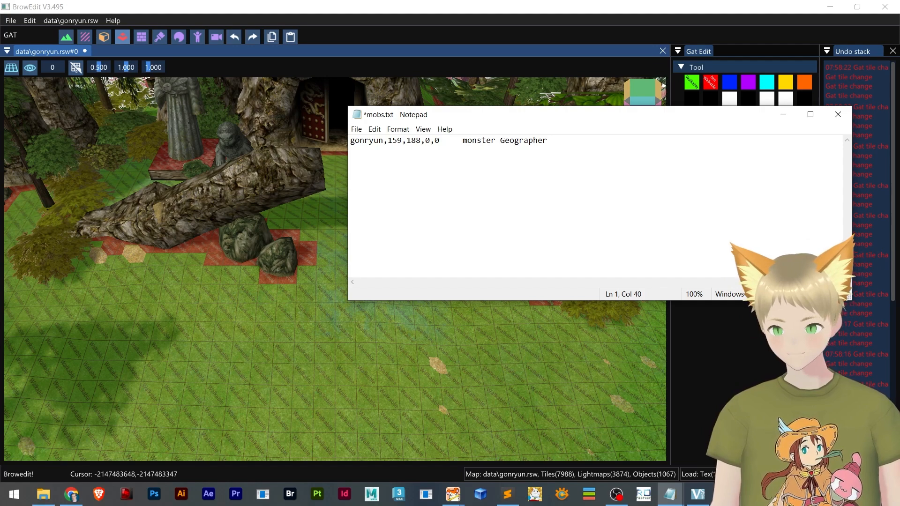
{"action": "left_click_drag", "start_coordinate": [440, 141], "coordinate": [568, 141]}
{"action": "left_click", "coordinate": [602, 149]}
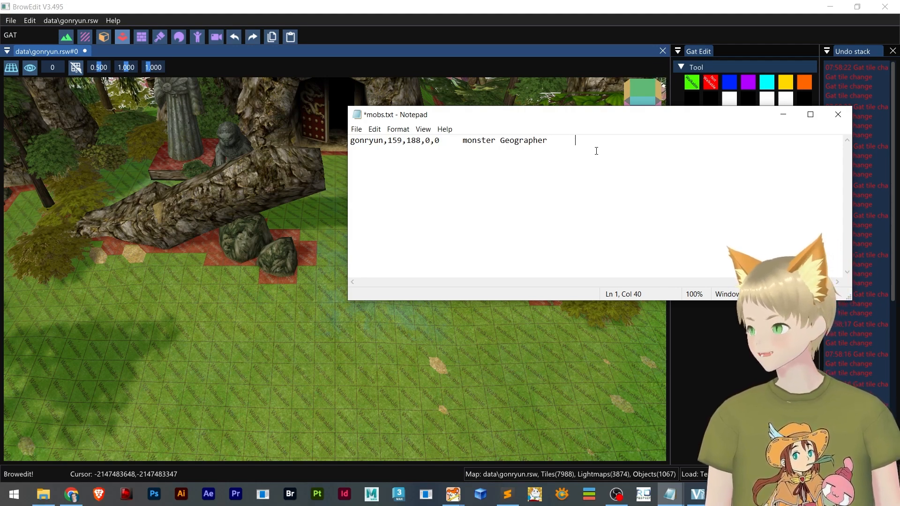
{"action": "type", "text": "13687"}
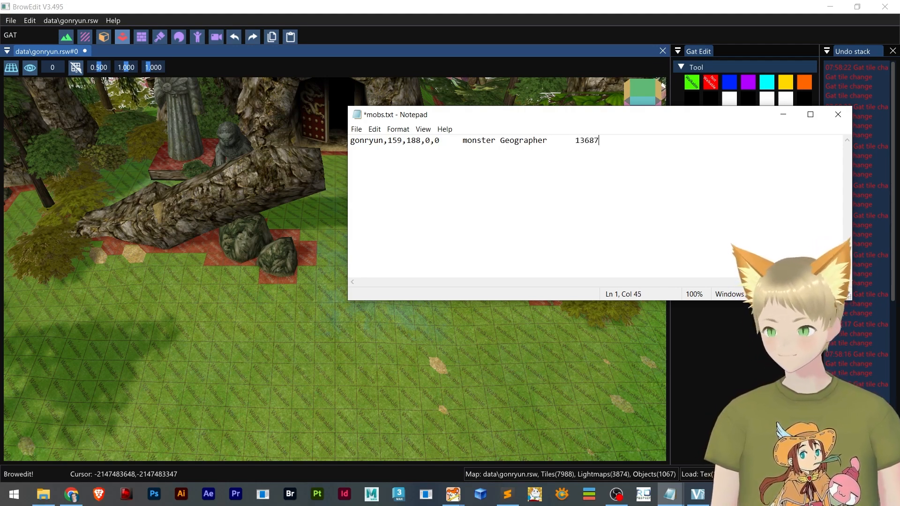
{"action": "key", "text": "BackSpace"}
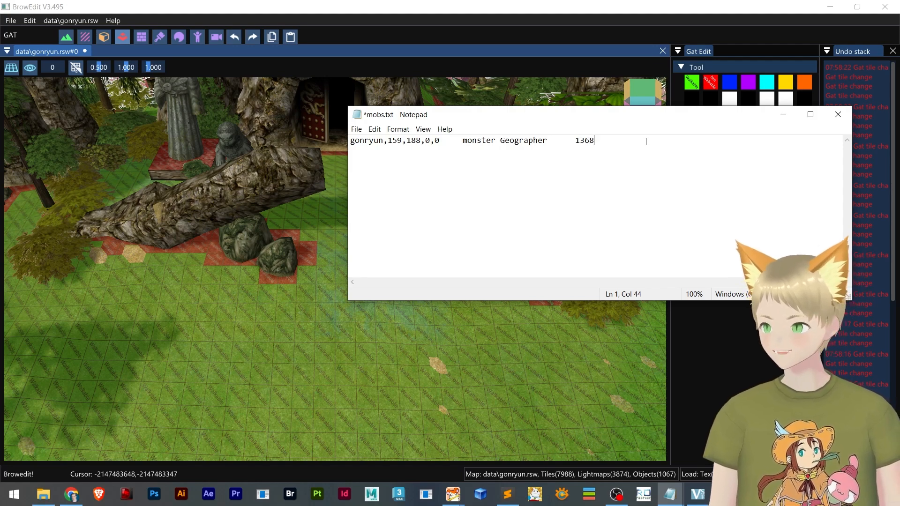
{"action": "type", "text": ",10"}
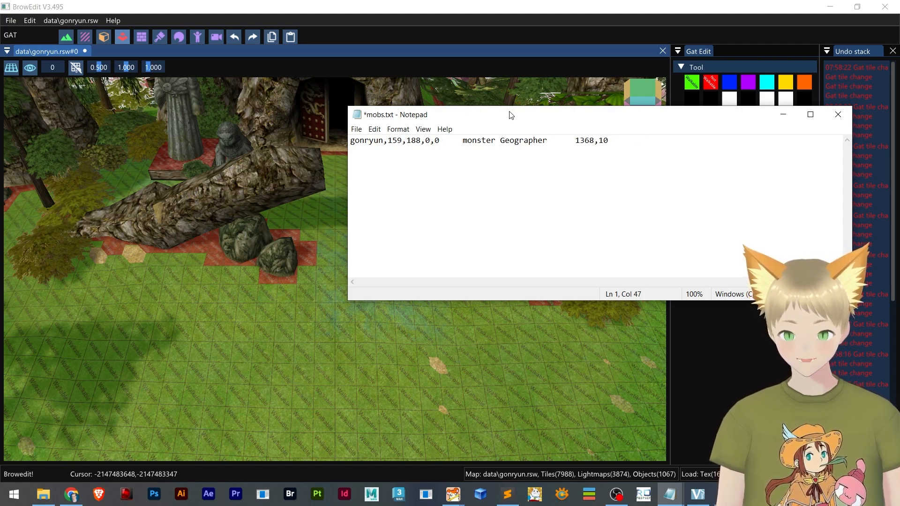
Append the respawn time ",3600000" after the monster amount in the gonryun spawn line
{"action": "left_click_drag", "start_coordinate": [546, 118], "coordinate": [573, 122]}
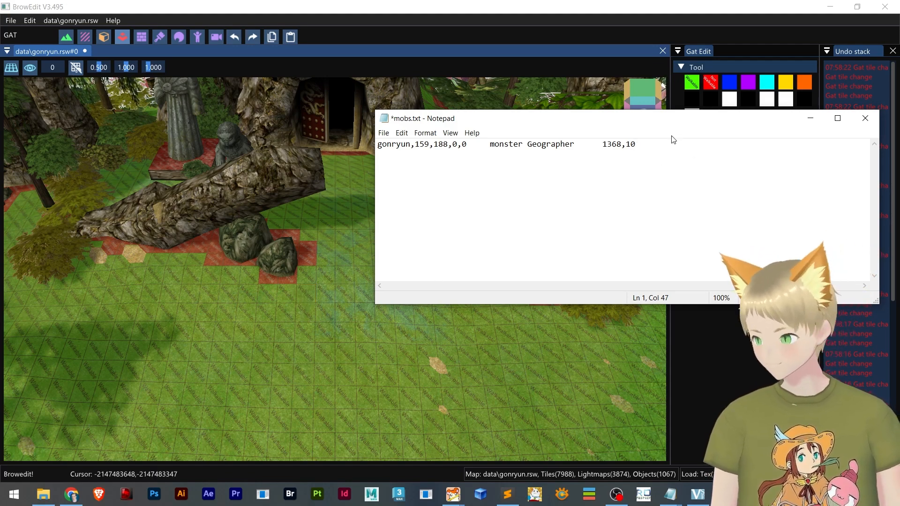
{"action": "type", "text": ","}
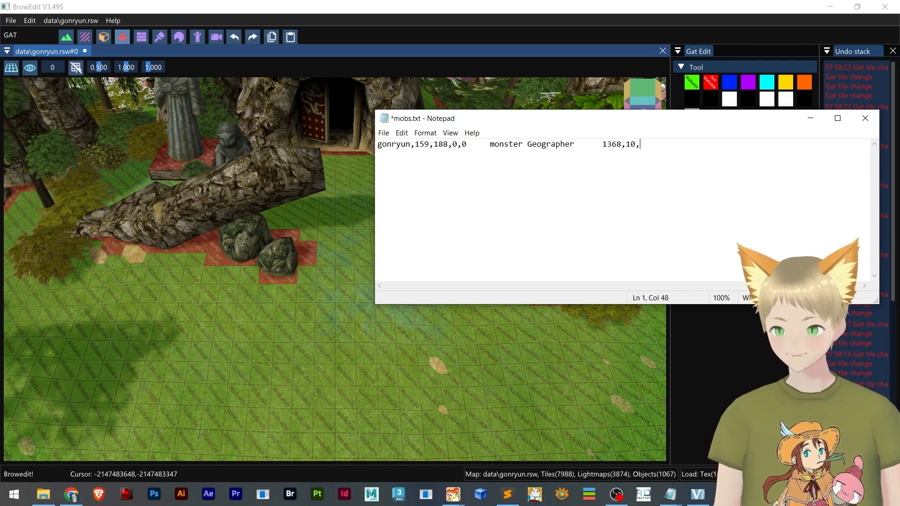
{"action": "type", "text": "3"}
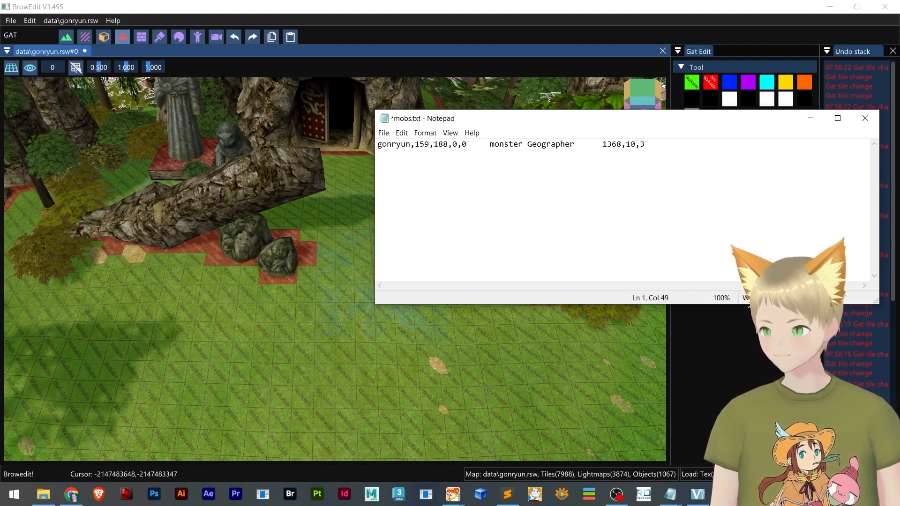
{"action": "key", "text": "alt+Tab"}
{"action": "left_click", "coordinate": [662, 145]}
{"action": "type", "text": "600000"}
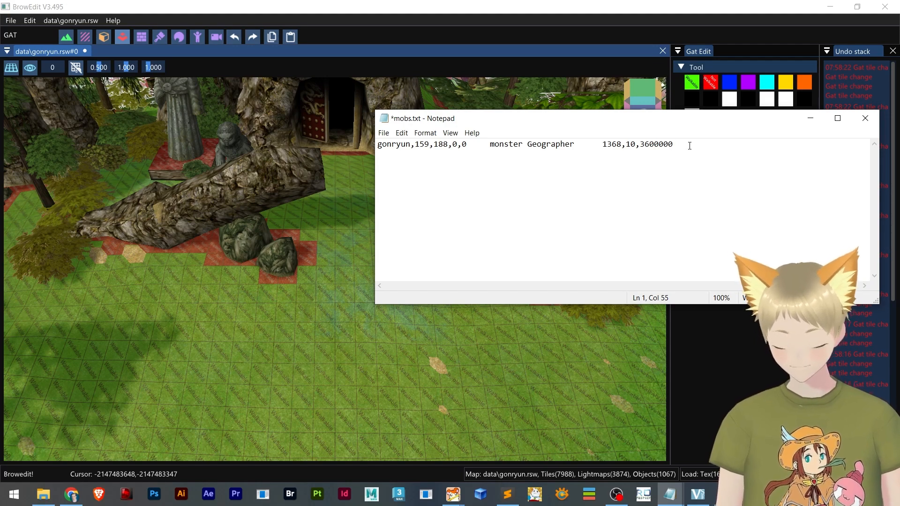
{"action": "key", "text": "shift+Left"}
{"action": "key", "text": "shift+Left"}
{"action": "key", "text": "shift+Left"}
{"action": "key", "text": "Left"}
{"action": "key", "text": "shift+Left"}
{"action": "key", "text": "shift+Left"}
{"action": "key", "text": "Left"}
{"action": "key", "text": "Left"}
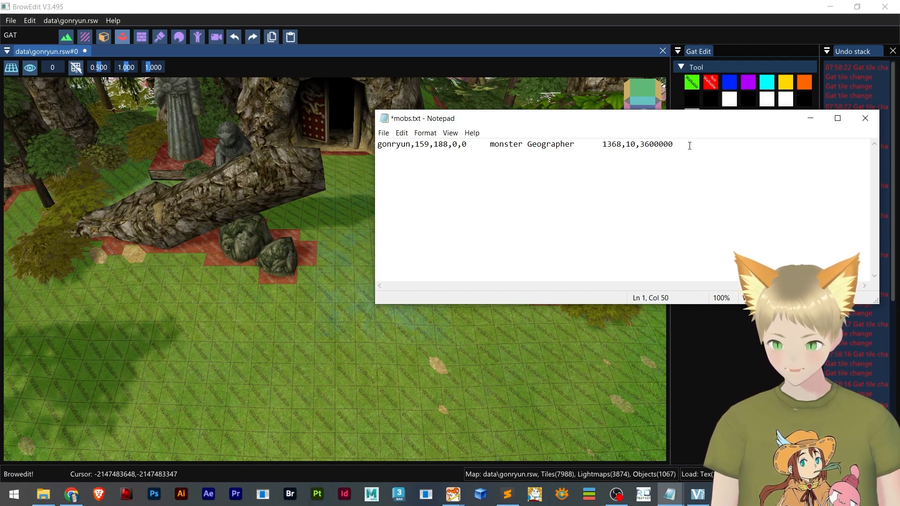
{"action": "key", "text": "shift+Right"}
{"action": "key", "text": "shift+Right"}
{"action": "key", "text": "shift+Right"}
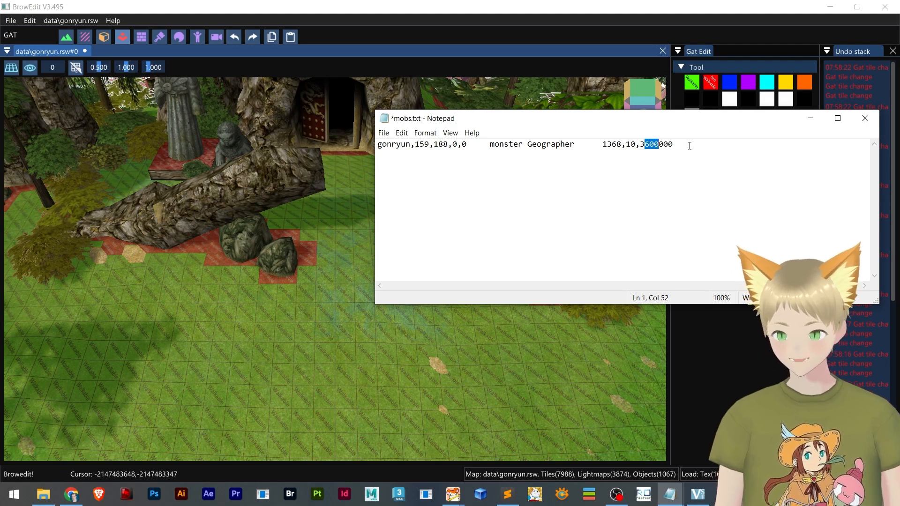
Copy the respawn time two lines below the spawn line and complete the note as "3600000 = 1h"
{"action": "left_click_drag", "start_coordinate": [639, 144], "coordinate": [680, 143]}
{"action": "key", "text": "ctrl+c"}
{"action": "left_click", "coordinate": [685, 144]}
{"action": "key", "text": "Return"}
{"action": "key", "text": "Return"}
{"action": "key", "text": "ctrl+v"}
{"action": "type", "text": "= 1h  "}
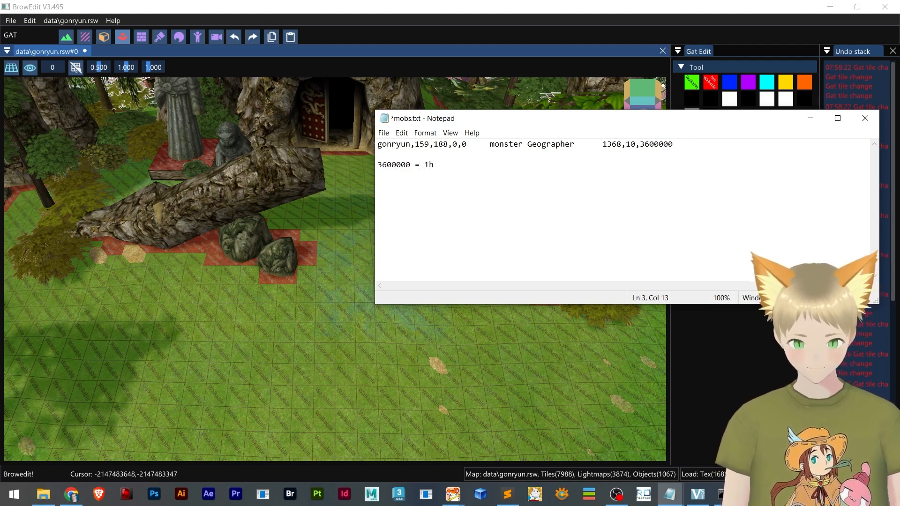
Add a second time conversion note below the first reading "600000 = 10m,min"
{"action": "type", "text": "600000"}
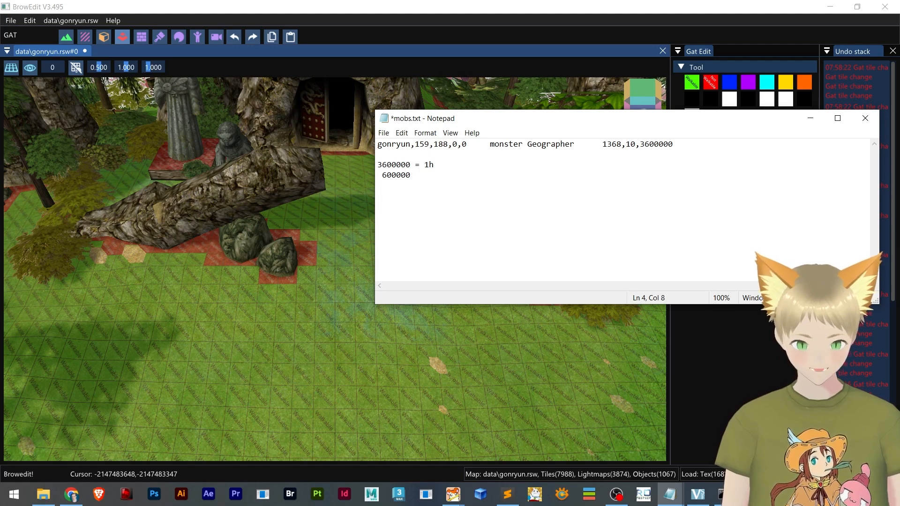
{"action": "type", "text": " = "}
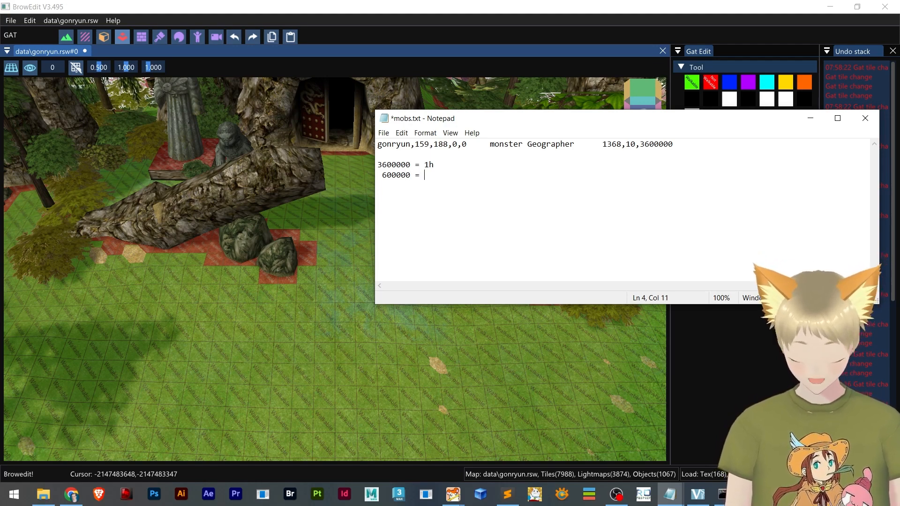
{"action": "type", "text": "10m,mi"}
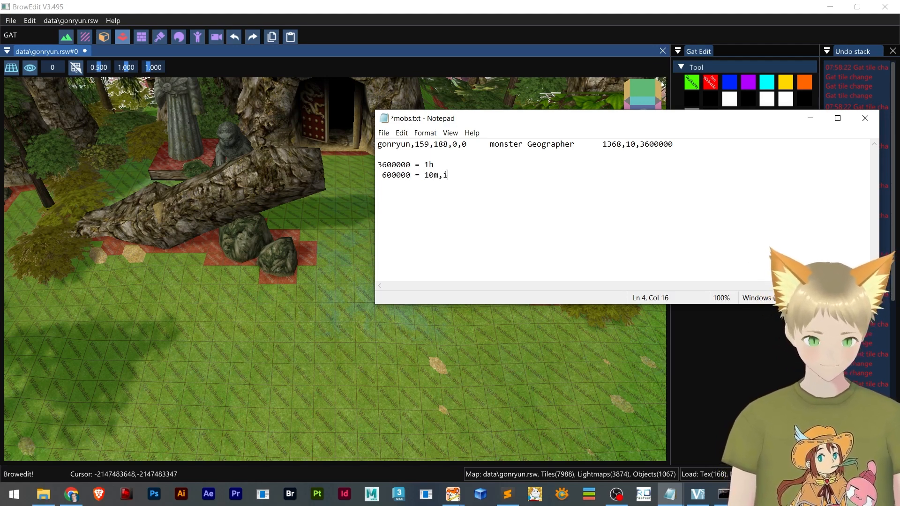
{"action": "type", "text": "n"}
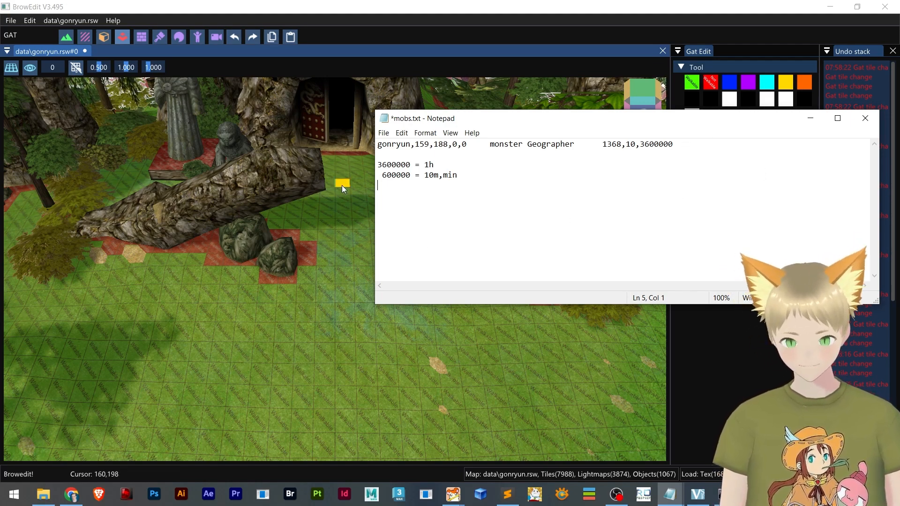
Divide 3600000 by 2 in Calculator, close it and return to mobs.txt in Notepad
{"action": "left_click", "coordinate": [13, 495]}
{"action": "type", "text": "ca"}
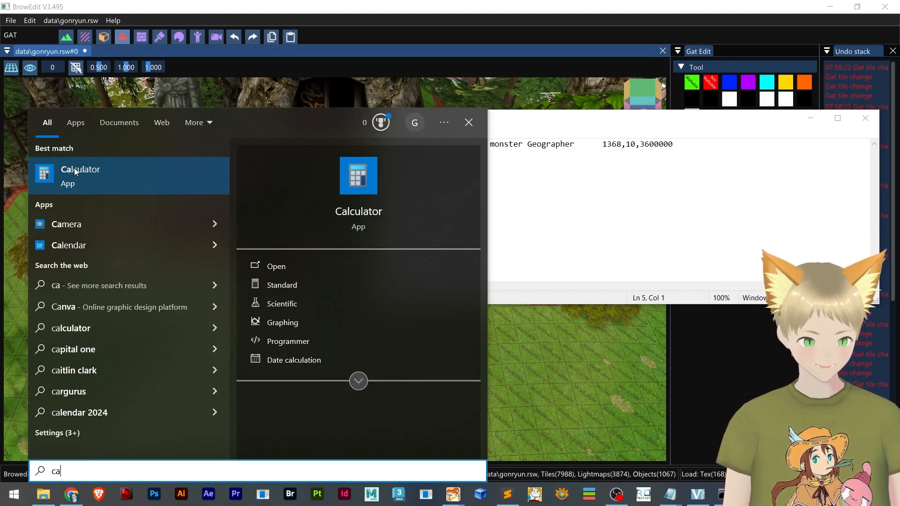
{"action": "key", "text": "Escape"}
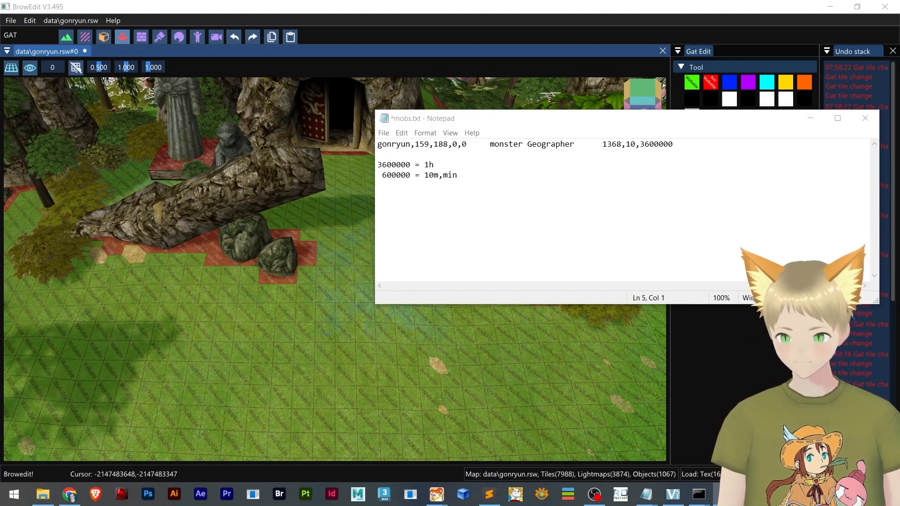
{"action": "left_click_drag", "start_coordinate": [552, 108], "coordinate": [317, 2]}
{"action": "type", "text": "3600000"}
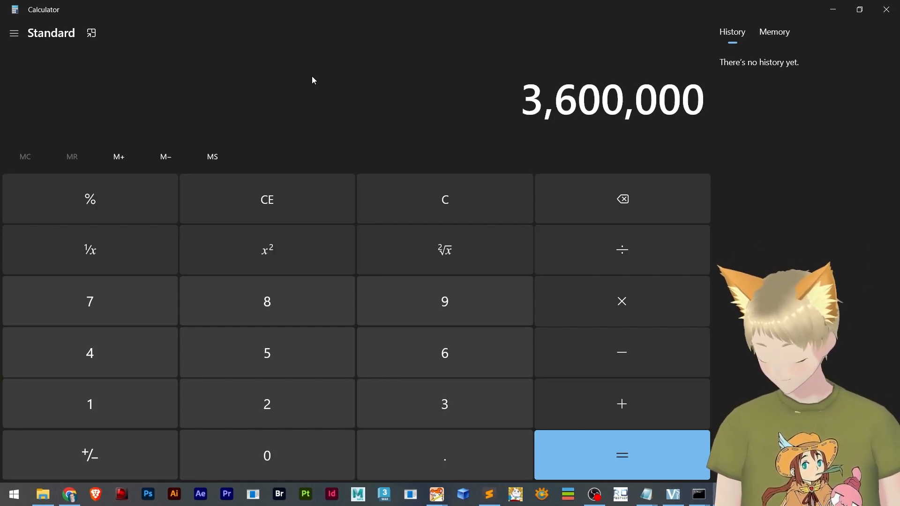
{"action": "key", "text": "slash"}
{"action": "type", "text": "2"}
{"action": "key", "text": "Return"}
{"action": "left_click_drag", "start_coordinate": [538, 108], "coordinate": [716, 111]}
{"action": "left_click", "coordinate": [886, 9]}
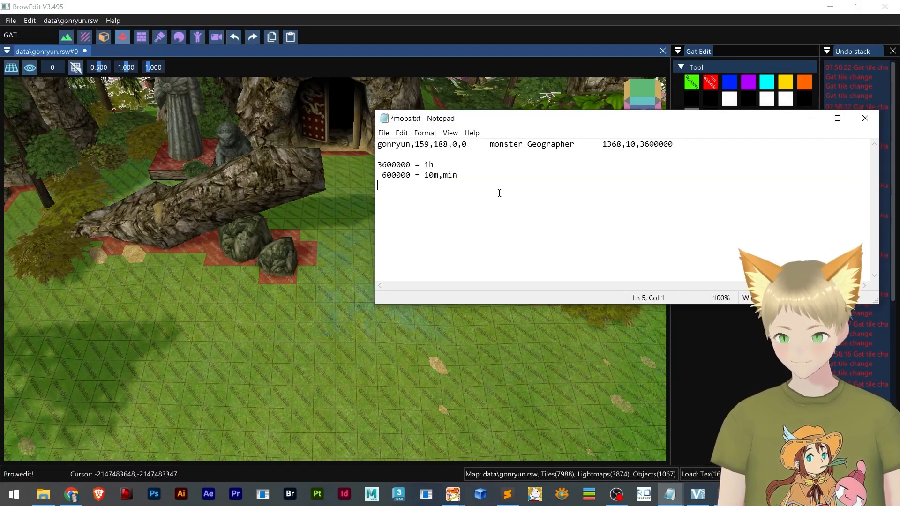
Append ",600000" as the second time value at the end of the gonryun spawn line
{"action": "left_click_drag", "start_coordinate": [693, 145], "coordinate": [628, 145]}
{"action": "left_click", "coordinate": [674, 145]}
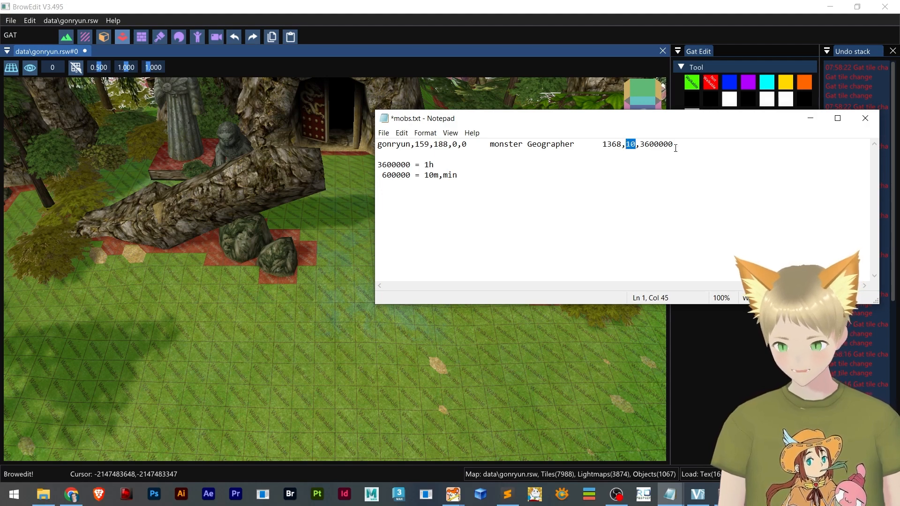
{"action": "left_click_drag", "start_coordinate": [641, 146], "coordinate": [678, 142]}
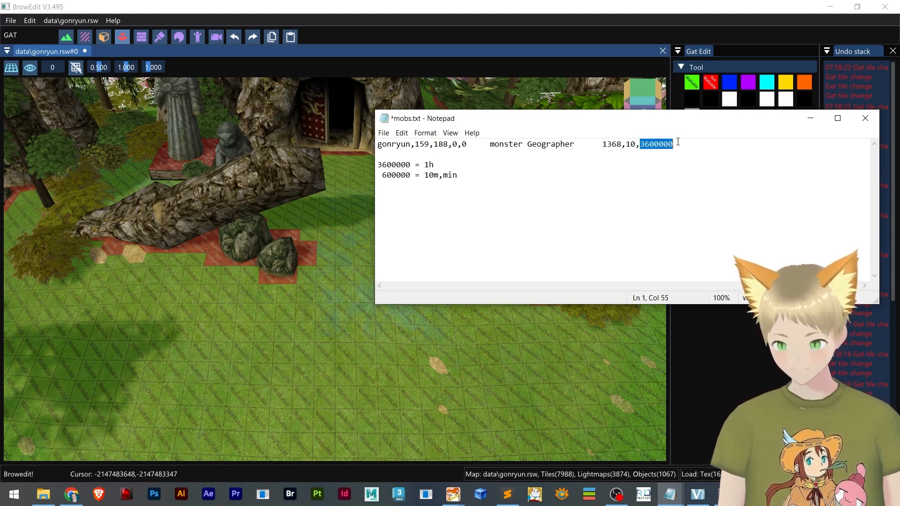
{"action": "left_click", "coordinate": [691, 142]}
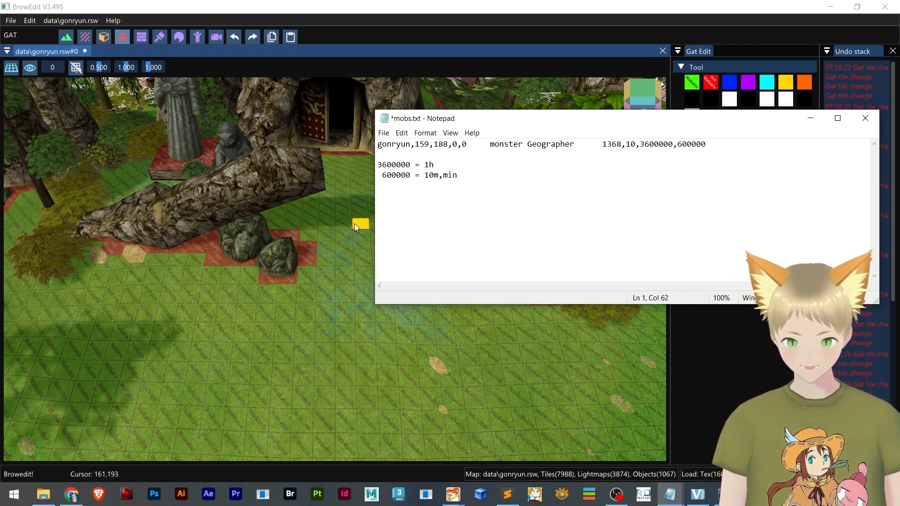
{"action": "left_click_drag", "start_coordinate": [411, 175], "coordinate": [383, 175]}
{"action": "left_click", "coordinate": [378, 176]}
{"action": "left_click", "coordinate": [706, 145]}
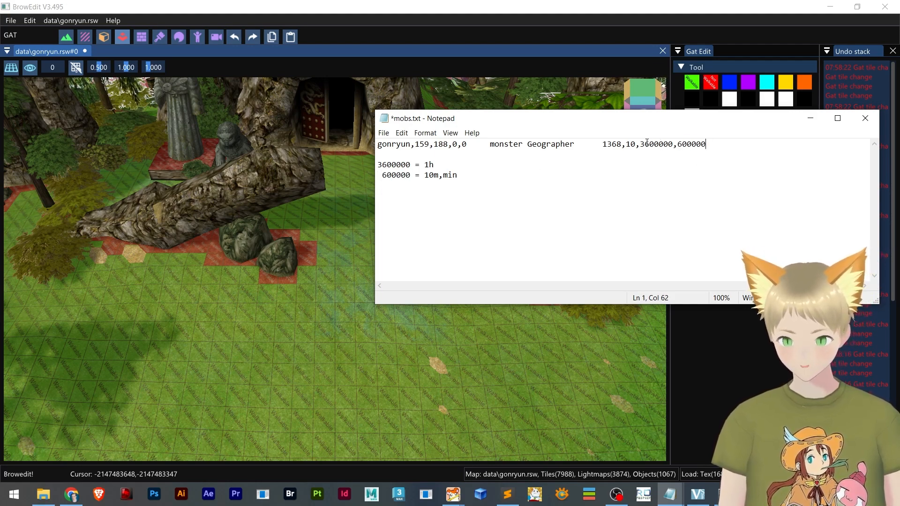
{"action": "left_click_drag", "start_coordinate": [640, 142], "coordinate": [656, 142]}
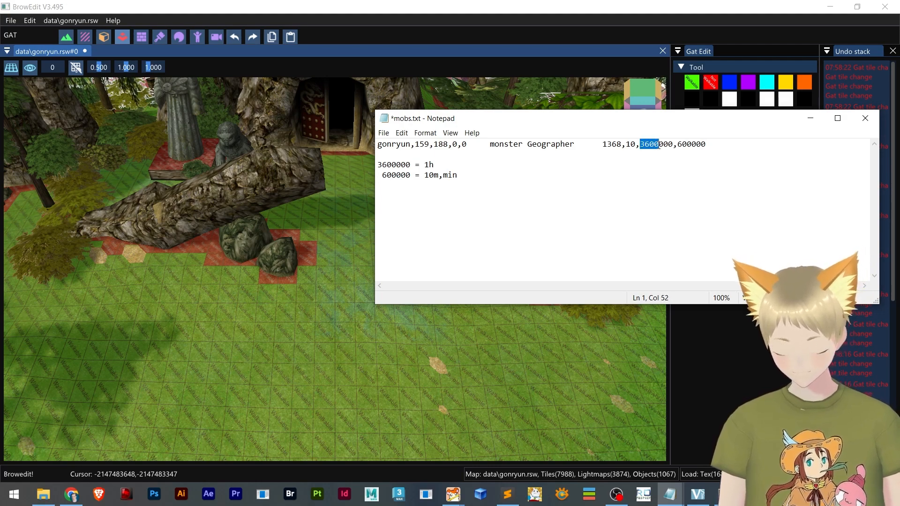
{"action": "left_click", "coordinate": [654, 145]}
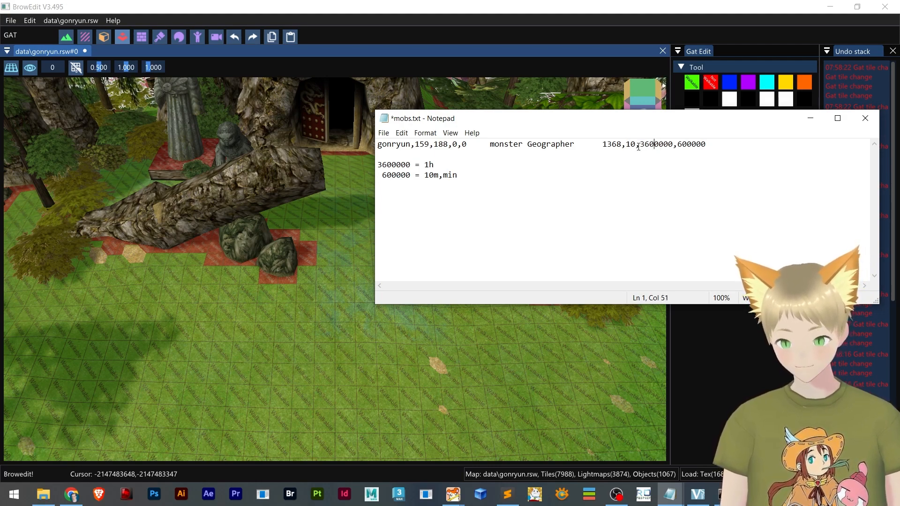
{"action": "left_click_drag", "start_coordinate": [641, 143], "coordinate": [667, 142]}
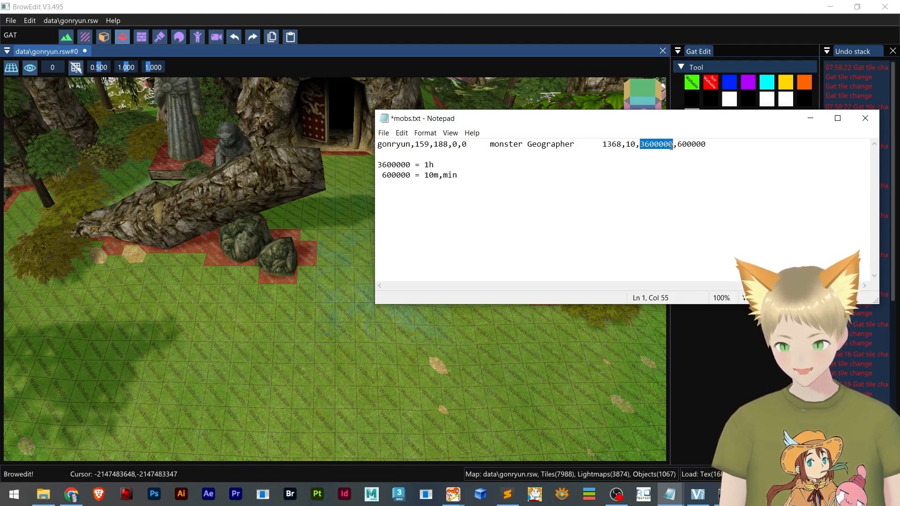
{"action": "left_click_drag", "start_coordinate": [678, 144], "coordinate": [697, 144]}
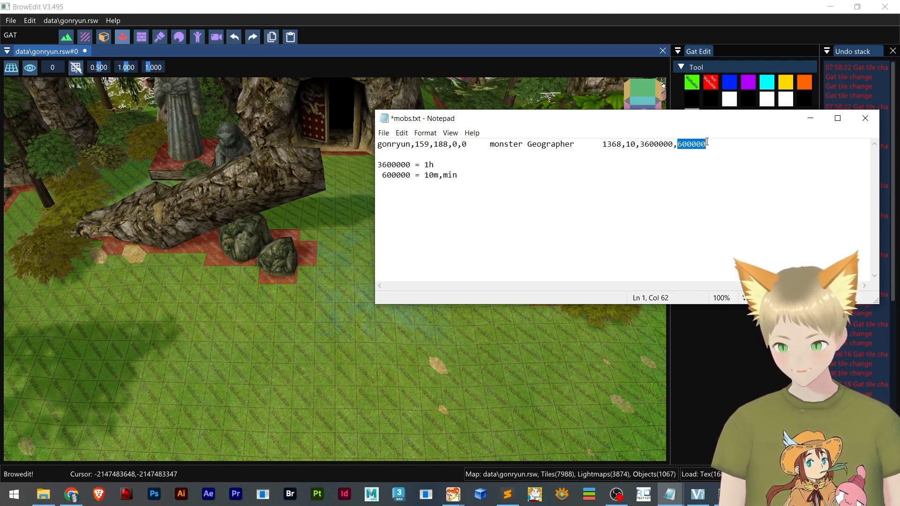
Append ",0" after 600000 at the end of the gonryun Geographer spawn line and save mobs.txt
{"action": "left_click_drag", "start_coordinate": [678, 143], "coordinate": [704, 143]}
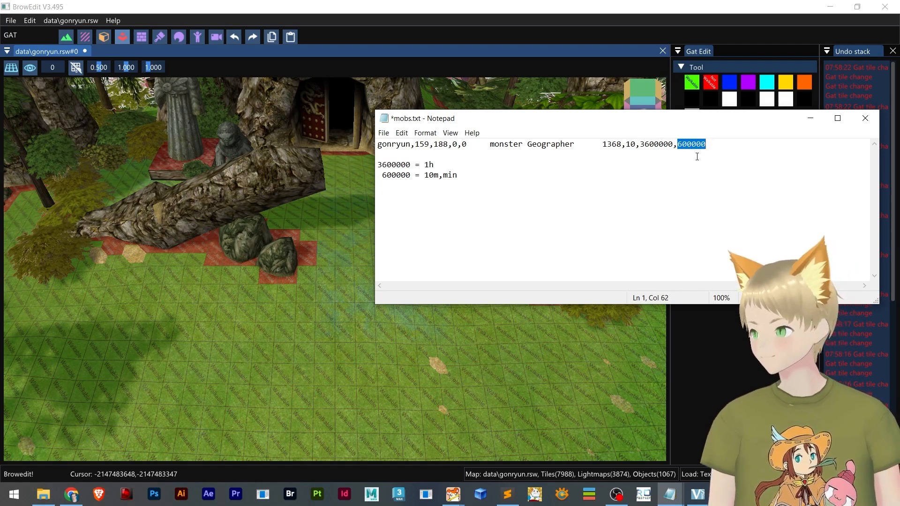
{"action": "left_click", "coordinate": [682, 152]}
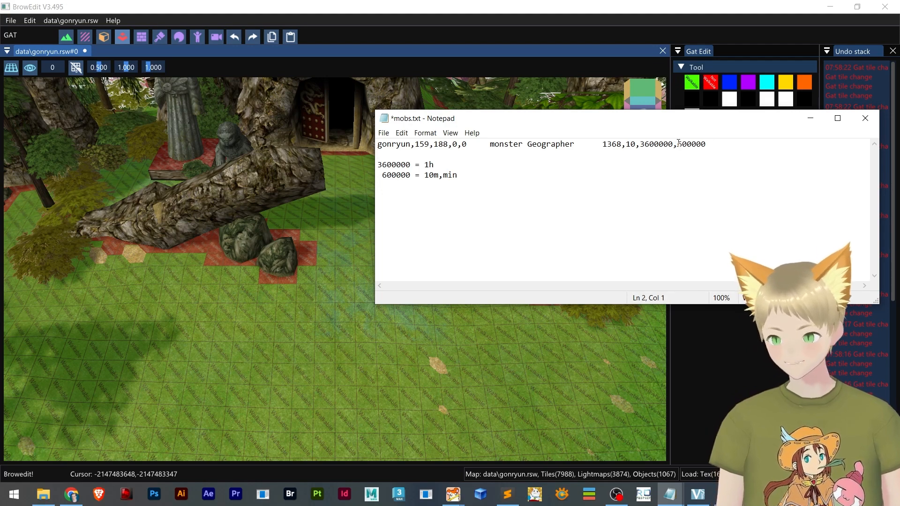
{"action": "left_click_drag", "start_coordinate": [681, 144], "coordinate": [715, 142]}
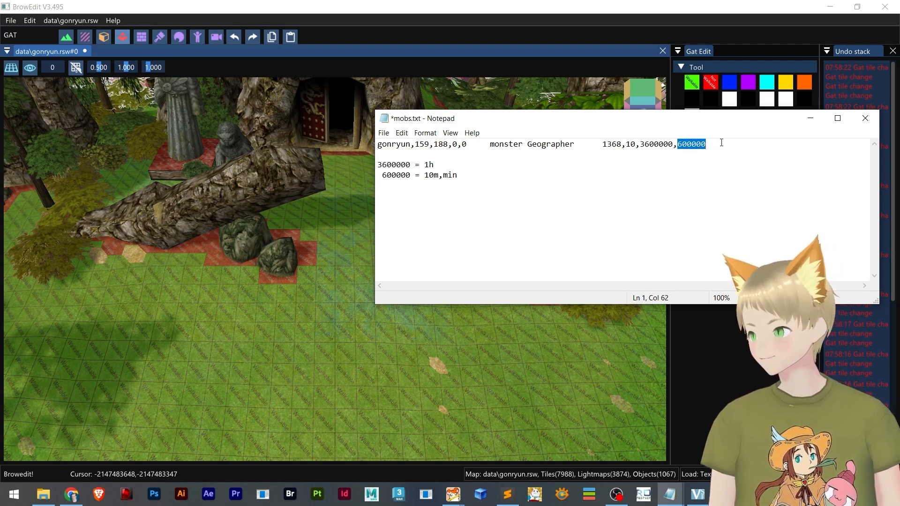
{"action": "left_click", "coordinate": [721, 142]}
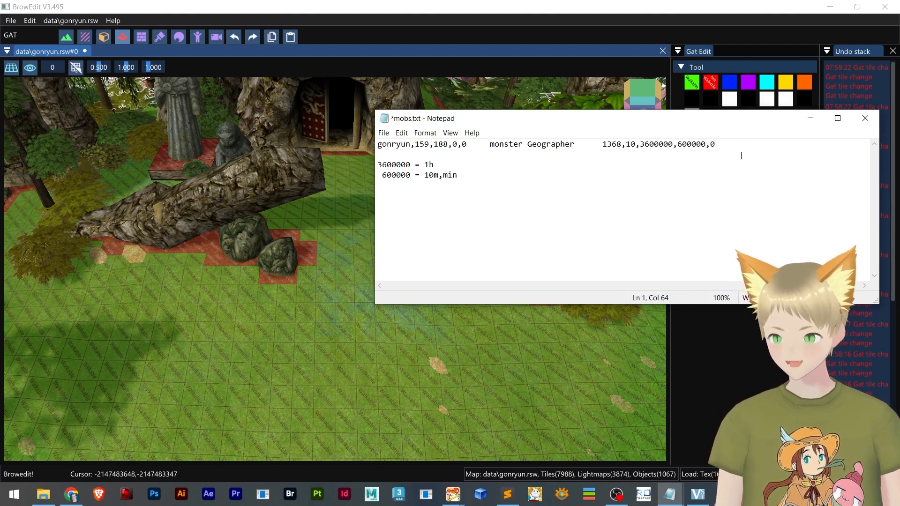
{"action": "left_click_drag", "start_coordinate": [674, 123], "coordinate": [686, 145]}
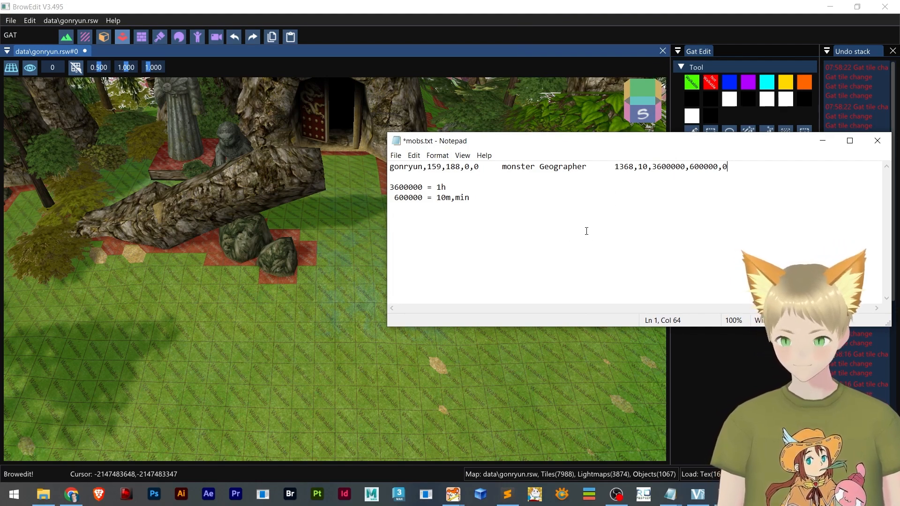
{"action": "key", "text": "ctrl+s"}
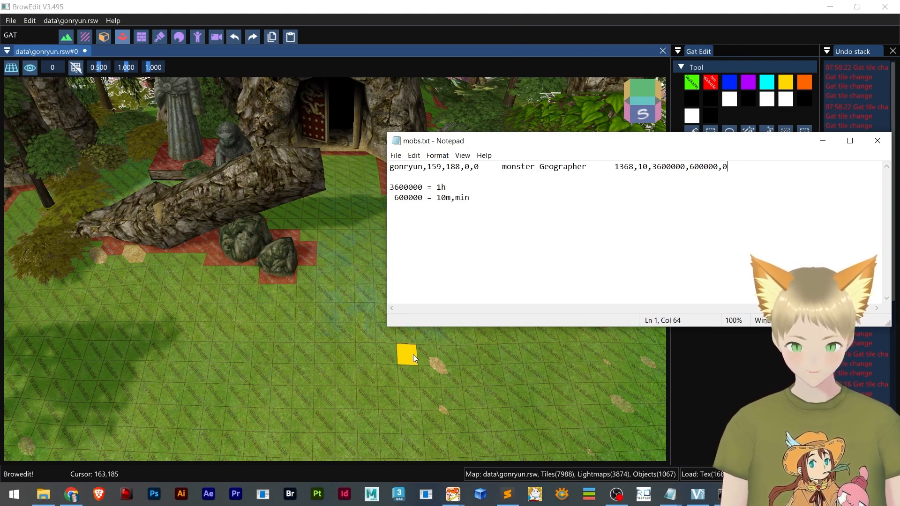
Switch to File Explorer, go up to the 05_Renewal Server folder and launch the game client from the #font.exe shortcut
{"action": "left_click", "coordinate": [43, 495]}
{"action": "left_click", "coordinate": [364, 89]}
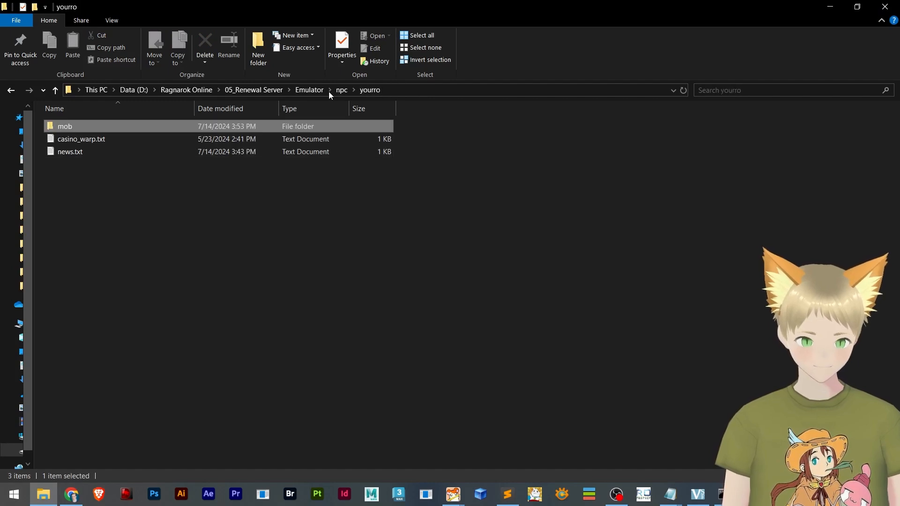
{"action": "left_click", "coordinate": [301, 93]}
{"action": "left_click", "coordinate": [253, 90]}
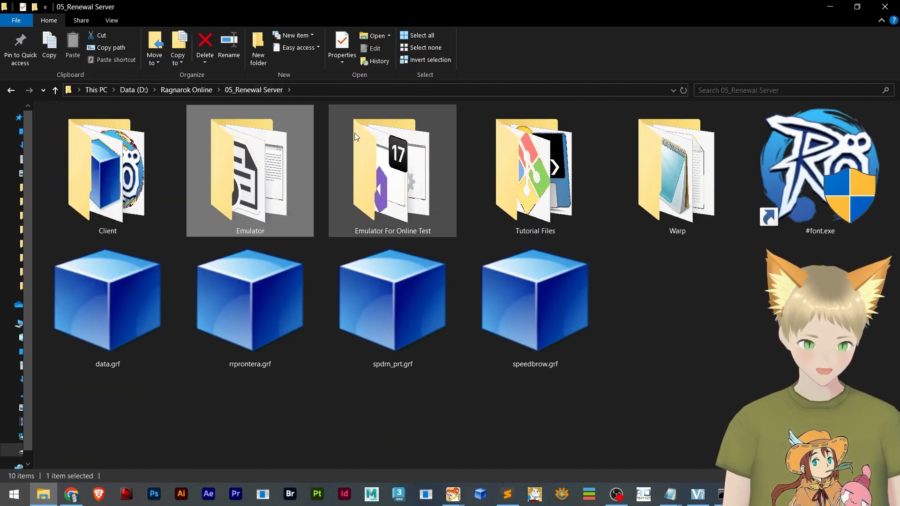
{"action": "left_click", "coordinate": [820, 171]}
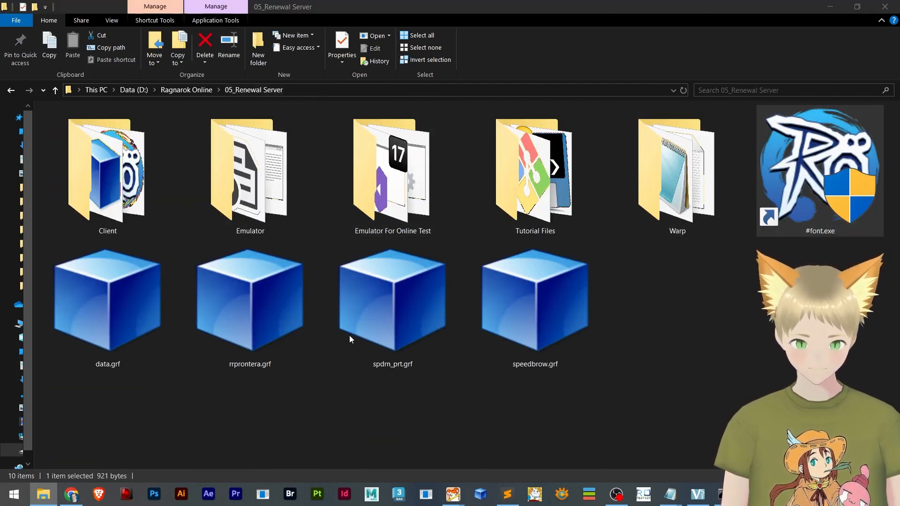
{"action": "left_click", "coordinate": [723, 494]}
{"action": "left_click", "coordinate": [589, 445]}
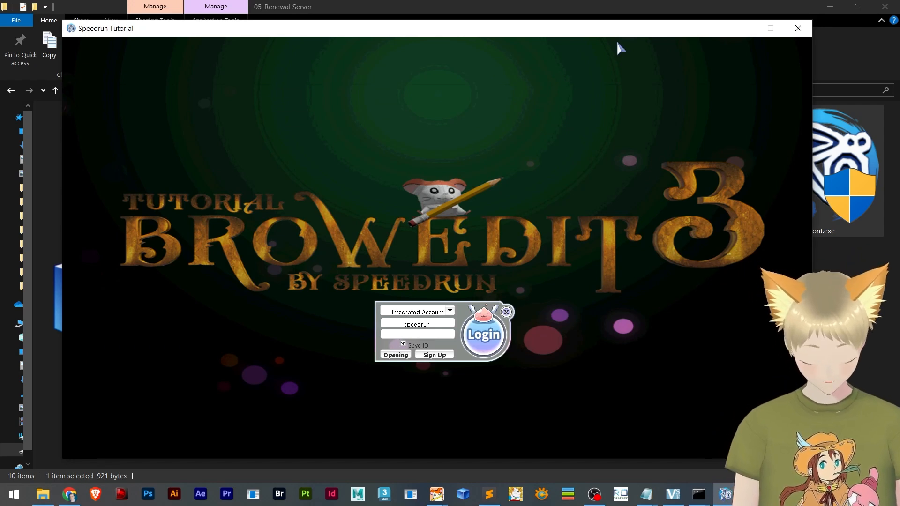
Log in to the game with the account password and enter the world with the first character
{"action": "key", "text": "Return"}
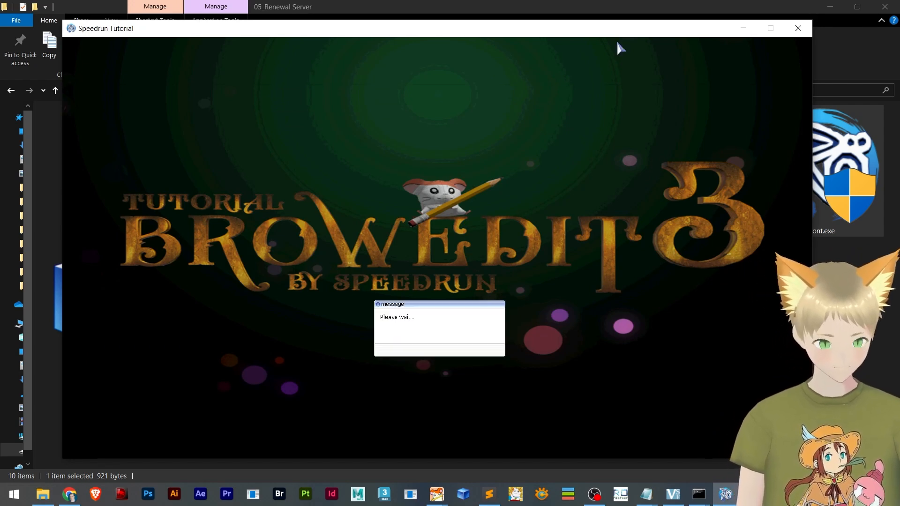
{"action": "key", "text": "Return"}
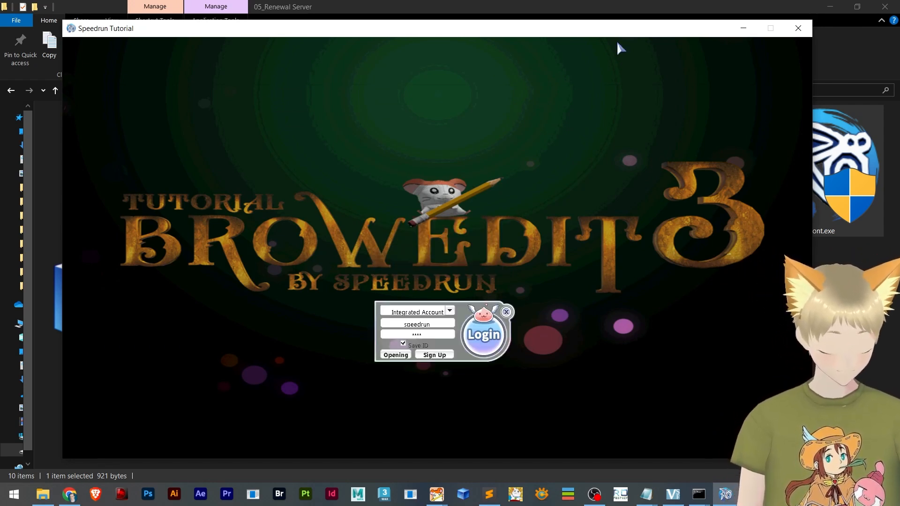
{"action": "key", "text": "Return"}
{"action": "key", "text": "Return"}
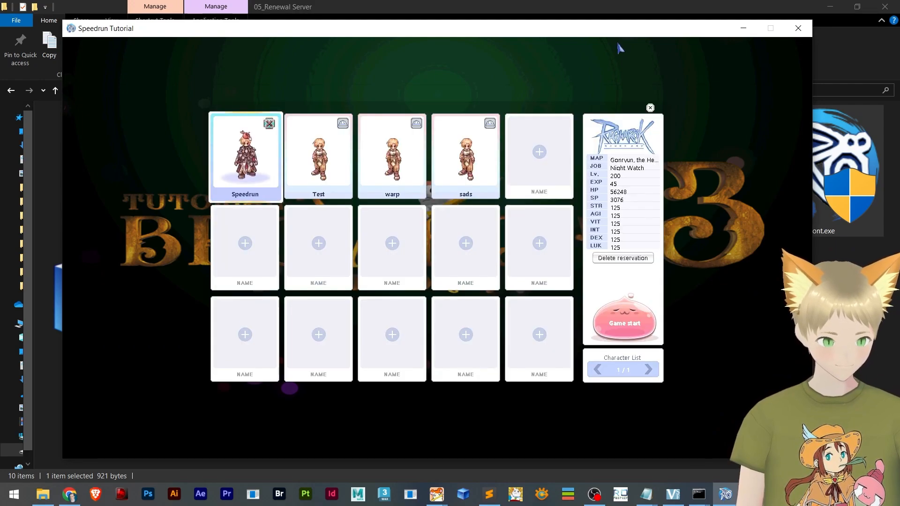
{"action": "key", "text": "Return"}
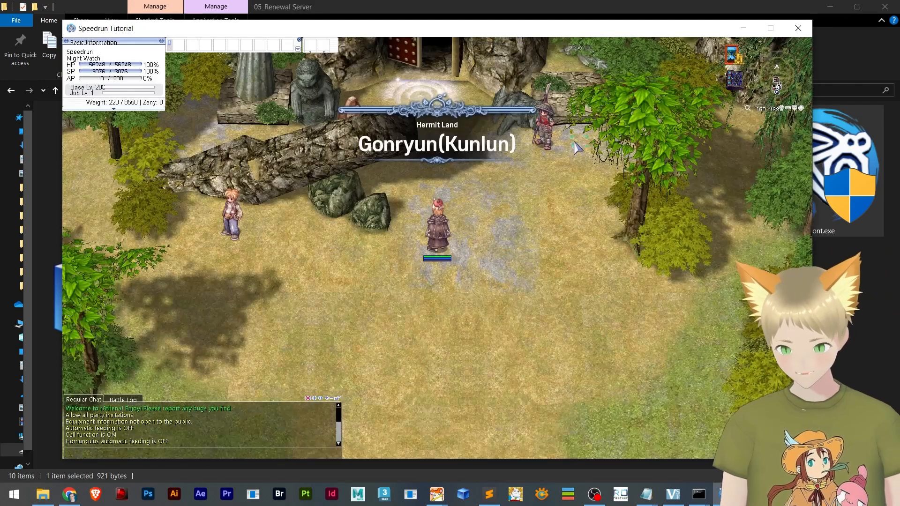
Switch to the mapserv.bat console and move its window away from the game's chat area
{"action": "left_click", "coordinate": [438, 212]}
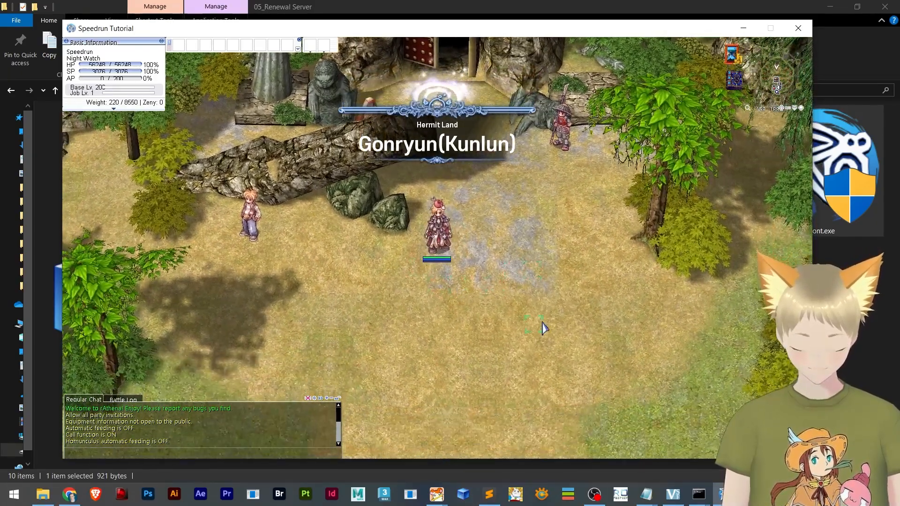
{"action": "left_click", "coordinate": [578, 448]}
{"action": "mouse_move", "coordinate": [698, 493]}
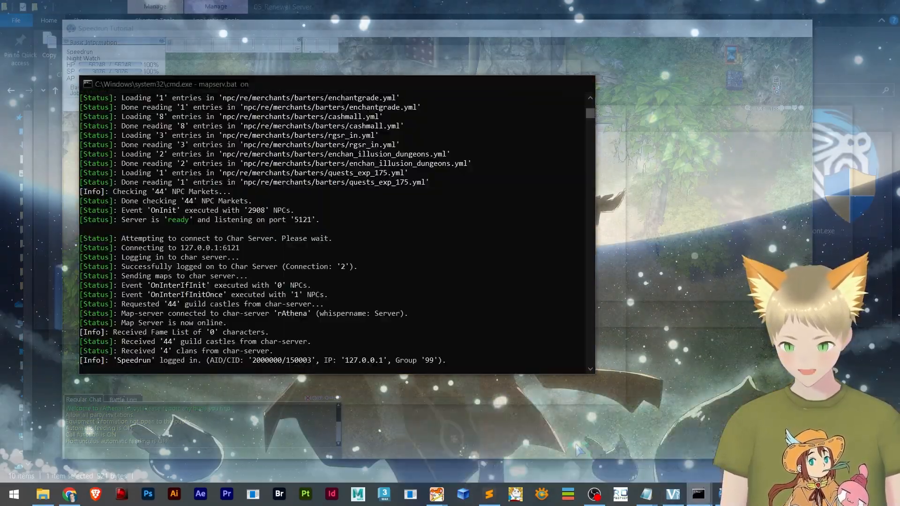
{"action": "left_click", "coordinate": [441, 446]}
{"action": "left_click_drag", "start_coordinate": [388, 83], "coordinate": [600, 125]}
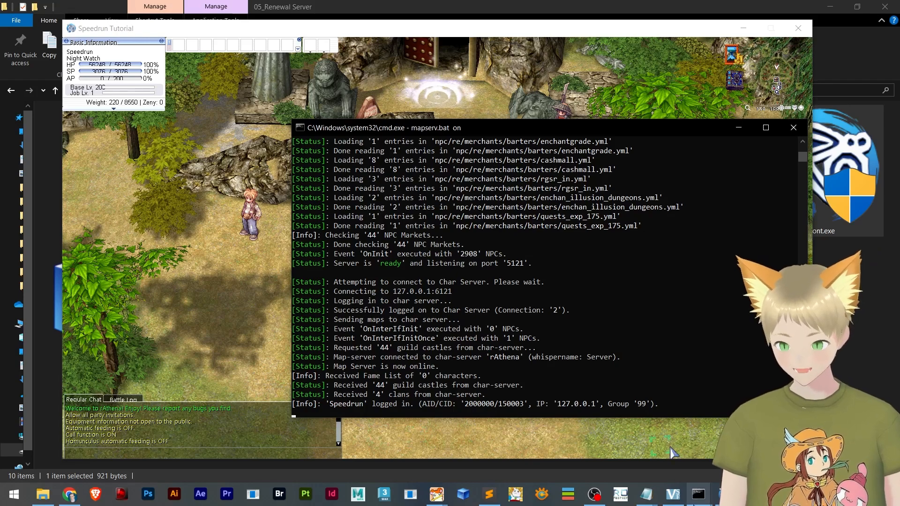
Delete the two time conversion notes from mobs.txt in Notepad, keeping only the spawn line, and save the file
{"action": "mouse_move", "coordinate": [646, 496]}
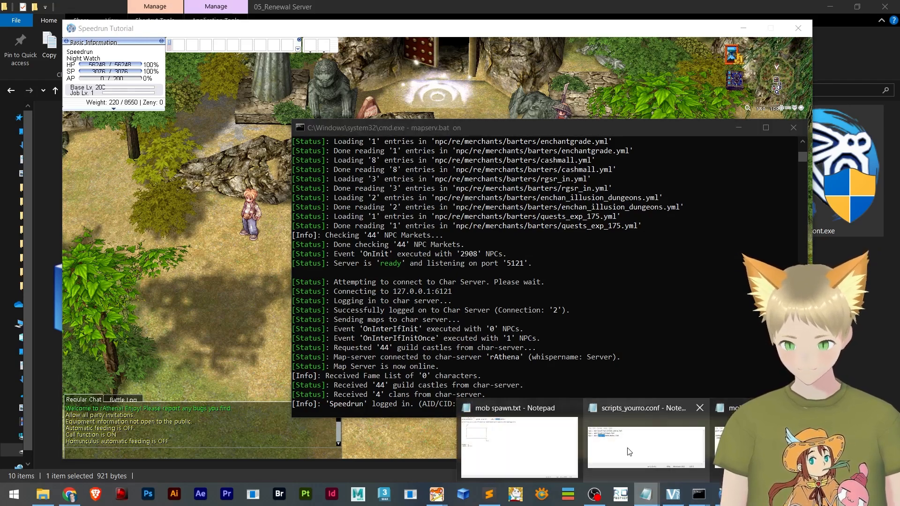
{"action": "mouse_move", "coordinate": [618, 453]}
{"action": "left_click", "coordinate": [750, 445]}
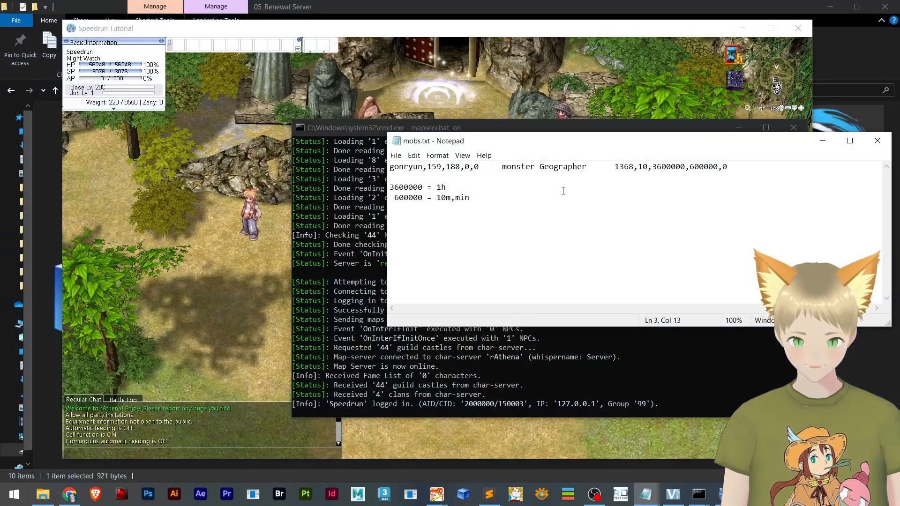
{"action": "left_click_drag", "start_coordinate": [529, 206], "coordinate": [384, 189]}
{"action": "key", "text": "BackSpace"}
{"action": "key", "text": "BackSpace"}
{"action": "key", "text": "BackSpace"}
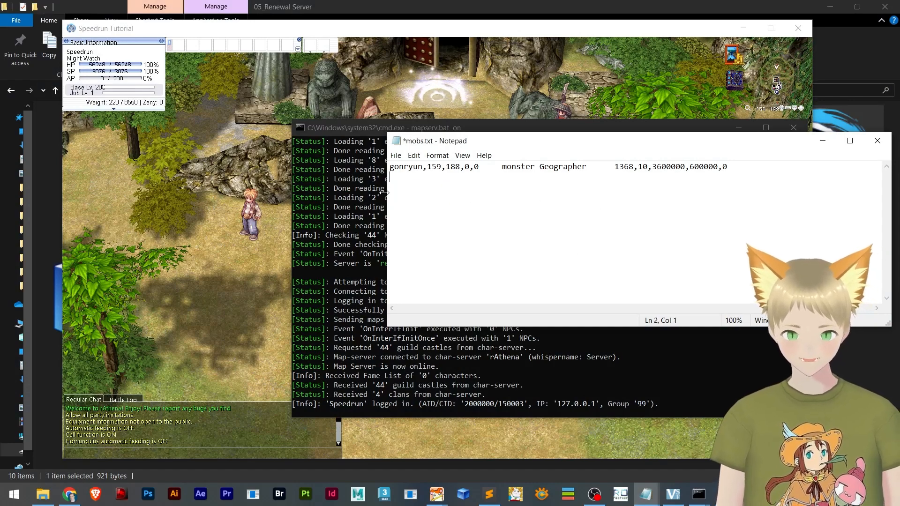
{"action": "key", "text": "ctrl+s"}
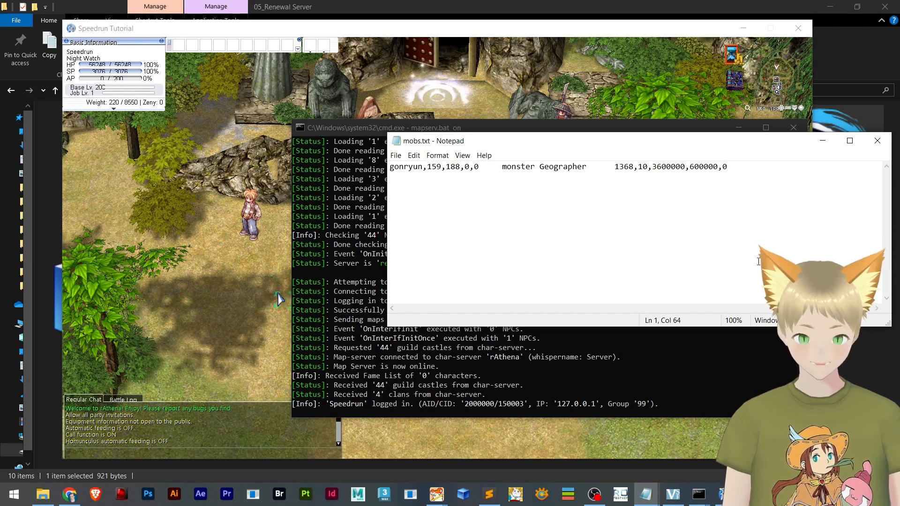
{"action": "left_click", "coordinate": [244, 317]}
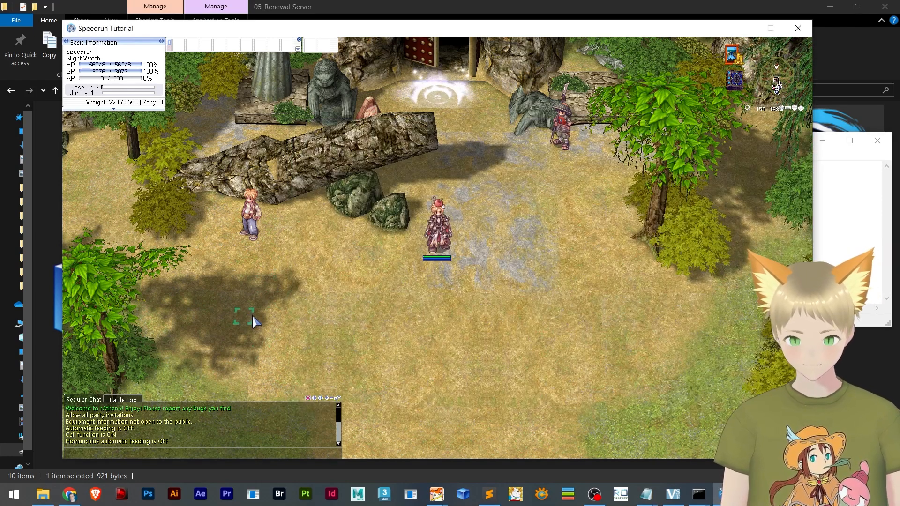
{"action": "key", "text": "Return"}
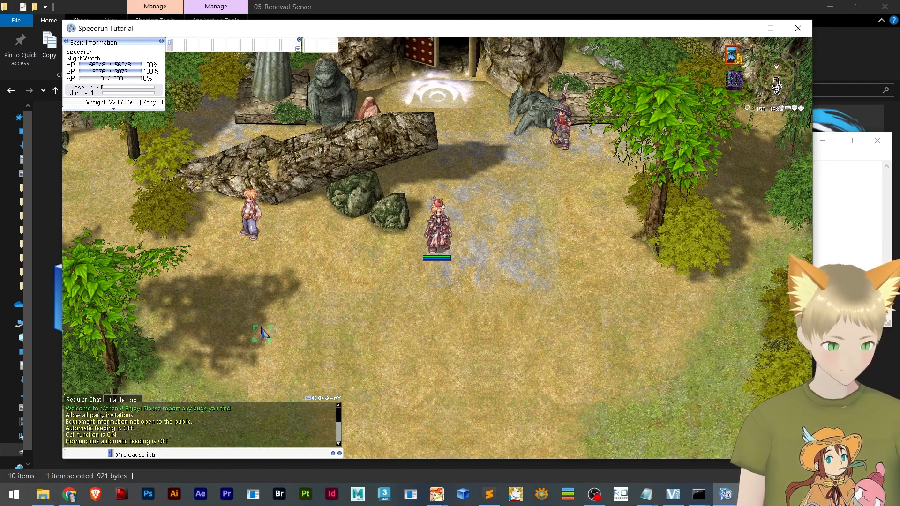
{"action": "key", "text": "Return"}
Examine the script reload output in the mapserv.bat console, including the NPC and spawn loading lines
{"action": "left_click", "coordinate": [698, 493]}
{"action": "left_click", "coordinate": [583, 436]}
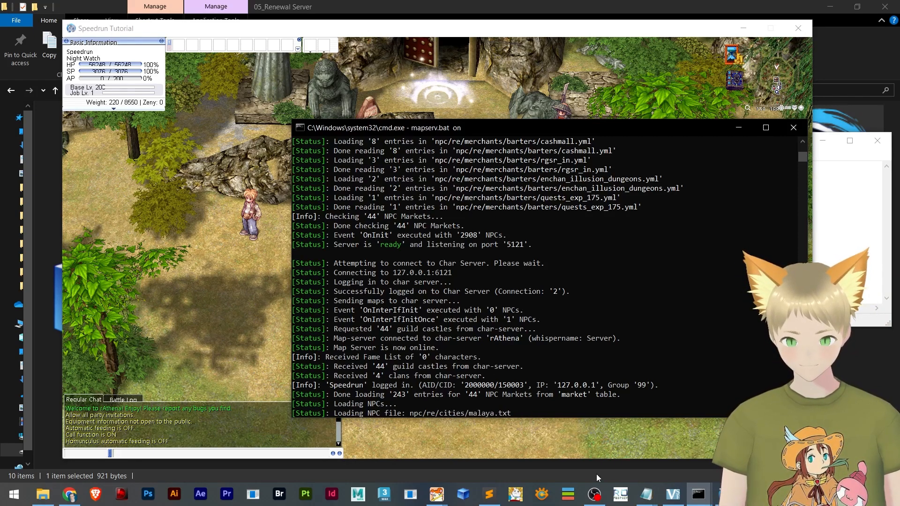
{"action": "mouse_move", "coordinate": [597, 495]}
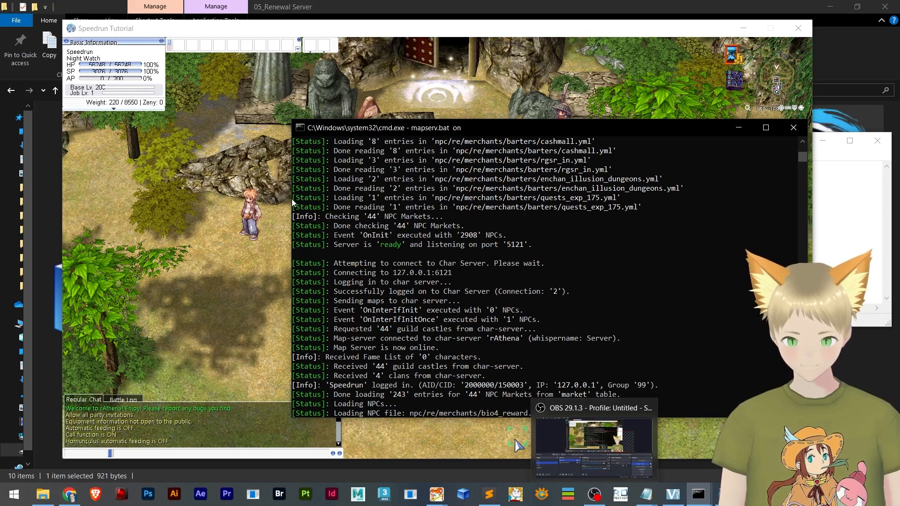
{"action": "left_click", "coordinate": [216, 335]}
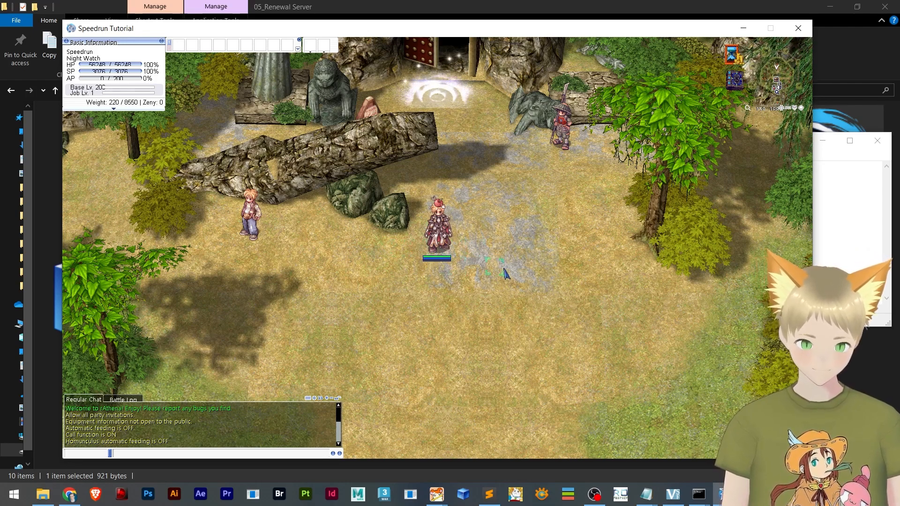
{"action": "mouse_move", "coordinate": [695, 496]}
{"action": "left_click", "coordinate": [557, 446]}
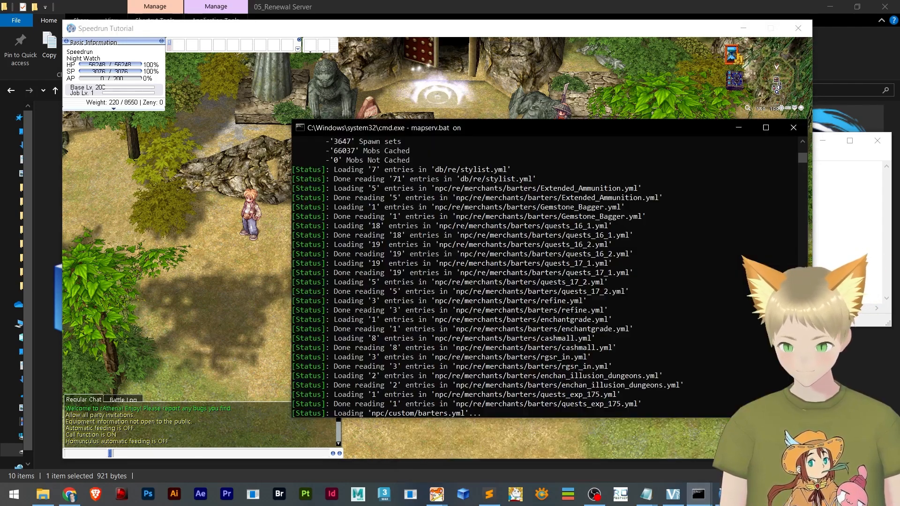
{"action": "left_click_drag", "start_coordinate": [479, 130], "coordinate": [544, 168]}
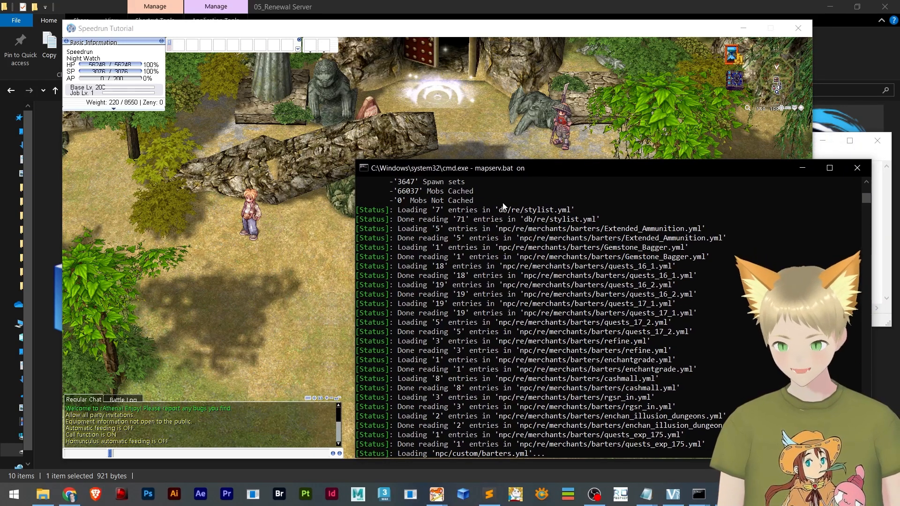
{"action": "scroll", "coordinate": [469, 328], "scroll_direction": "up", "scroll_amount": 4}
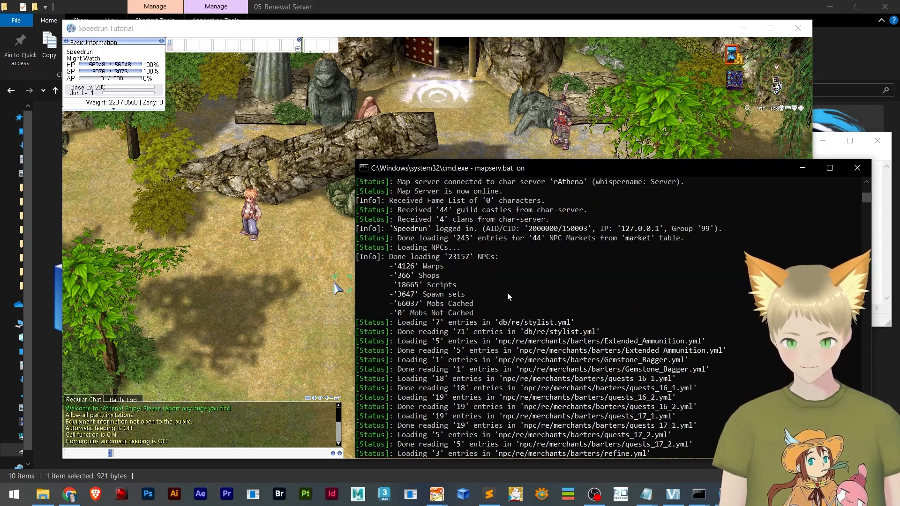
{"action": "scroll", "coordinate": [490, 415], "scroll_direction": "down", "scroll_amount": 6}
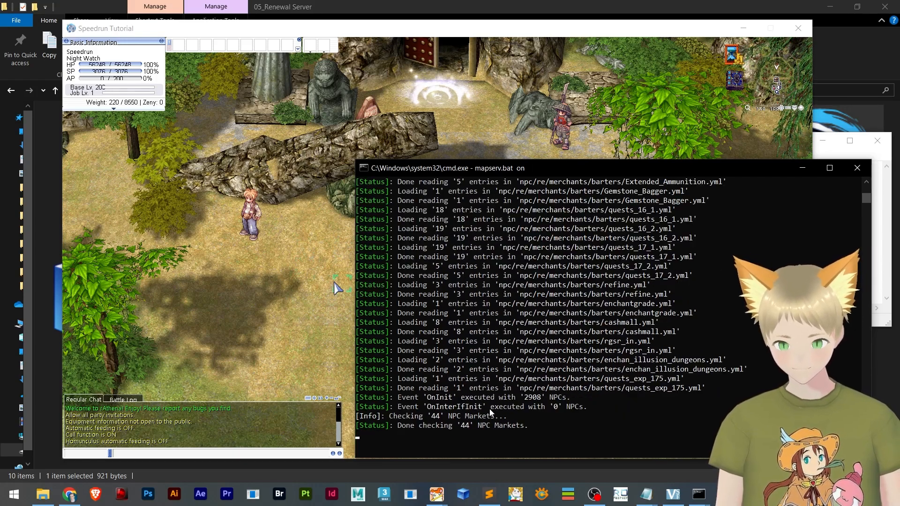
Walk the character around the Gonryun spawn spot in the game and attack the Geographer to test the spawn
{"action": "left_click", "coordinate": [338, 268]}
{"action": "left_click", "coordinate": [478, 208]}
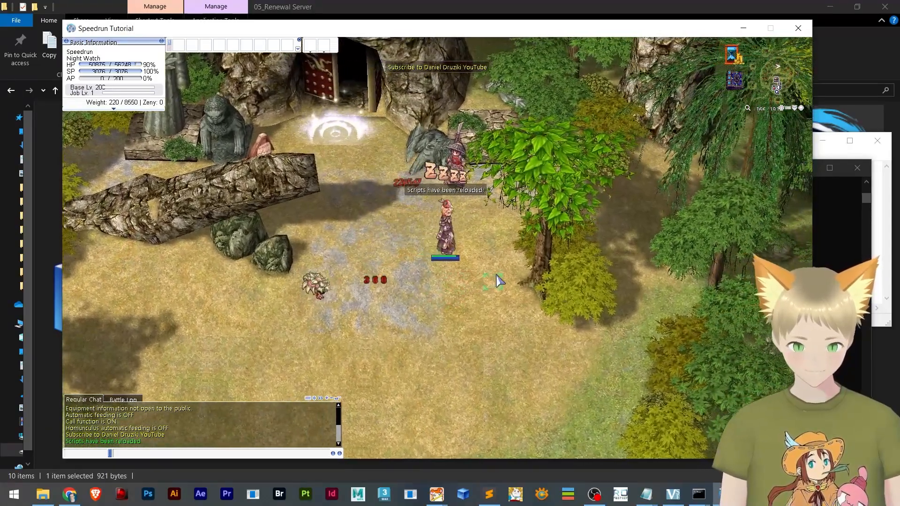
{"action": "left_click", "coordinate": [436, 306]}
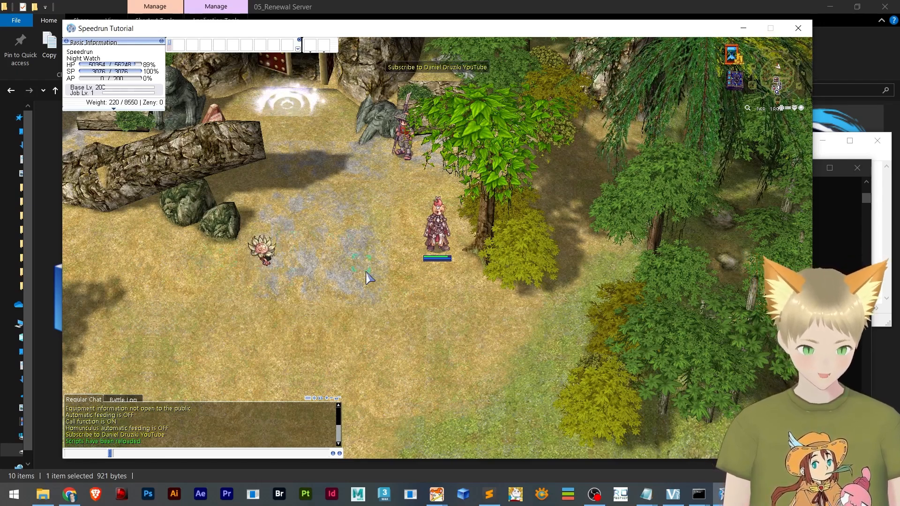
{"action": "left_click", "coordinate": [325, 265]}
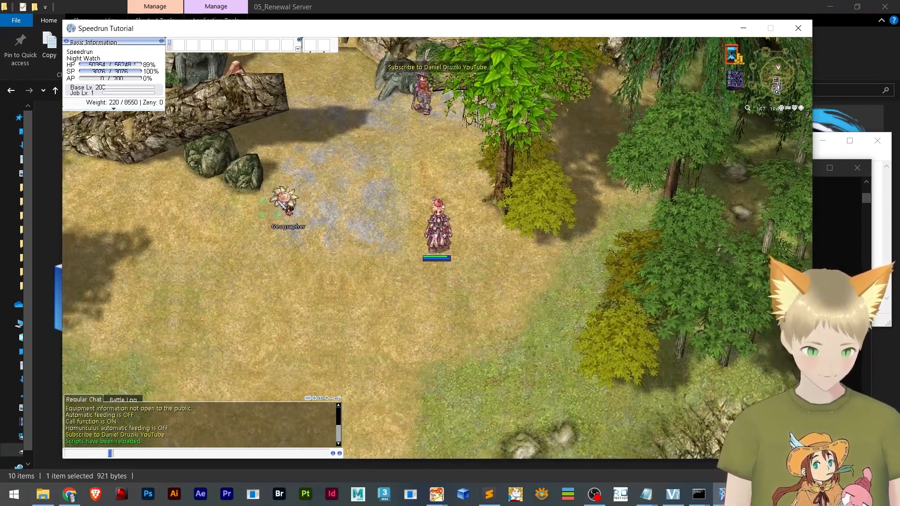
{"action": "left_click", "coordinate": [285, 206]}
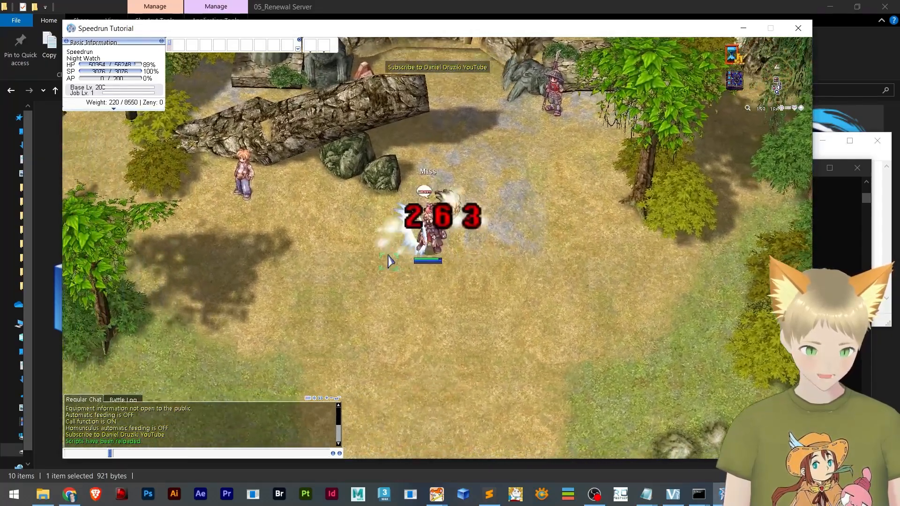
{"action": "left_click", "coordinate": [389, 264]}
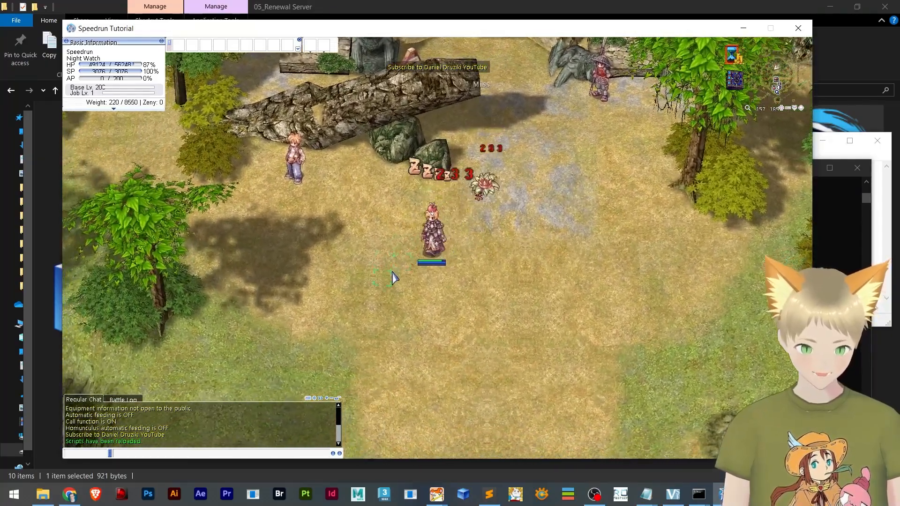
Walk the character away from the Geographer, out of its attack range
{"action": "left_click", "coordinate": [401, 289]}
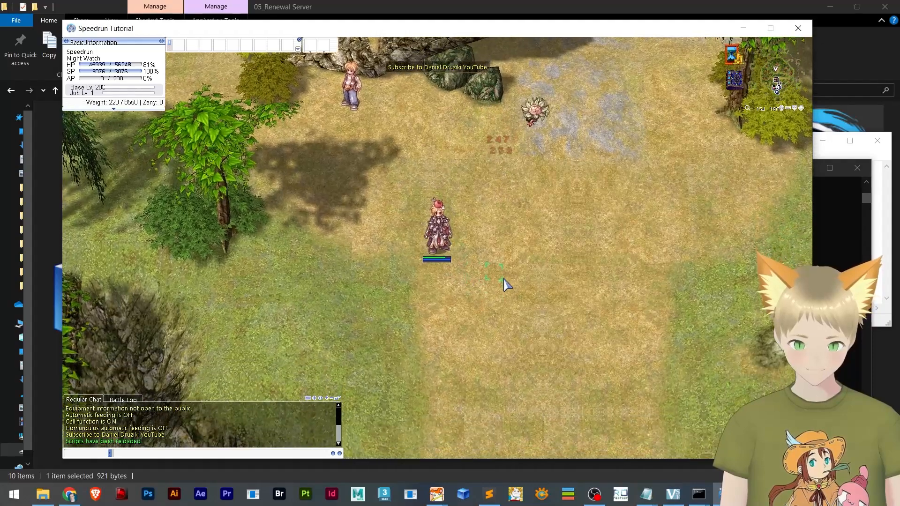
{"action": "left_click", "coordinate": [510, 234]}
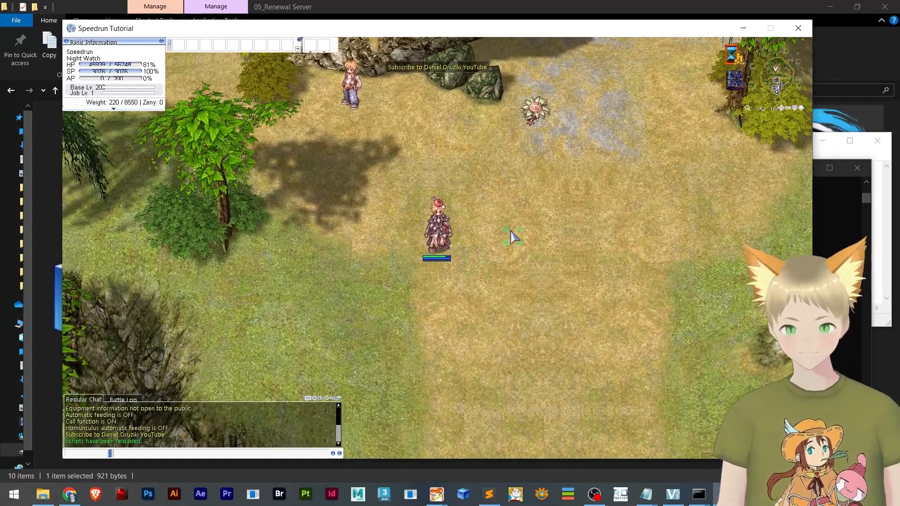
{"action": "left_click", "coordinate": [612, 439]}
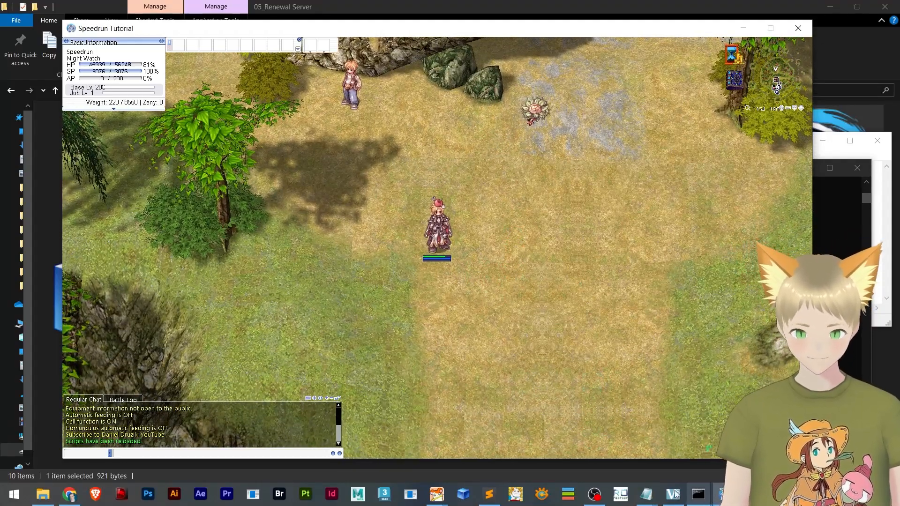
Set both spawn area values after the coordinates 159,188 to 10 in mobs.txt in Notepad and save the file
{"action": "mouse_move", "coordinate": [647, 494]}
{"action": "left_click", "coordinate": [649, 436]}
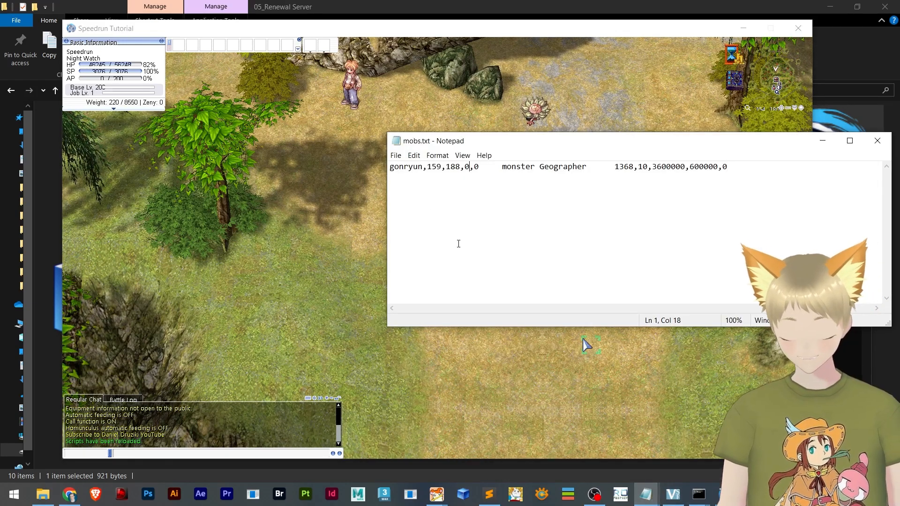
{"action": "key", "text": "BackSpace"}
{"action": "type", "text": "10"}
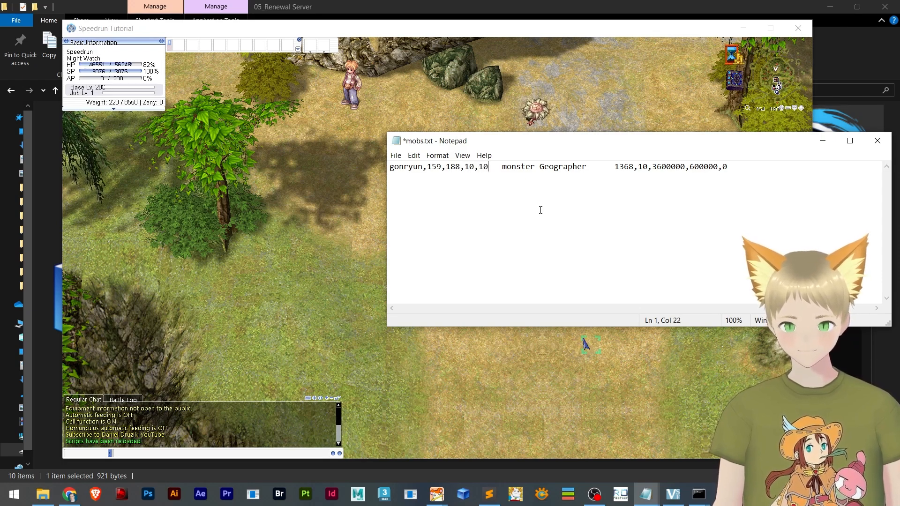
{"action": "key", "text": "ctrl+s"}
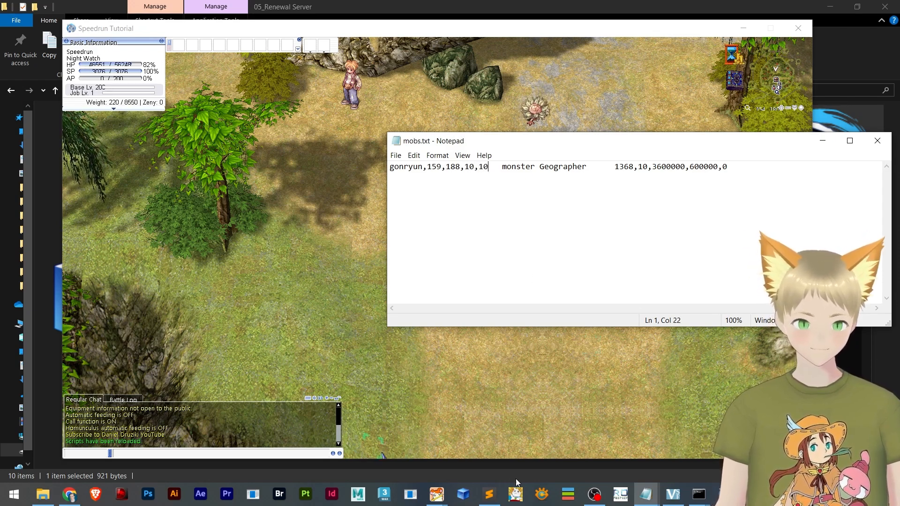
Switch to the 05_Renewal Server window in File Explorer and open the npc folder inside Emulator
{"action": "key", "text": "alt+Tab"}
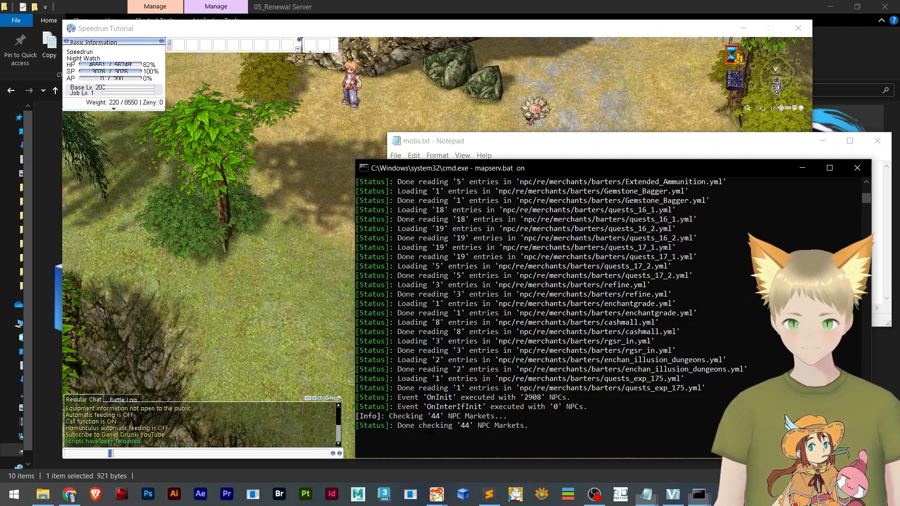
{"action": "left_click", "coordinate": [841, 53]}
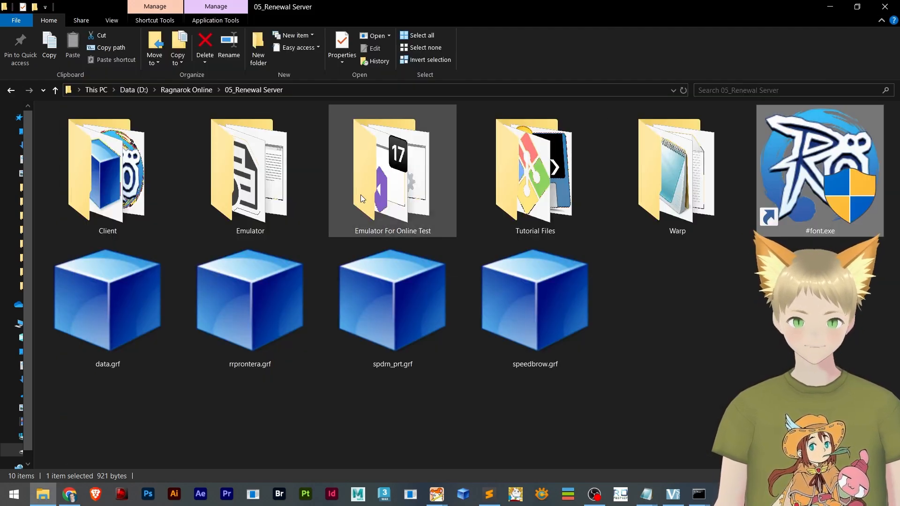
{"action": "mouse_move", "coordinate": [188, 215]}
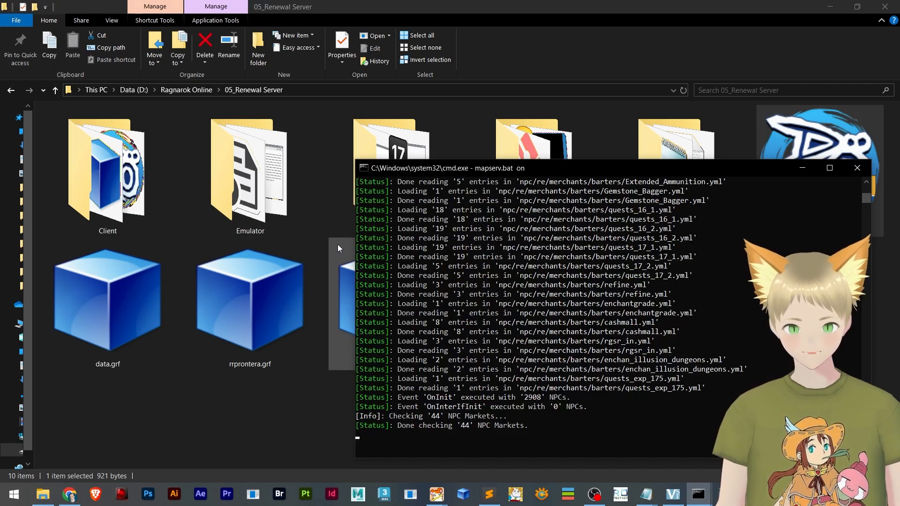
{"action": "double_click", "coordinate": [253, 194]}
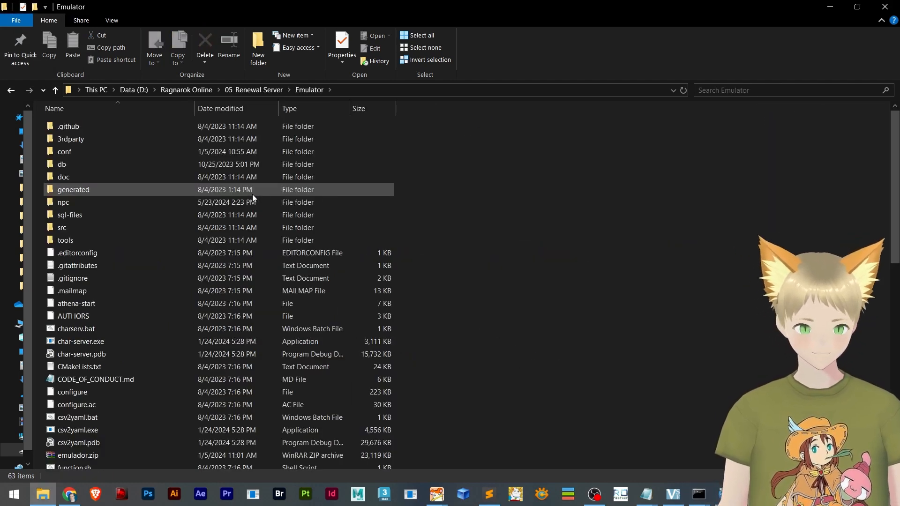
{"action": "key", "text": "Down"}
{"action": "key", "text": "Down"}
{"action": "key", "text": "Down"}
{"action": "key", "text": "Down"}
{"action": "key", "text": "Down"}
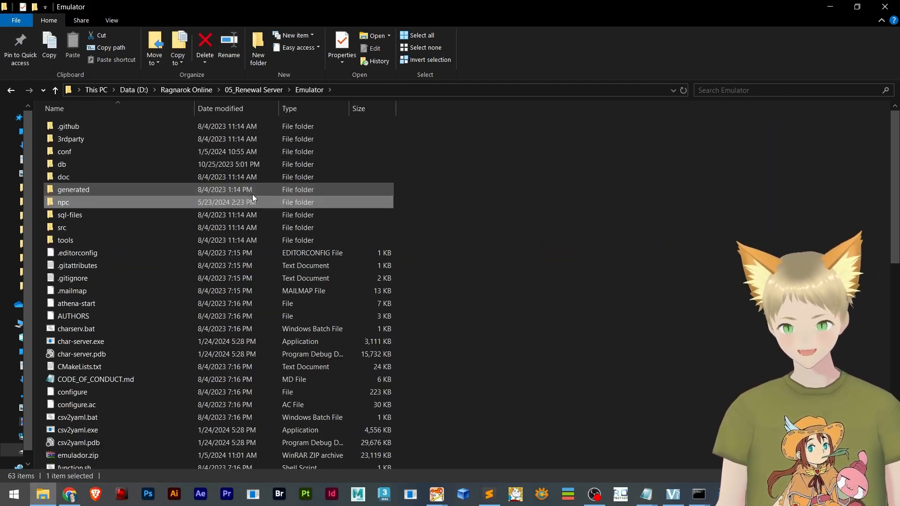
{"action": "key", "text": "Return"}
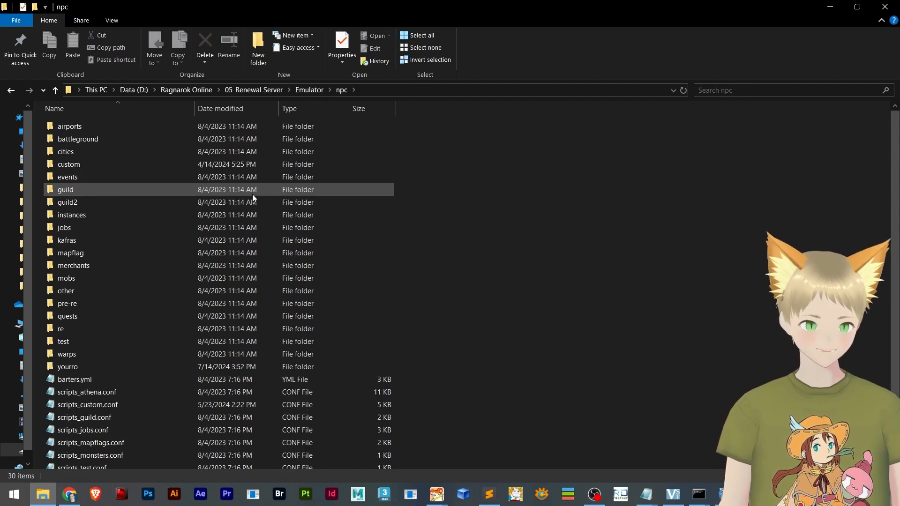
Open the mob folder inside yourro and highlight the npc\yourro\mob part of its full path
{"action": "double_click", "coordinate": [88, 366]}
{"action": "double_click", "coordinate": [65, 126]}
{"action": "left_click", "coordinate": [454, 93]}
{"action": "left_click", "coordinate": [327, 90]}
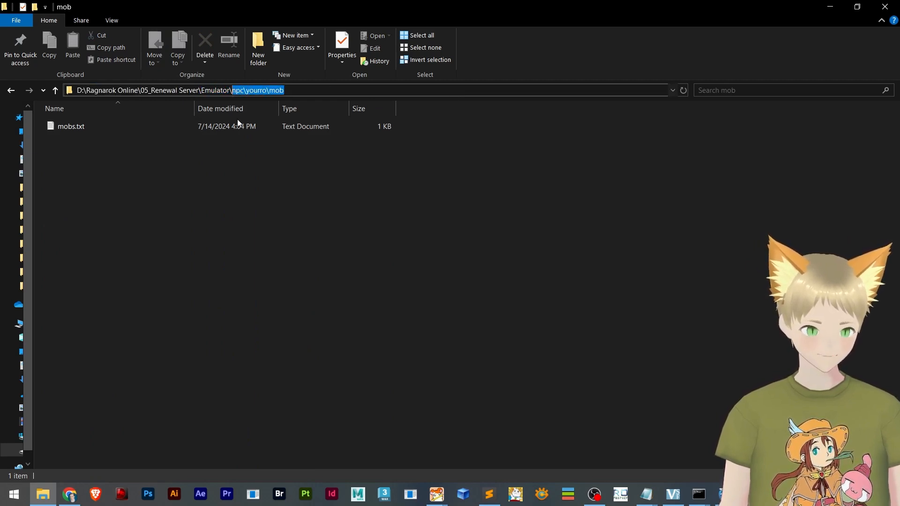
{"action": "key", "text": "alt+Tab"}
{"action": "key", "text": "alt+Tab"}
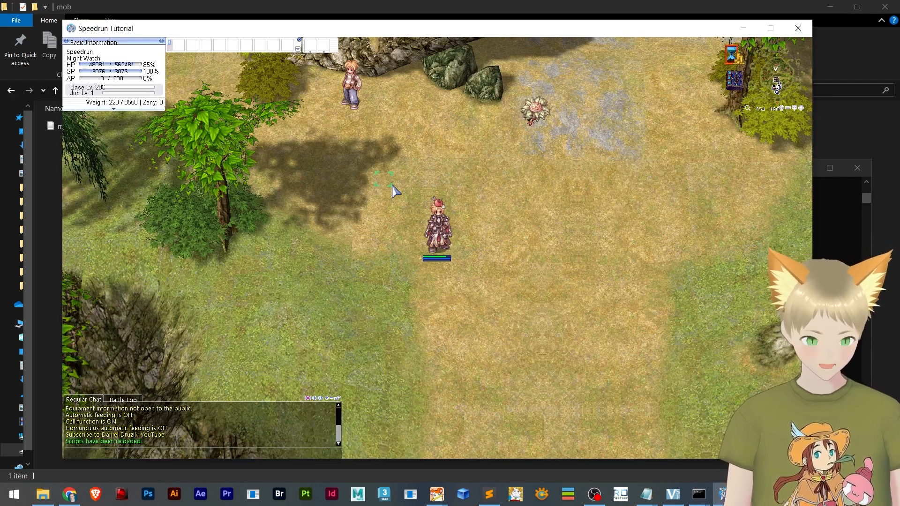
{"action": "type", "text": "@reloadscr"}
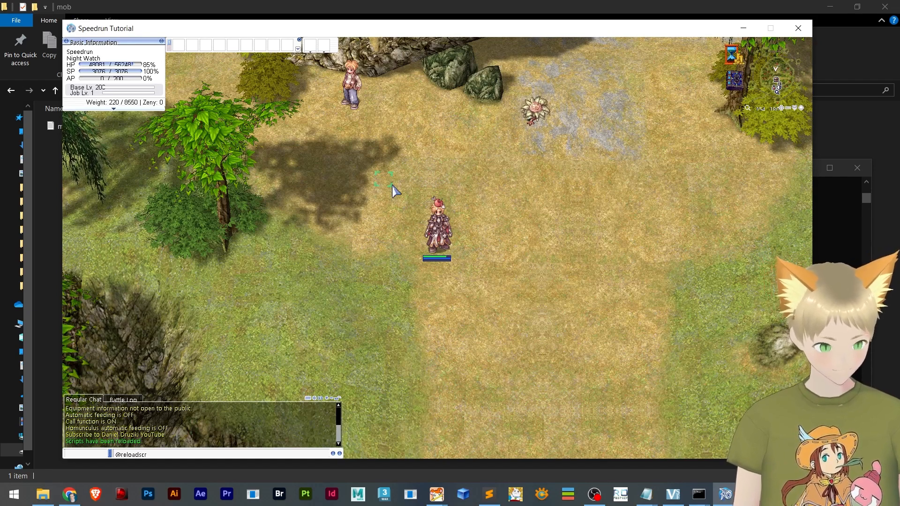
{"action": "key", "text": "BackSpace"}
{"action": "key", "text": "BackSpace"}
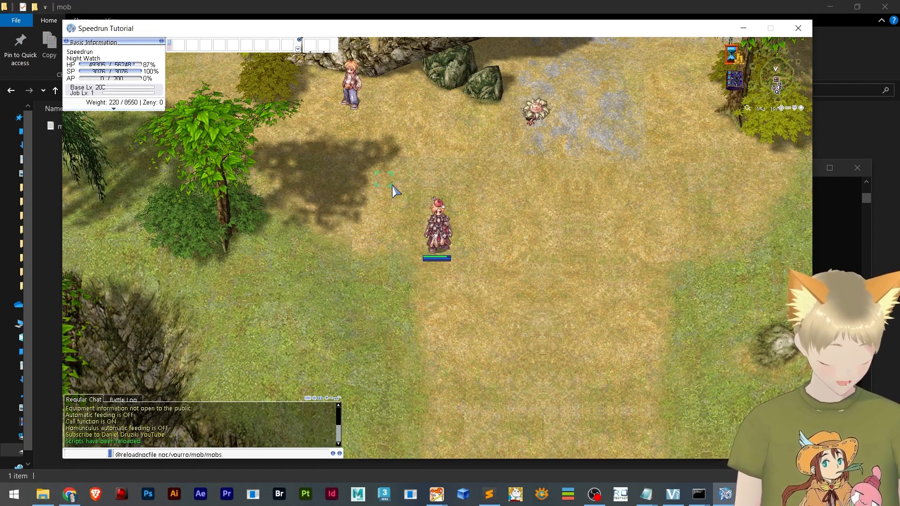
{"action": "key", "text": "Return"}
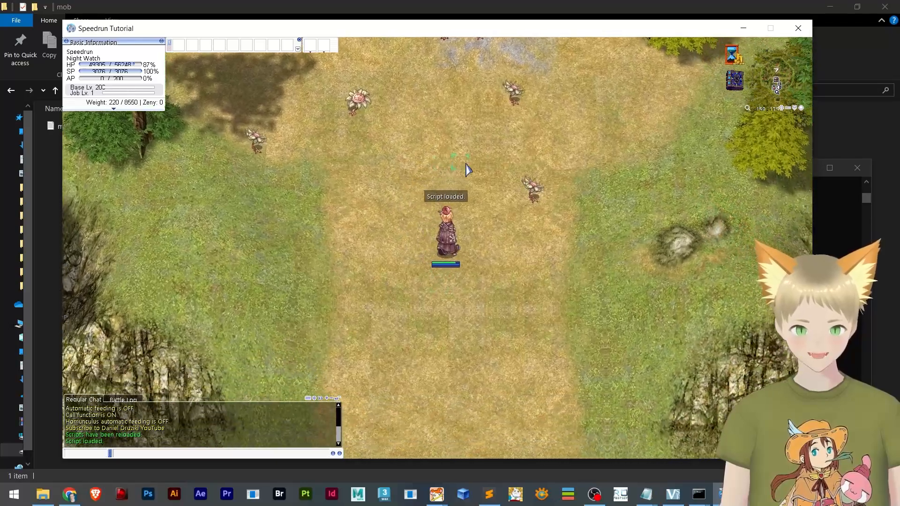
Walk the character around the gonryun spawn area to check how the Geographers are spread out
{"action": "left_click", "coordinate": [460, 161]}
{"action": "left_click", "coordinate": [606, 206]}
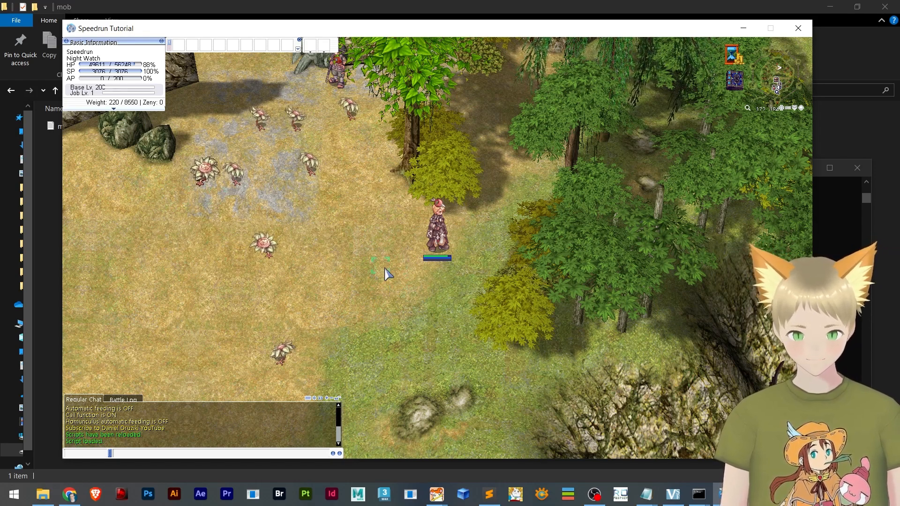
{"action": "left_click", "coordinate": [177, 228]}
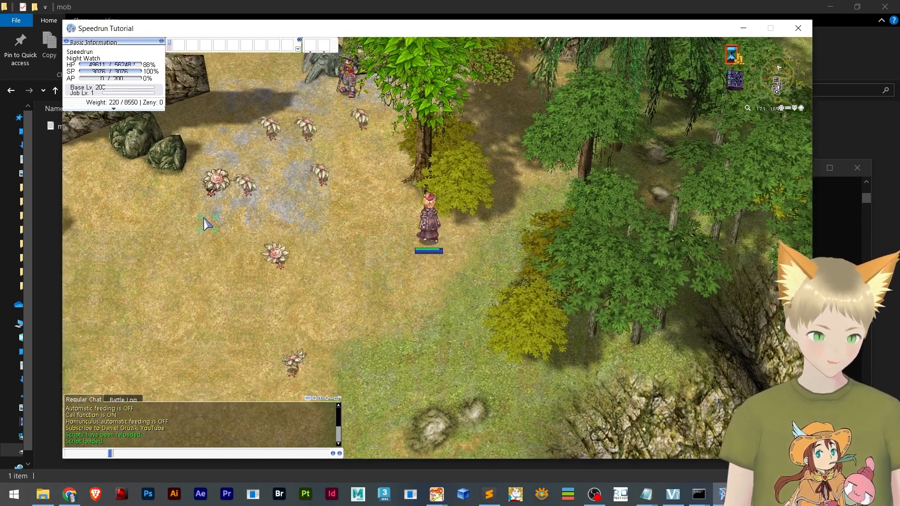
{"action": "left_click", "coordinate": [253, 206]}
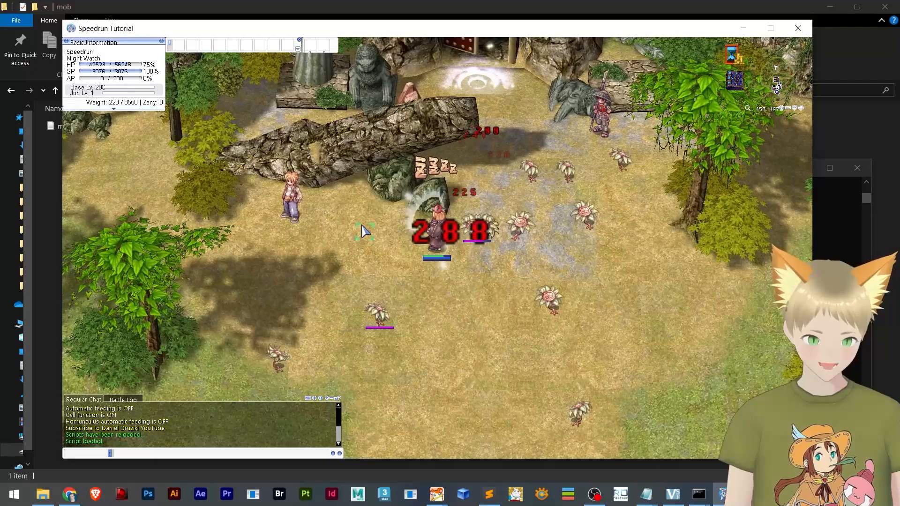
{"action": "left_click", "coordinate": [362, 228]}
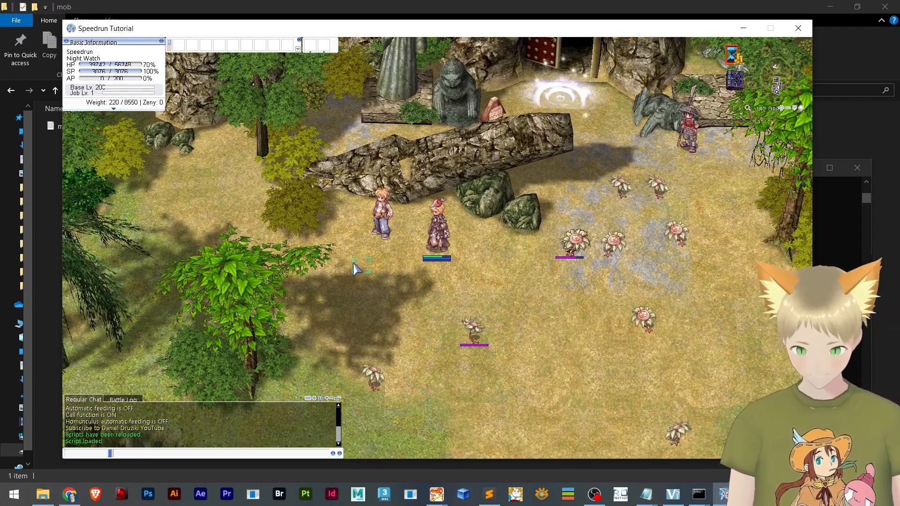
Create and equip an Angra manyu, and attack a Geographer near the rocks with it
{"action": "key", "text": "alt+e"}
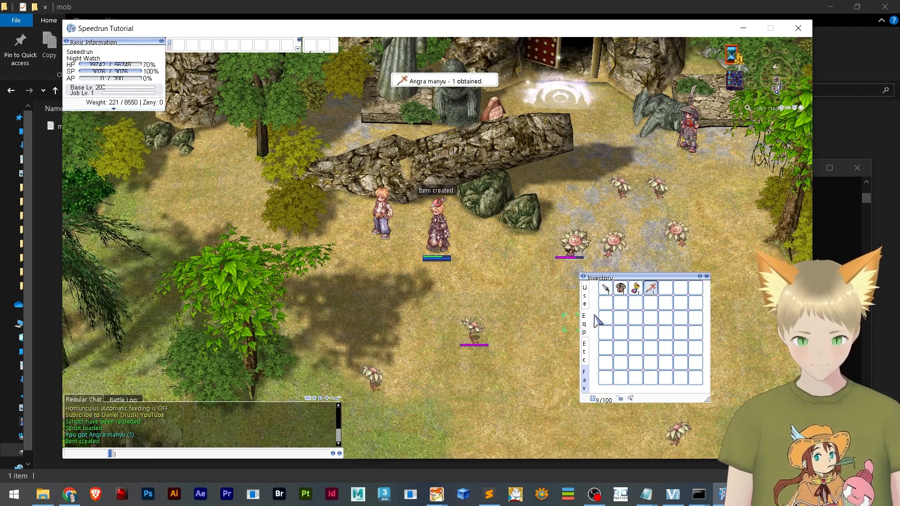
{"action": "double_click", "coordinate": [650, 287]}
{"action": "key", "text": "alt+e"}
{"action": "left_click", "coordinate": [571, 244]}
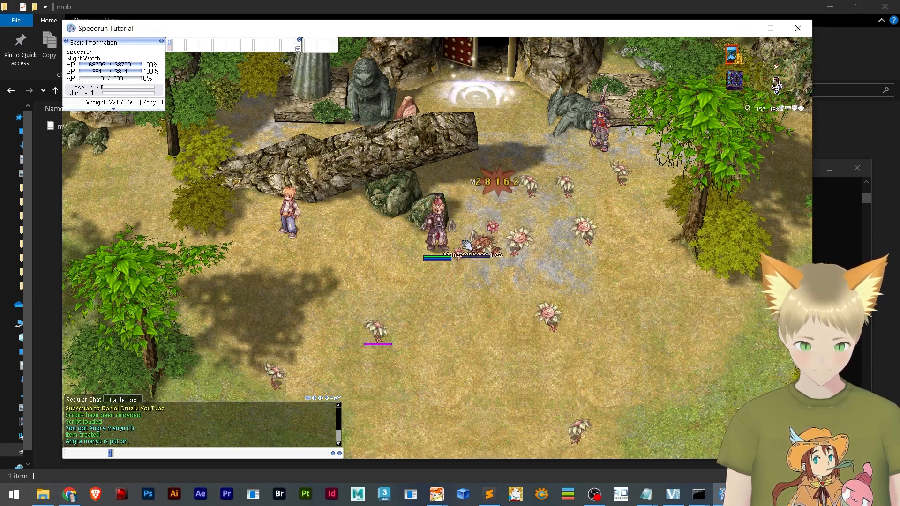
{"action": "left_click", "coordinate": [436, 314]}
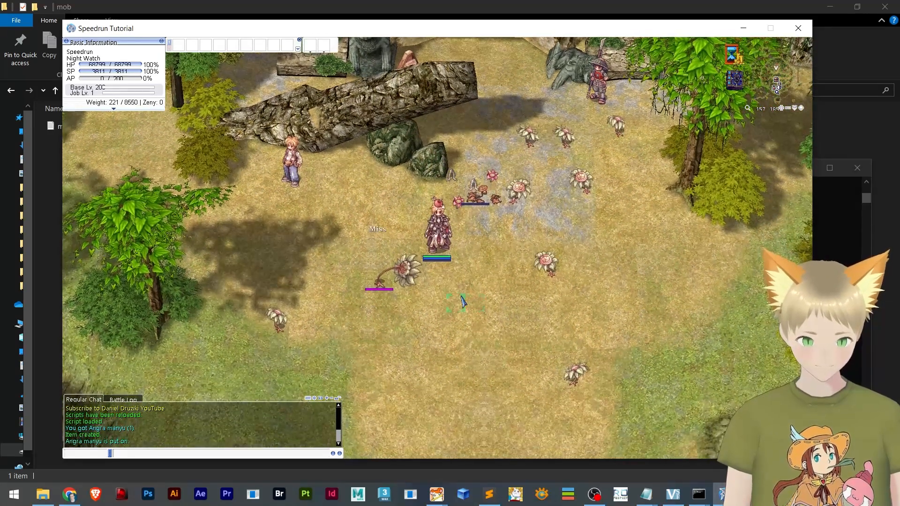
Assign Storm Gust from the skill tree to the third hotkey slot and cast it on the Geographers near the tree
{"action": "key", "text": "alt+s"}
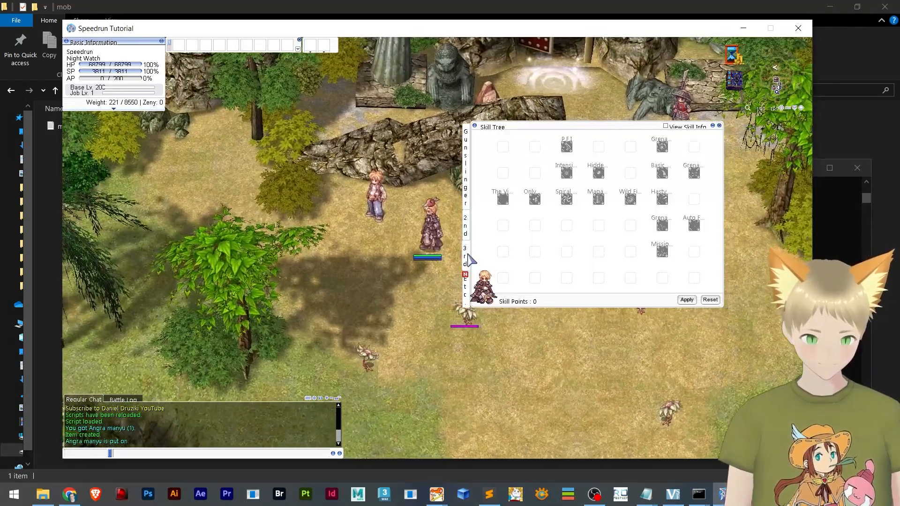
{"action": "left_click", "coordinate": [466, 197]}
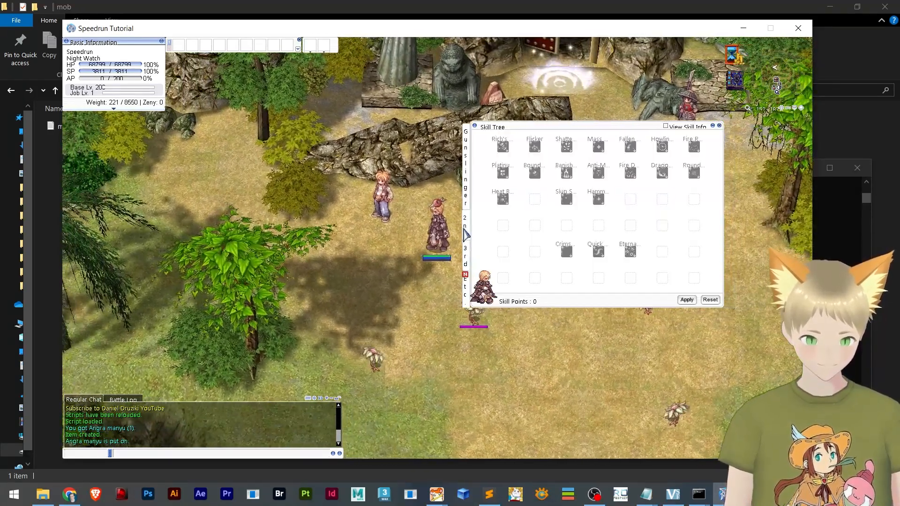
{"action": "left_click", "coordinate": [465, 284]}
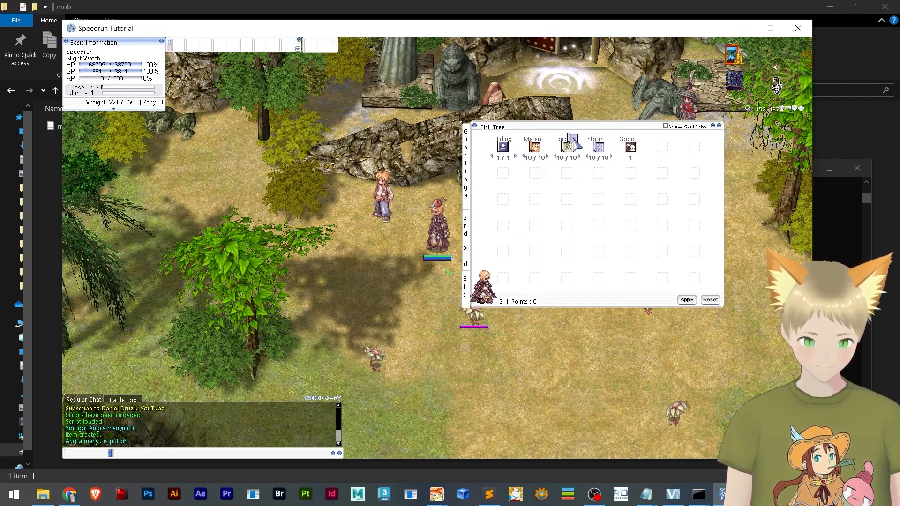
{"action": "left_click_drag", "start_coordinate": [238, 56], "coordinate": [208, 49]}
{"action": "key", "text": "F3"}
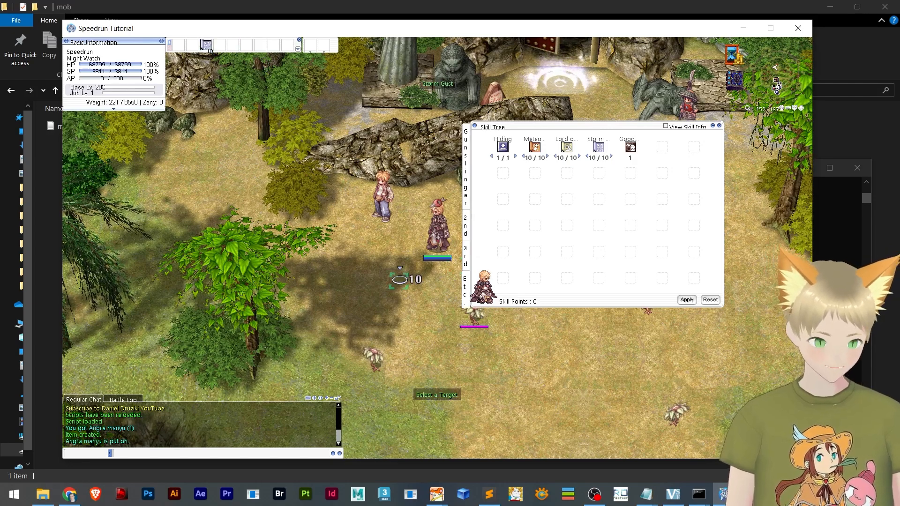
{"action": "left_click", "coordinate": [375, 308]}
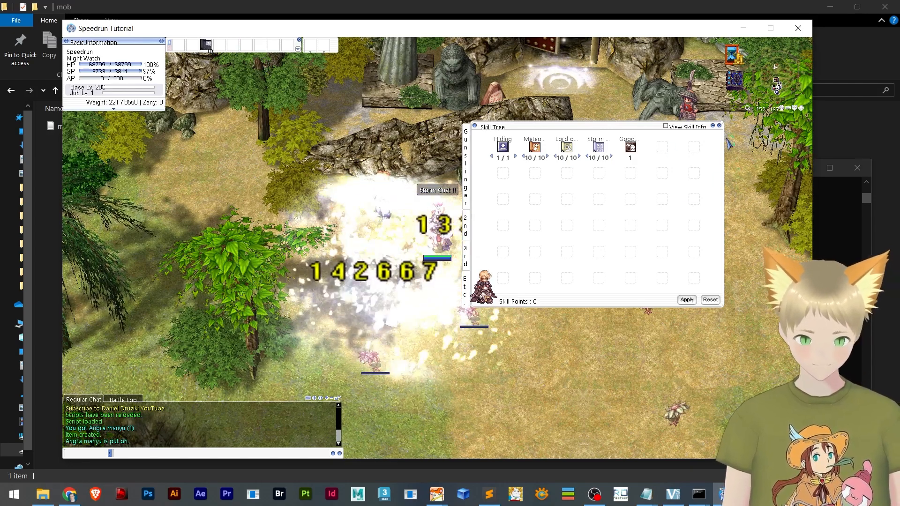
{"action": "left_click", "coordinate": [720, 126]}
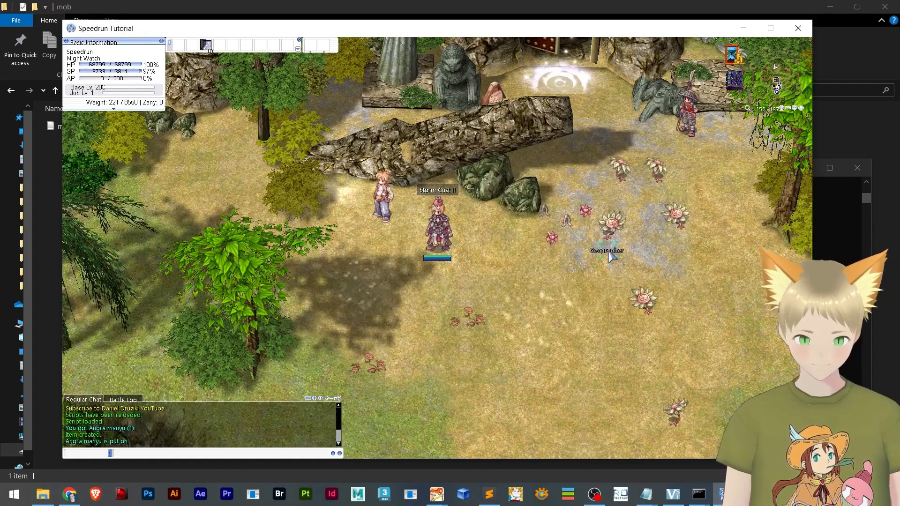
Walk closer to the Geographers on the stone patch and cast Storm Gust on the group
{"action": "left_click", "coordinate": [548, 303]}
{"action": "key", "text": "F3"}
{"action": "key", "text": "F3"}
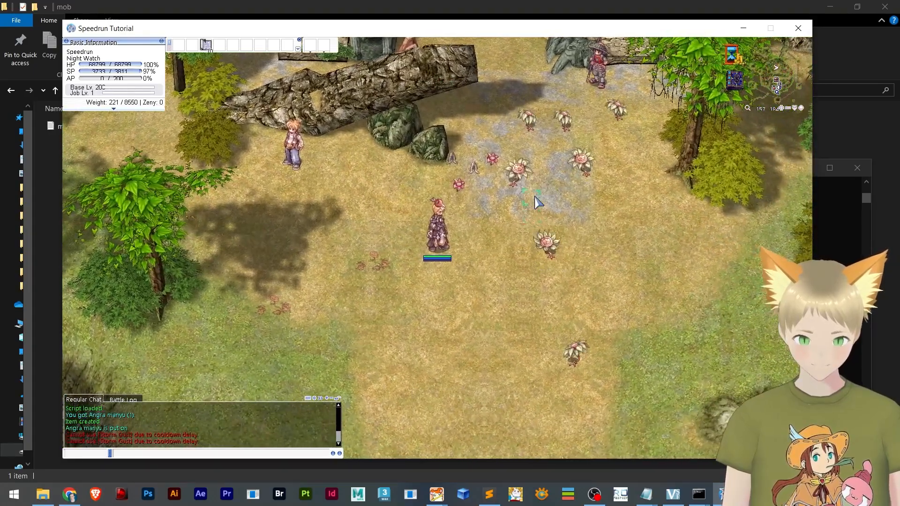
{"action": "key", "text": "F3"}
{"action": "left_click", "coordinate": [566, 213]}
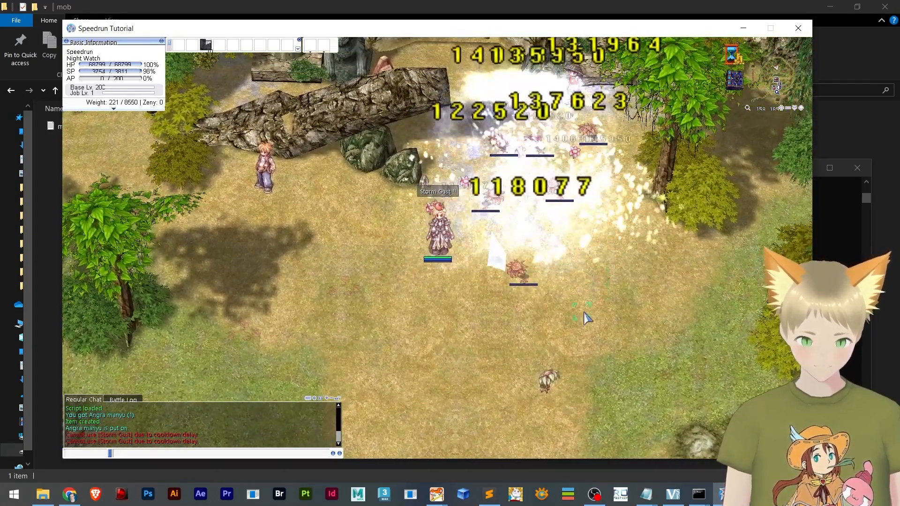
Approach the remaining Geographer on the dirt path and kill it with Storm Gust
{"action": "left_click", "coordinate": [584, 308]}
{"action": "key", "text": "F3"}
{"action": "left_click", "coordinate": [536, 323]}
{"action": "key", "text": "F3"}
{"action": "left_click", "coordinate": [418, 313]}
{"action": "key", "text": "F3"}
{"action": "left_click", "coordinate": [365, 310]}
{"action": "key", "text": "F3"}
{"action": "left_click", "coordinate": [365, 308]}
{"action": "key", "text": "F3"}
{"action": "left_click", "coordinate": [370, 318]}
{"action": "left_click", "coordinate": [397, 315]}
{"action": "left_click", "coordinate": [347, 236]}
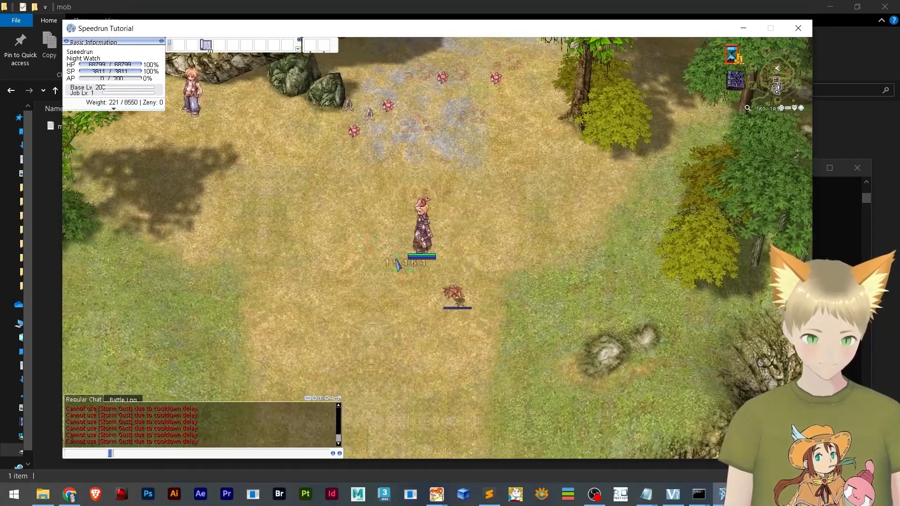
{"action": "key", "text": "F3"}
{"action": "left_click", "coordinate": [433, 262]}
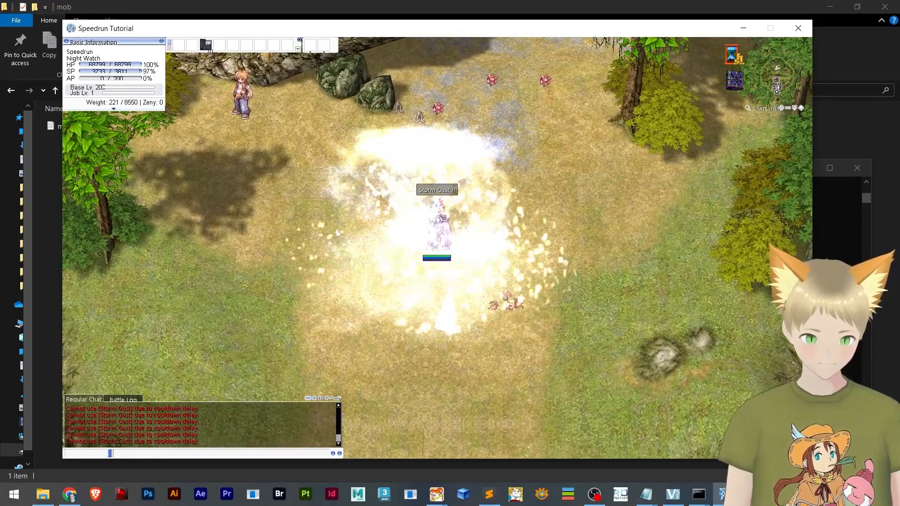
{"action": "left_click", "coordinate": [650, 496]}
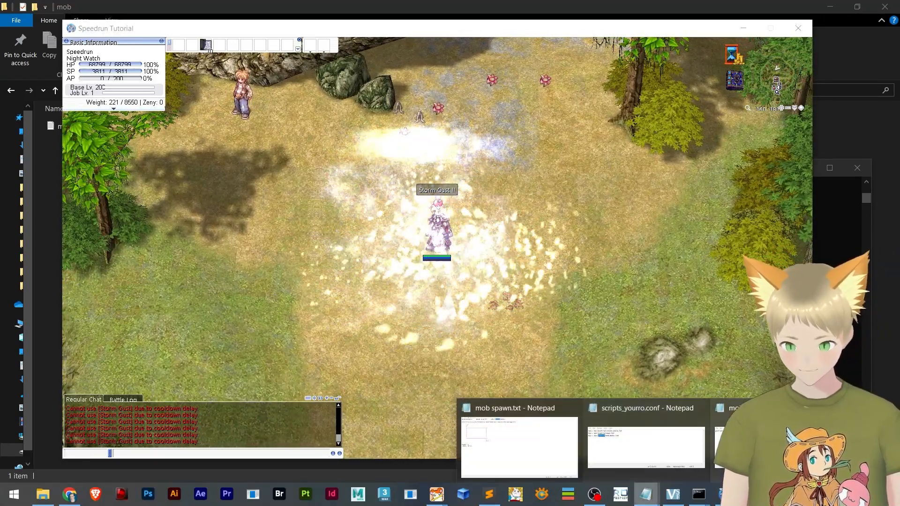
{"action": "left_click", "coordinate": [647, 457]}
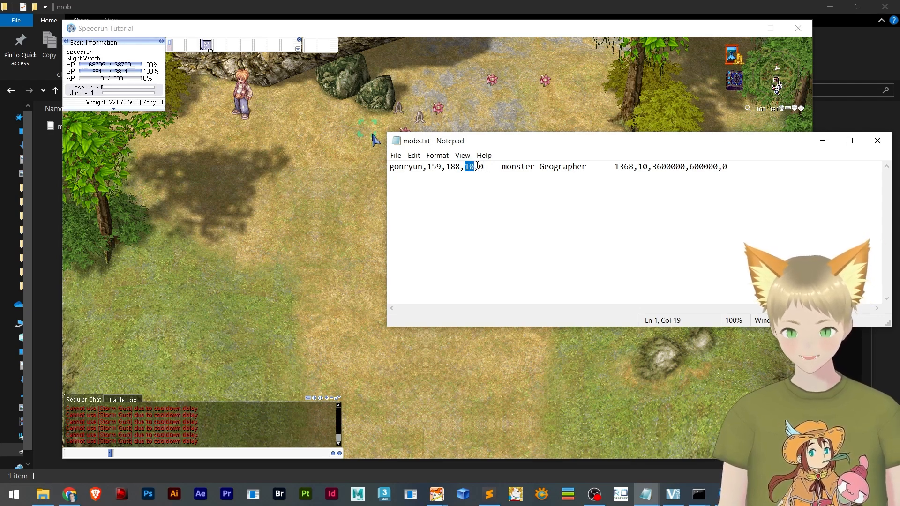
{"action": "left_click", "coordinate": [328, 208]}
{"action": "key", "text": "alt+Tab"}
{"action": "key", "text": "Tab"}
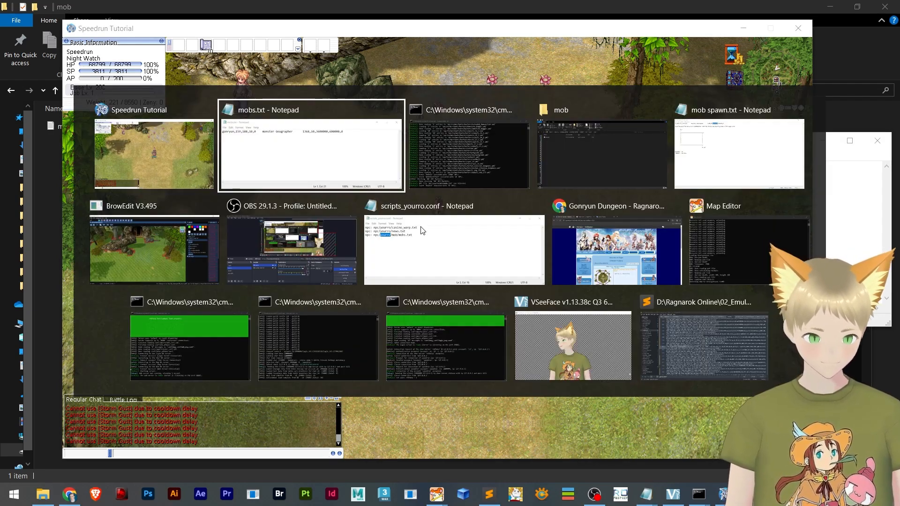
{"action": "left_click", "coordinate": [289, 174]}
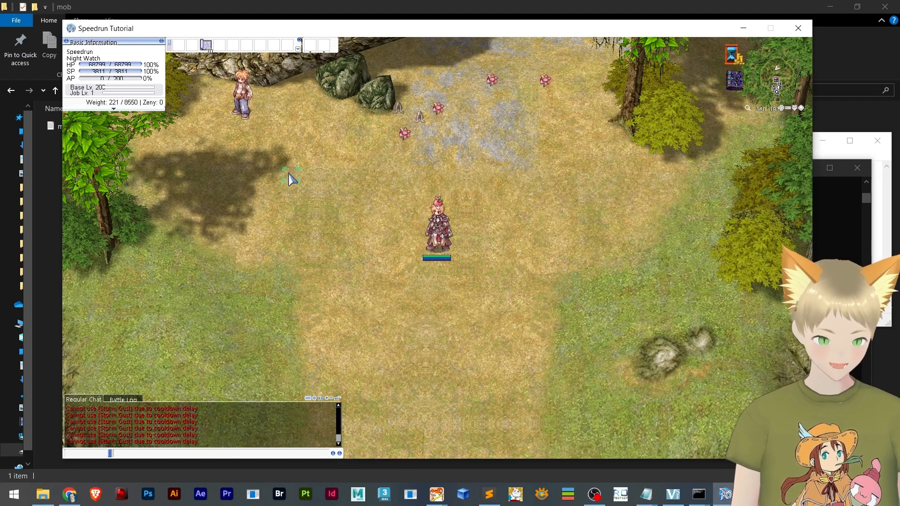
{"action": "key", "text": "Up"}
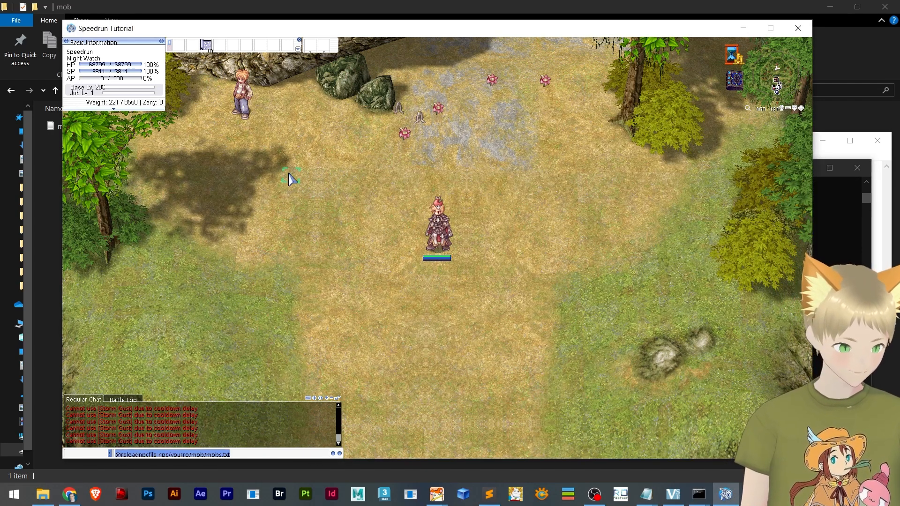
{"action": "key", "text": "Return"}
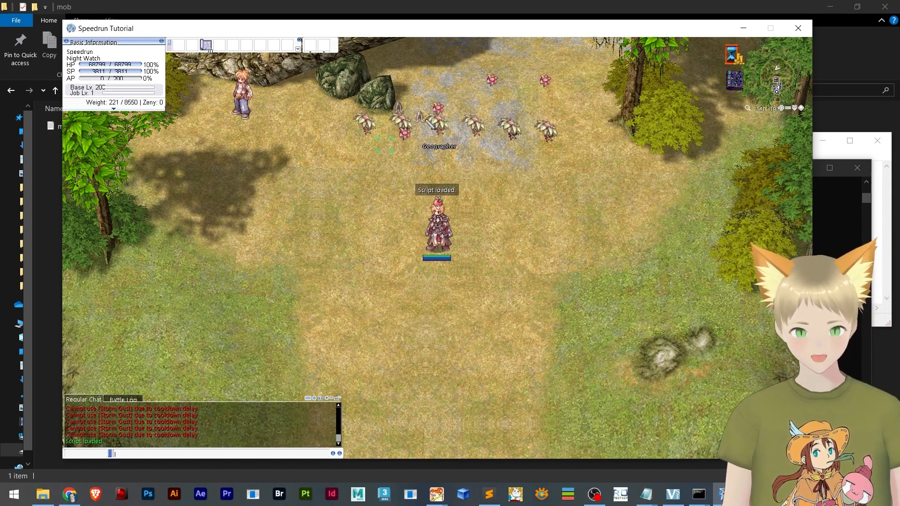
Change the Geographer spawn range after the coordinates to 0,10 in mobs.txt and save the file
{"action": "key", "text": "alt+Tab"}
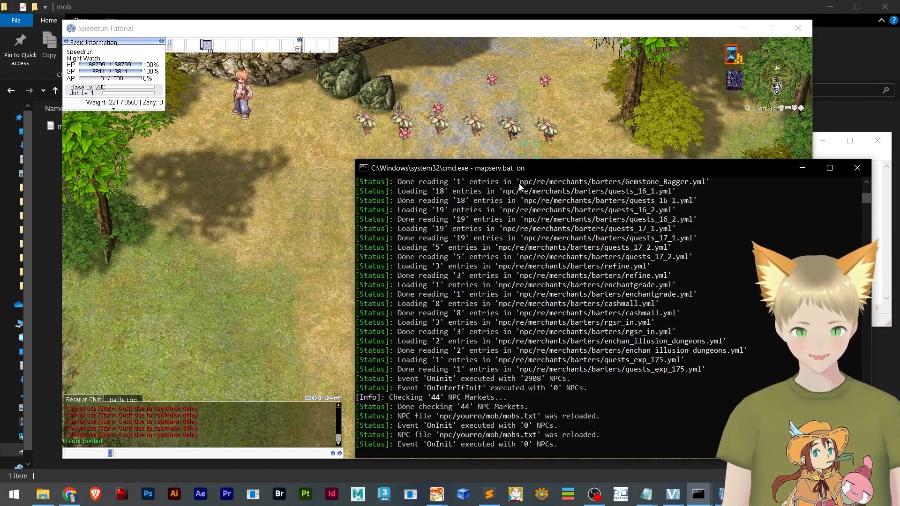
{"action": "key", "text": "alt+Tab"}
{"action": "left_click", "coordinate": [462, 171]}
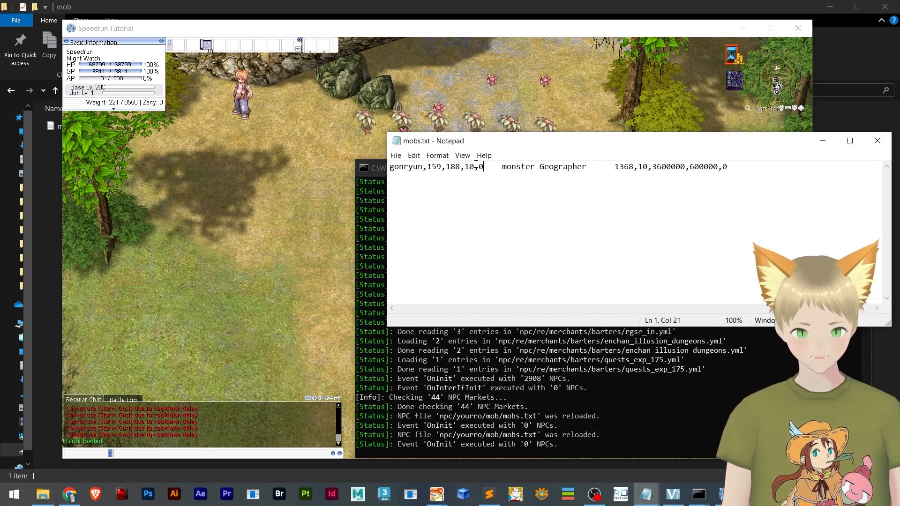
{"action": "key", "text": "BackSpace"}
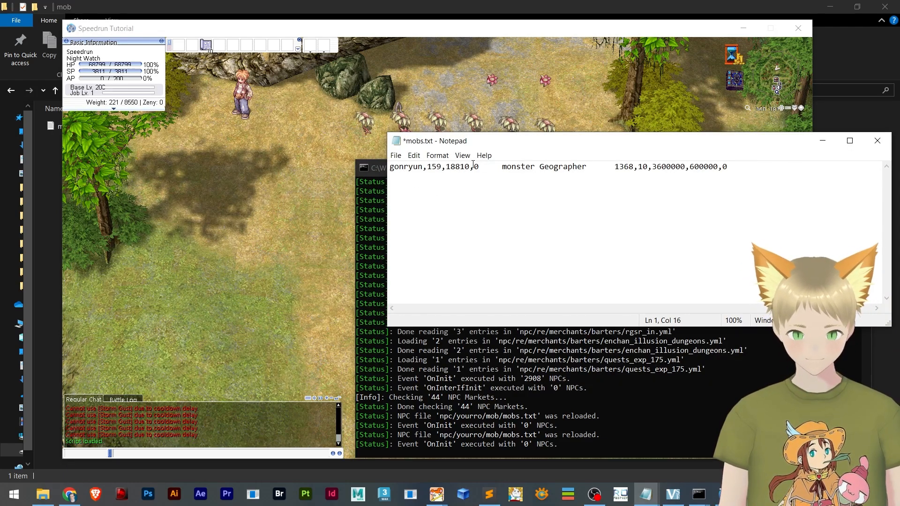
{"action": "key", "text": "Delete"}
{"action": "type", "text": ","}
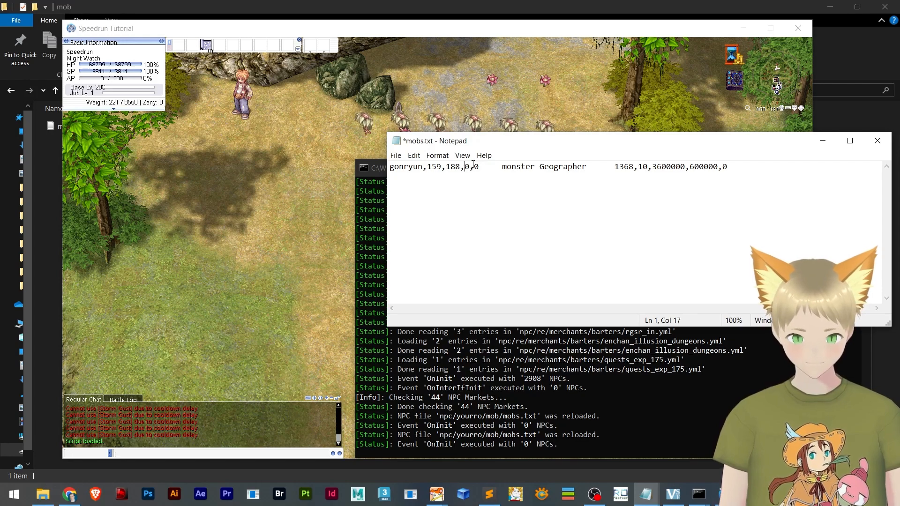
{"action": "type", "text": "1"}
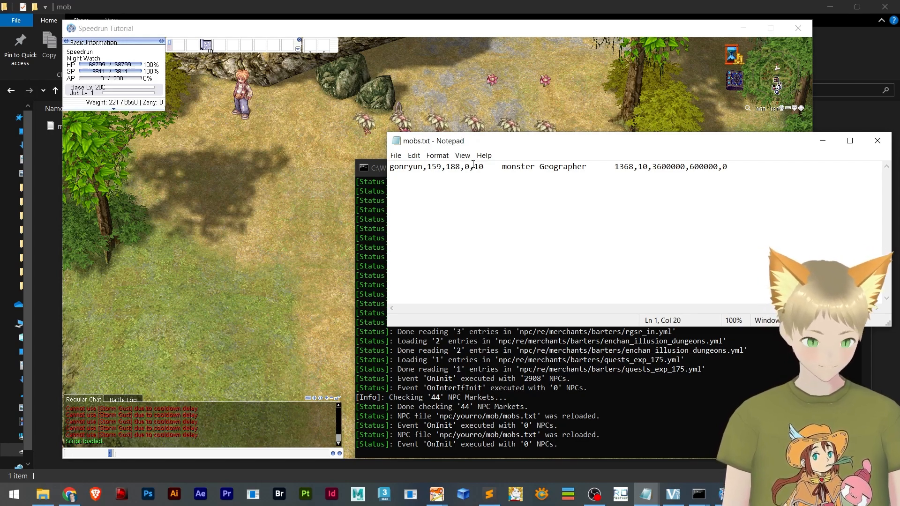
{"action": "left_click", "coordinate": [317, 231]}
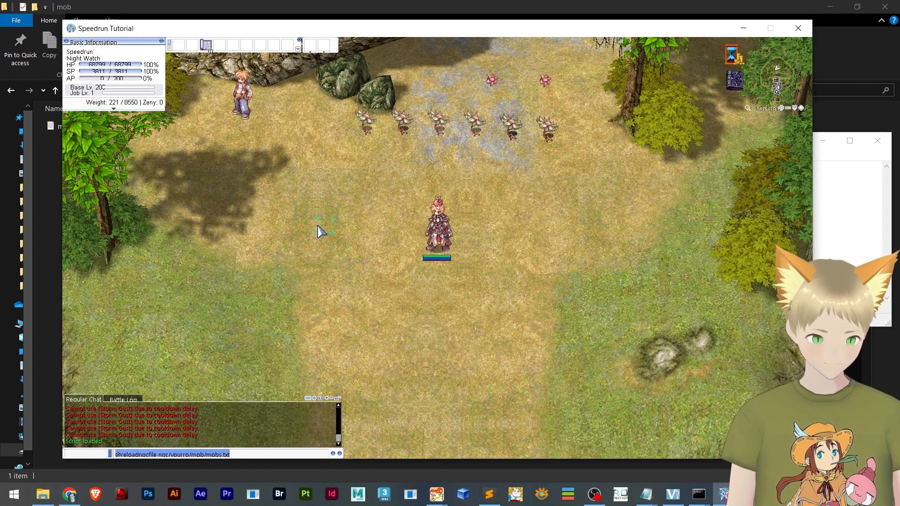
{"action": "key", "text": "Up"}
{"action": "key", "text": "Return"}
Walk around the spawned Geographers to examine how they are spread over the area
{"action": "left_click", "coordinate": [583, 231]}
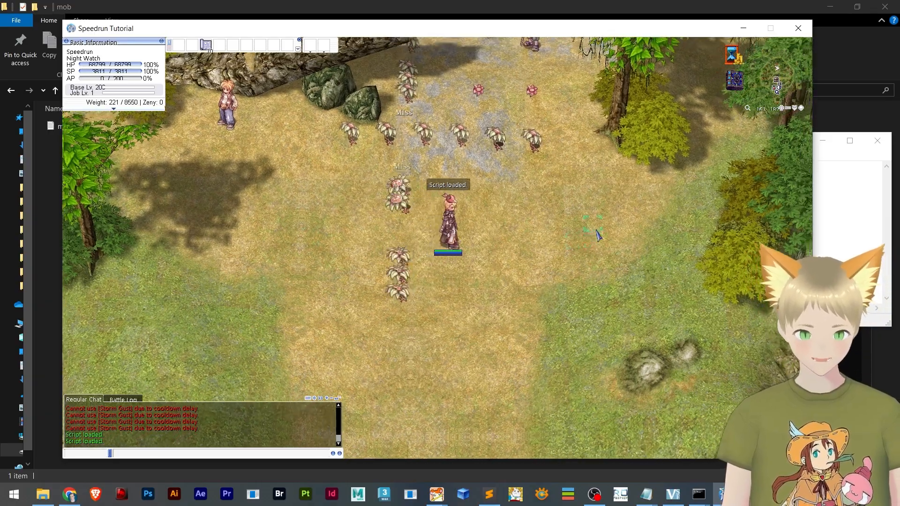
{"action": "left_click", "coordinate": [512, 177]}
{"action": "left_click", "coordinate": [482, 153]}
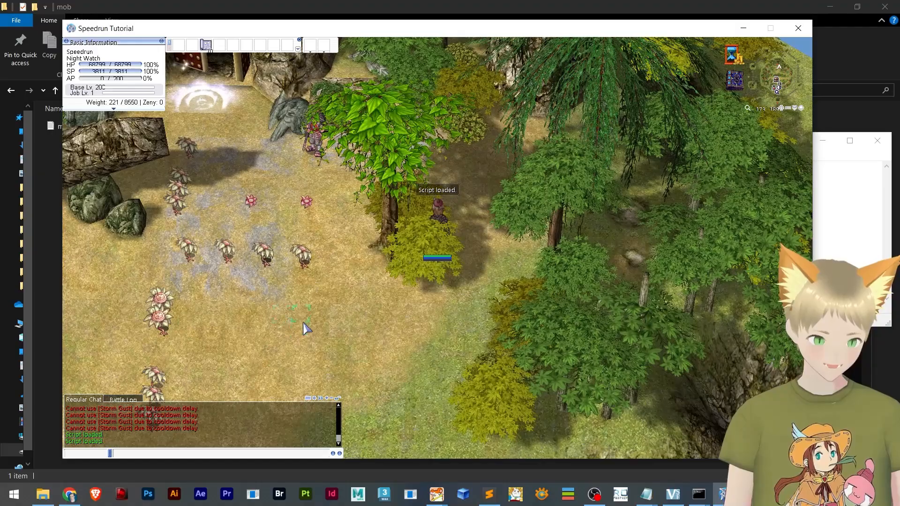
{"action": "left_click", "coordinate": [305, 328]}
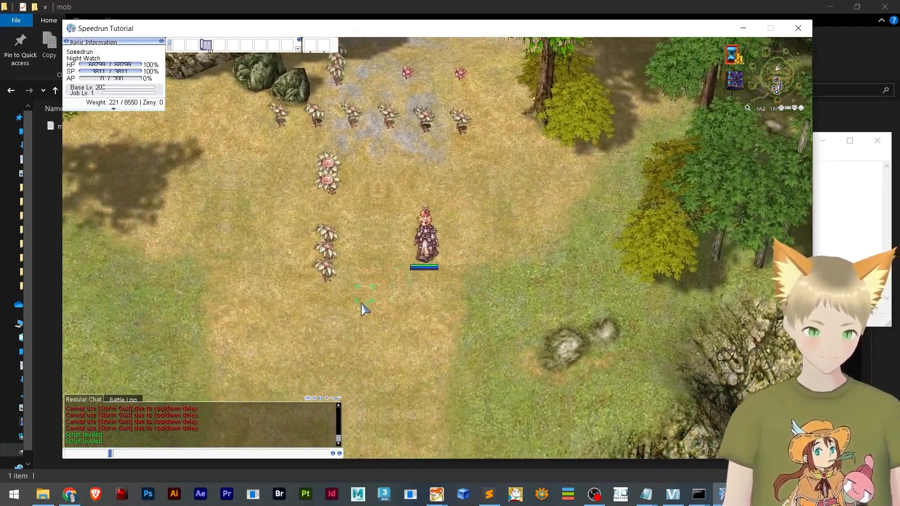
{"action": "left_click", "coordinate": [245, 277]}
{"action": "left_click", "coordinate": [331, 207]}
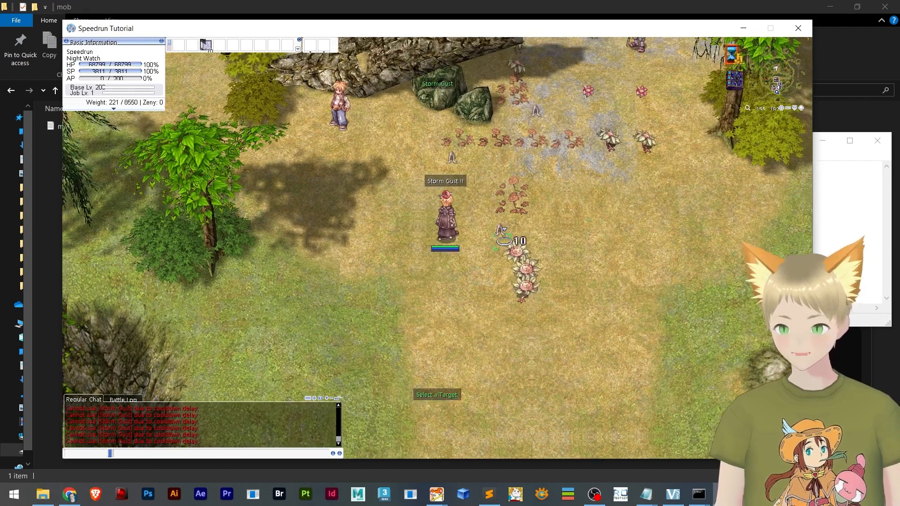
Cast Storm Gust on the Geographers standing on the dirt path and on those on the stone patch
{"action": "left_click", "coordinate": [486, 265]}
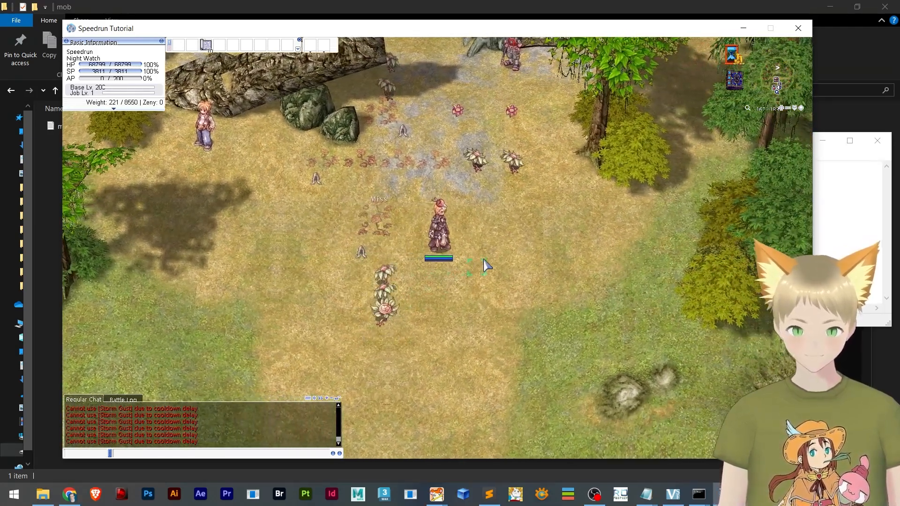
{"action": "key", "text": "F3"}
{"action": "left_click", "coordinate": [402, 280]}
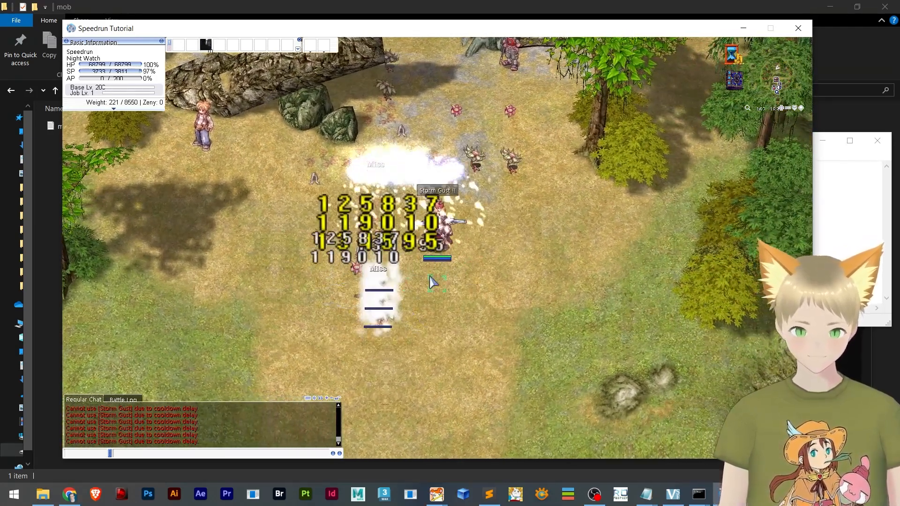
{"action": "key", "text": "F3"}
{"action": "left_click", "coordinate": [386, 112]}
{"action": "key", "text": "F3"}
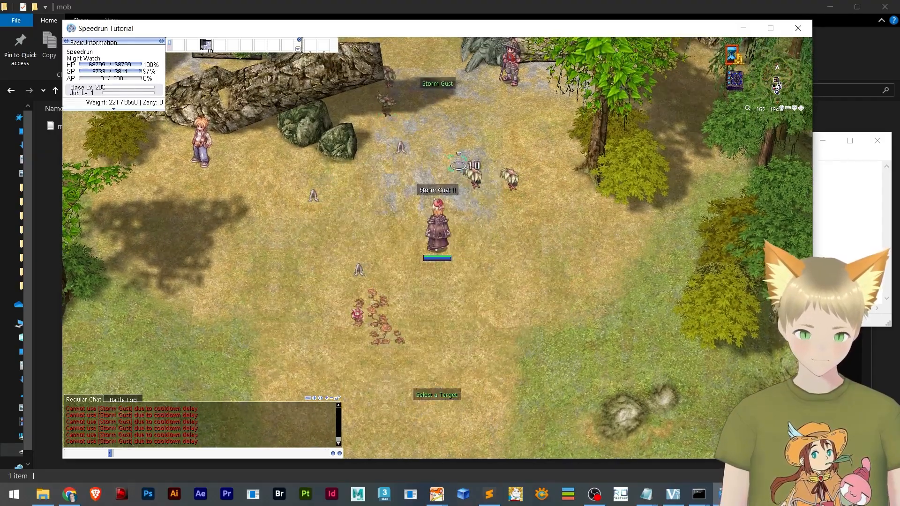
{"action": "left_click", "coordinate": [446, 106]}
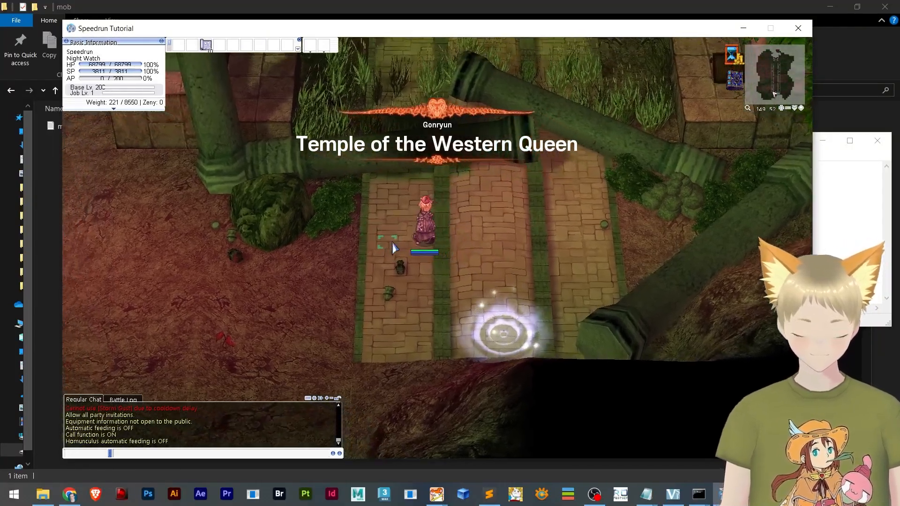
Walk away from the warp portal in the Temple of the Western Queen and cast Storm Gust on the approaching monsters
{"action": "left_click", "coordinate": [394, 248]}
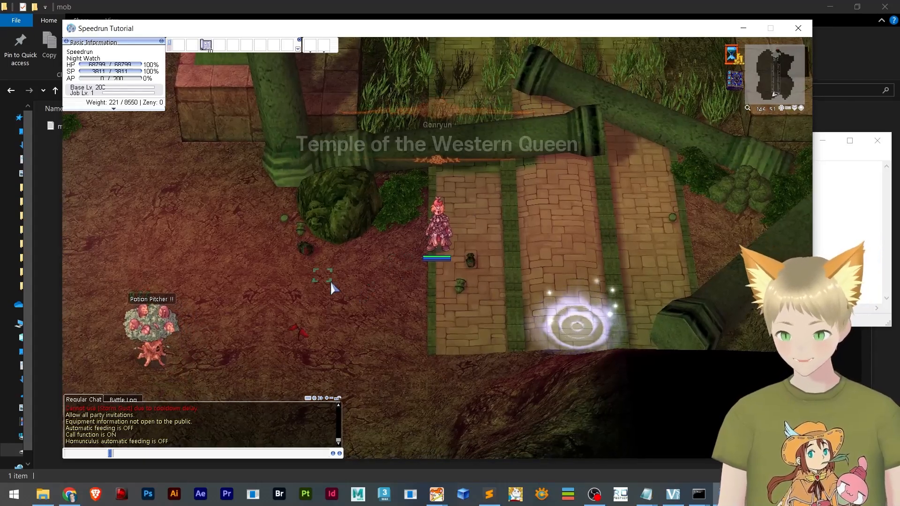
{"action": "left_click", "coordinate": [339, 289]}
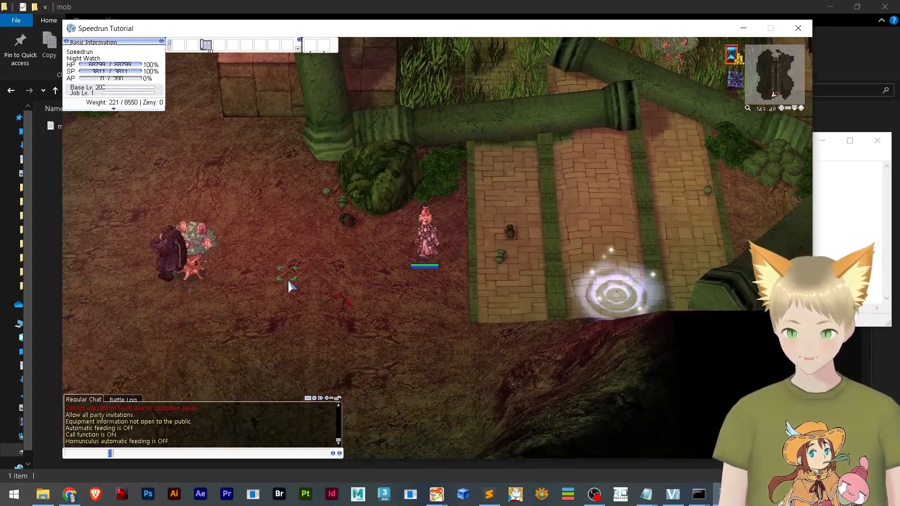
{"action": "key", "text": "F3"}
{"action": "left_click", "coordinate": [288, 281]}
{"action": "left_click", "coordinate": [377, 266]}
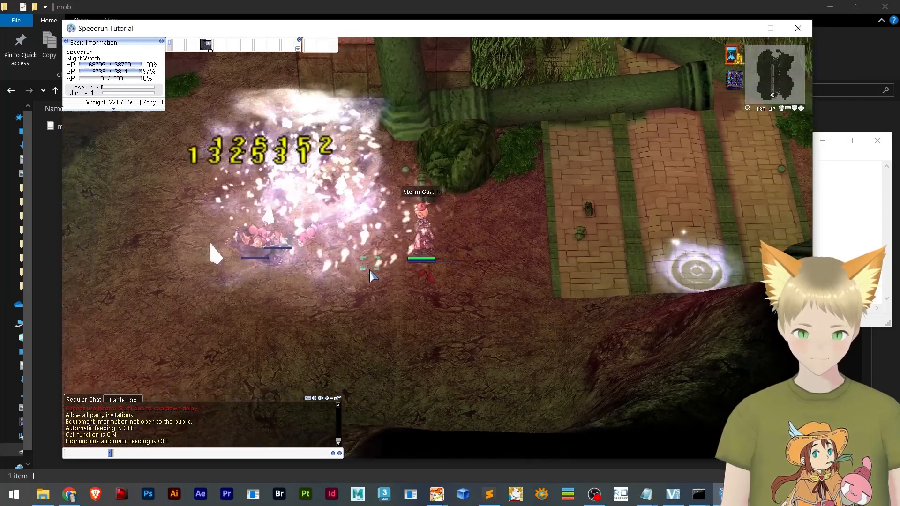
Move further into the dungeon and cast Storm Gust on the second pair of monsters
{"action": "left_click", "coordinate": [413, 312]}
{"action": "left_click", "coordinate": [370, 290]}
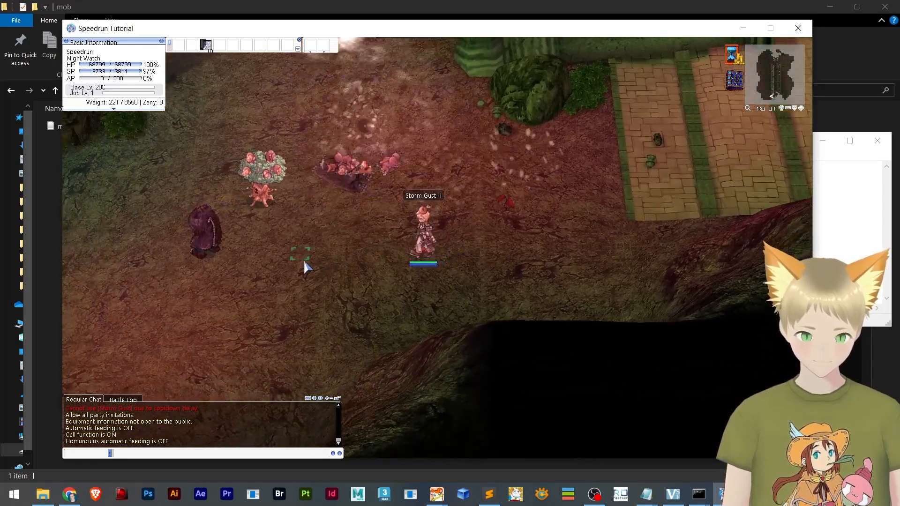
{"action": "key", "text": "F3"}
{"action": "key", "text": "F3"}
{"action": "key", "text": "F3"}
{"action": "key", "text": "F3"}
{"action": "key", "text": "F3"}
{"action": "left_click", "coordinate": [315, 238]}
Query the character's map position, and duplicate the spawn line in mobs.txt as gon_dun01,139,47,0,0 with an amount of 1
{"action": "left_click", "coordinate": [555, 174]}
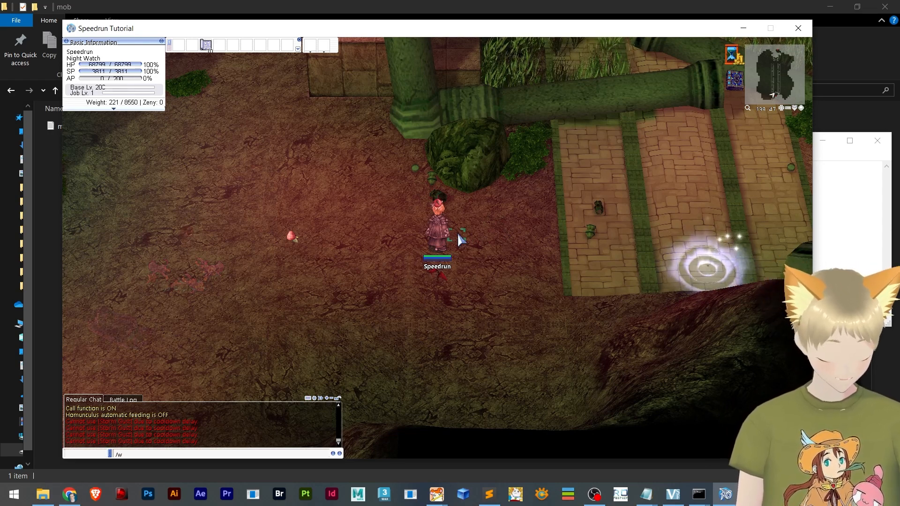
{"action": "key", "text": "Return"}
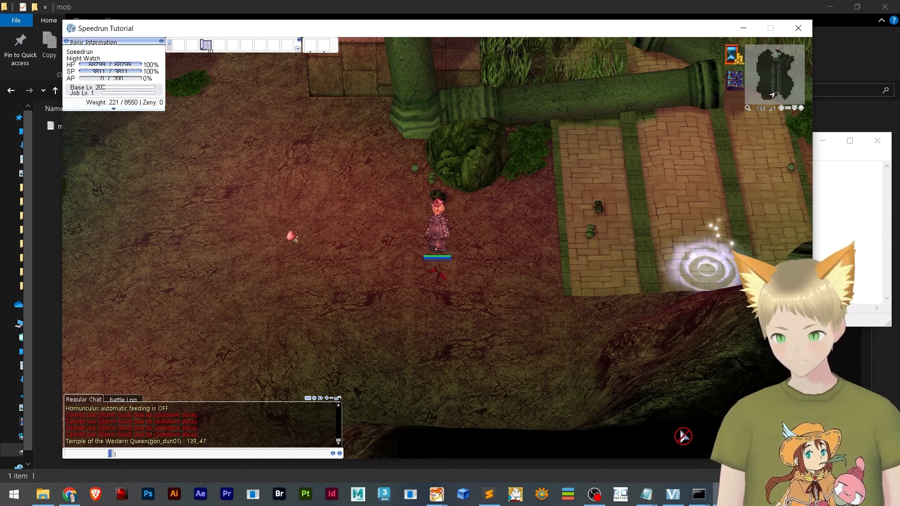
{"action": "left_click", "coordinate": [851, 240]}
{"action": "left_click_drag", "start_coordinate": [728, 167], "coordinate": [372, 181]}
{"action": "key", "text": "ctrl+c"}
{"action": "key", "text": "End"}
{"action": "key", "text": "Return"}
{"action": "key", "text": "ctrl+v"}
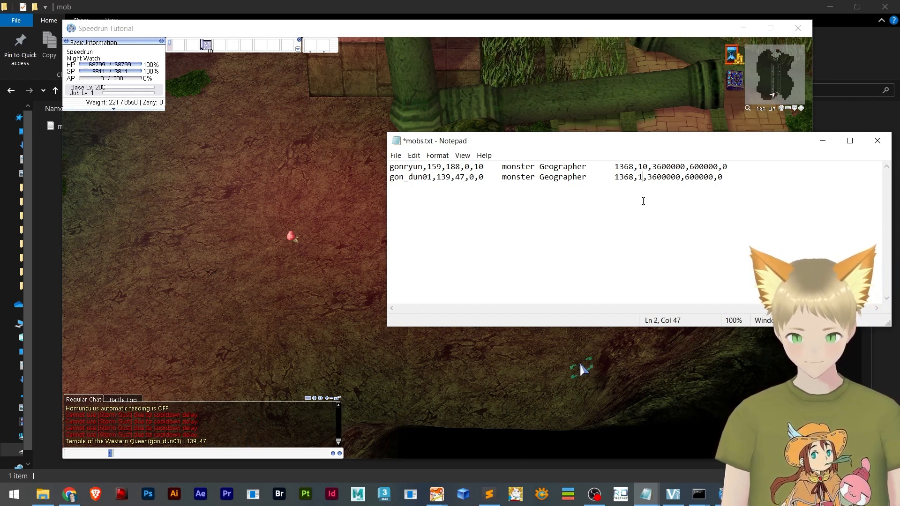
Change the gon_dun01 line's monster name to Eddga and its ID to 1115, looked up in mob_db.txt
{"action": "left_click_drag", "start_coordinate": [586, 178], "coordinate": [525, 184]}
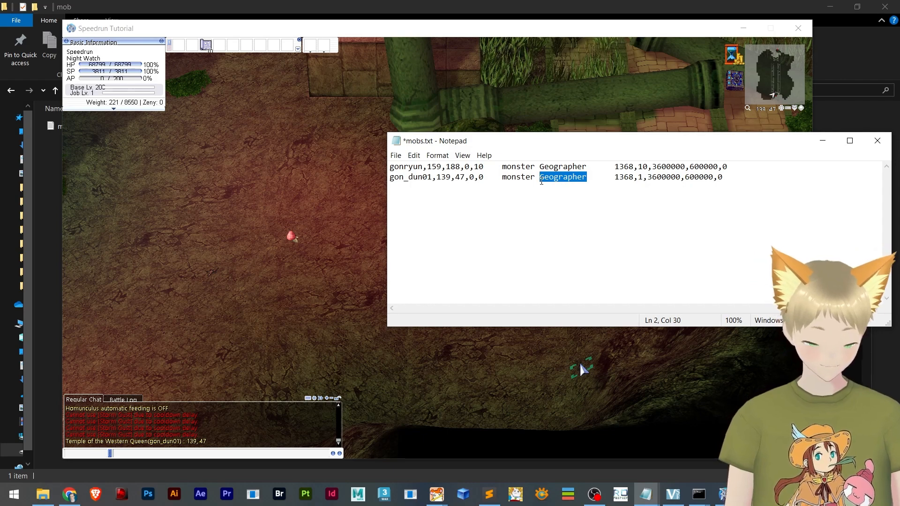
{"action": "type", "text": "Edd"}
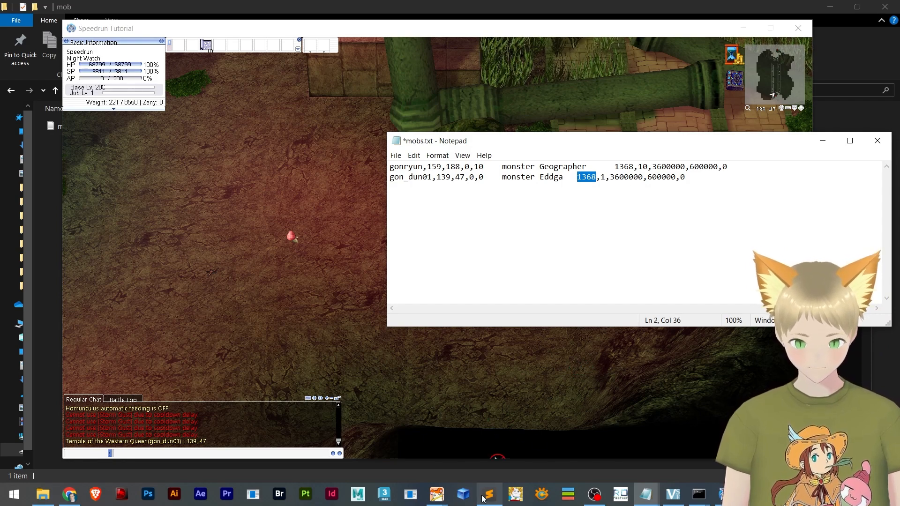
{"action": "left_click", "coordinate": [488, 457]}
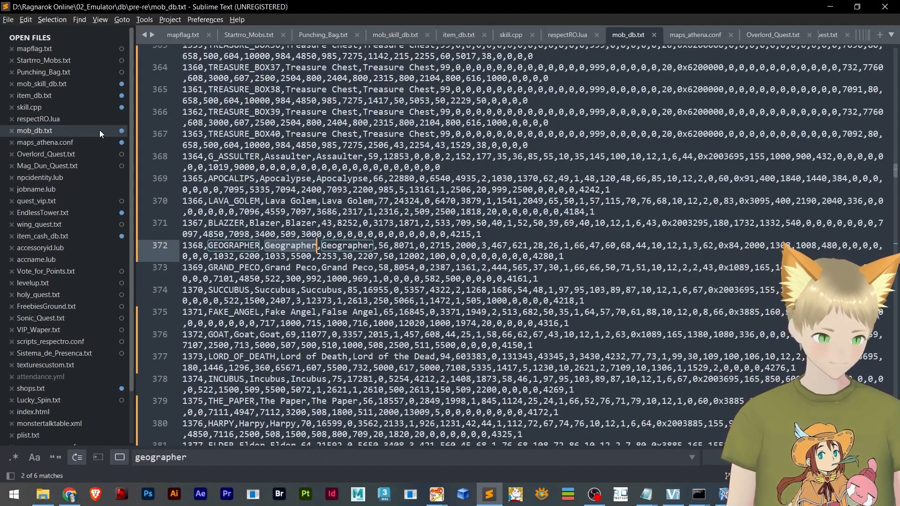
{"action": "left_click", "coordinate": [193, 458]}
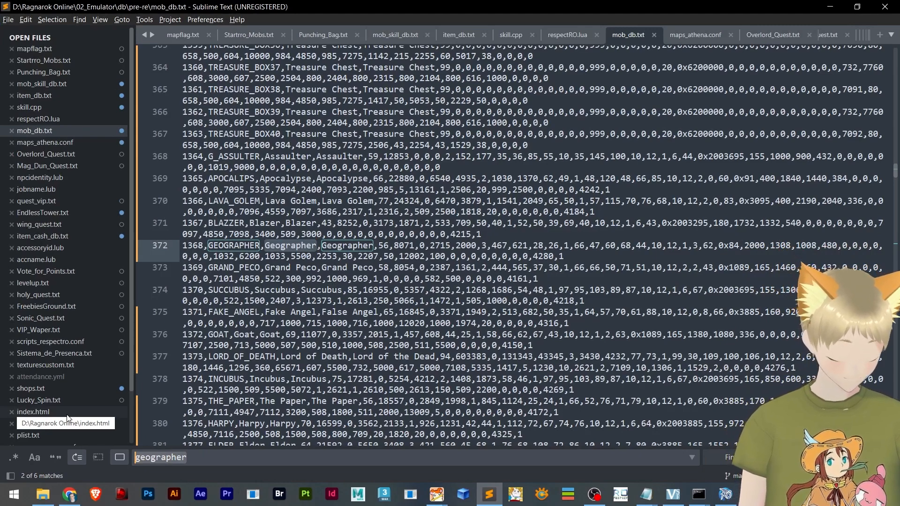
{"action": "type", "text": "eddga"}
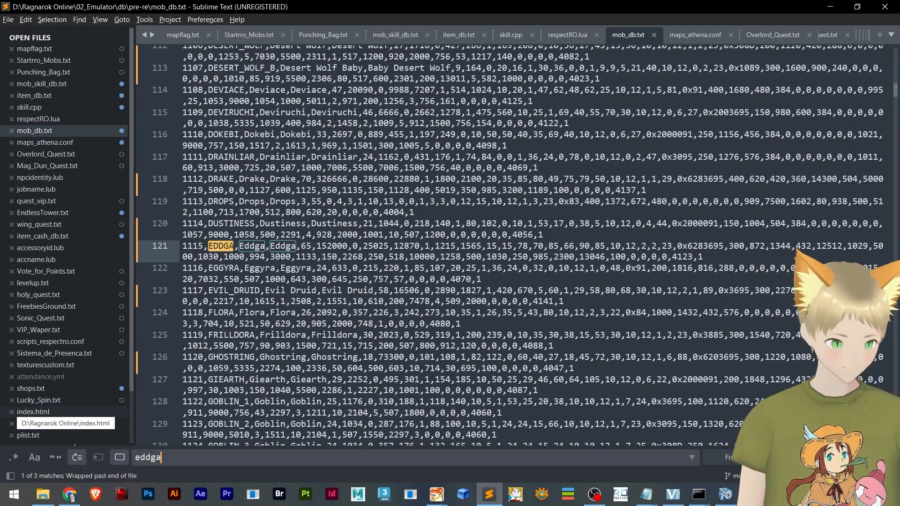
{"action": "left_click", "coordinate": [194, 246]}
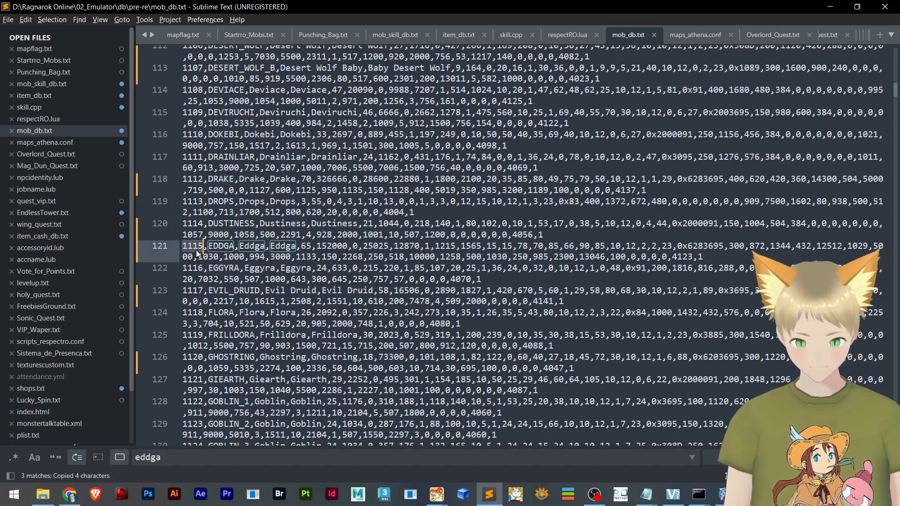
{"action": "left_click", "coordinate": [827, 7]}
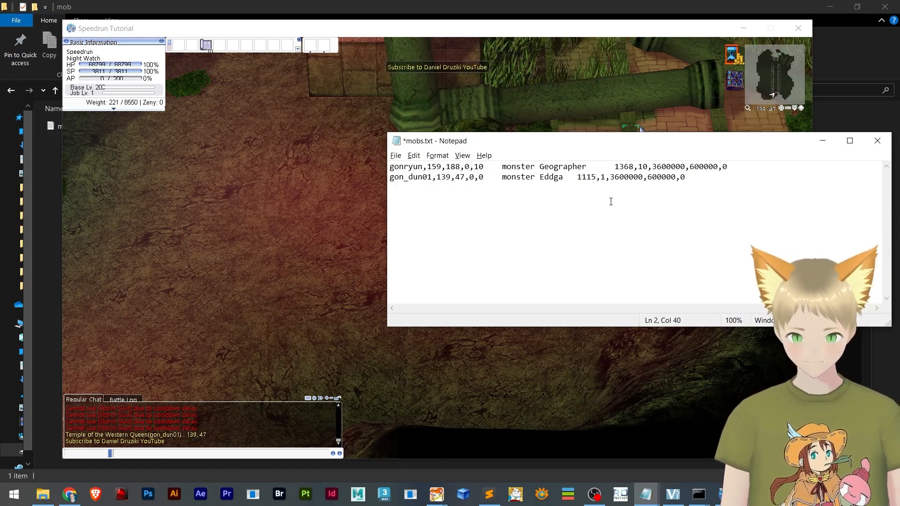
{"action": "key", "text": "alt+Tab"}
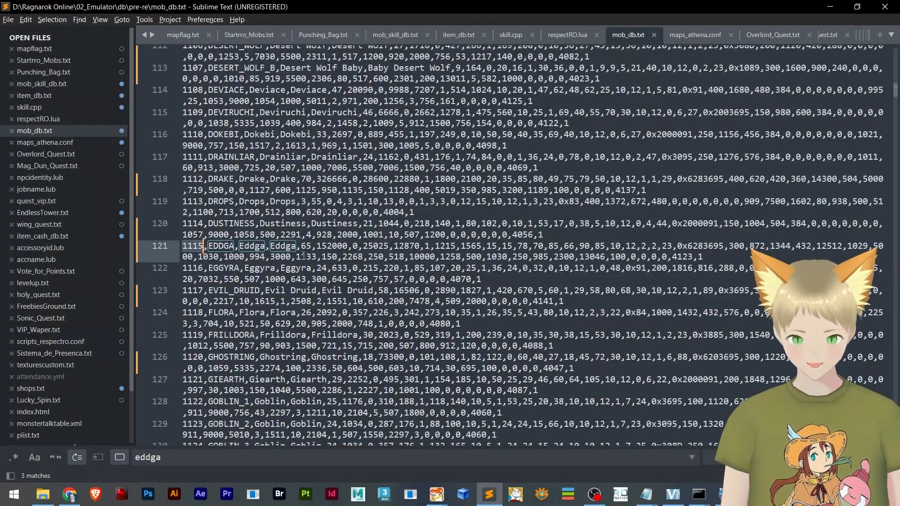
Paste the ID 1115 into the gon_dun01 line of mobs.txt and change that line's spawn type to boss_monster
{"action": "left_click", "coordinate": [830, 7]}
{"action": "key", "text": "ctrl+v"}
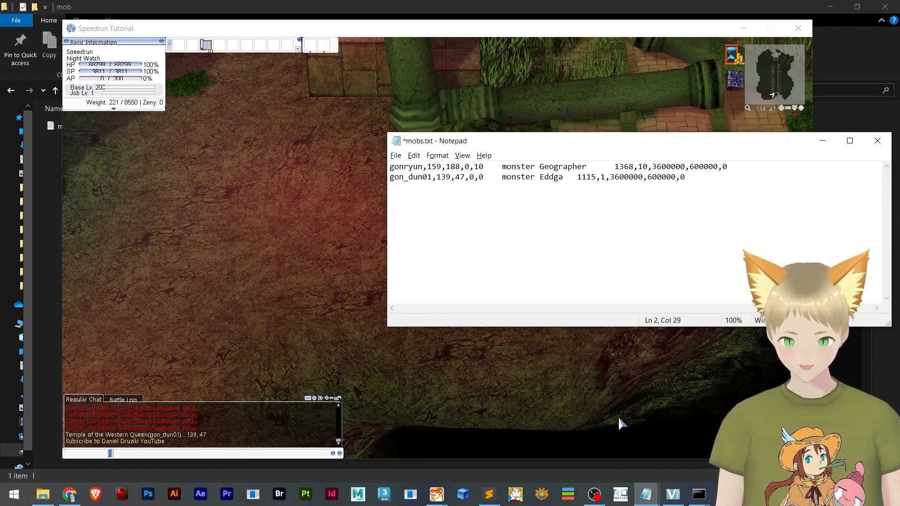
{"action": "left_click", "coordinate": [489, 489]}
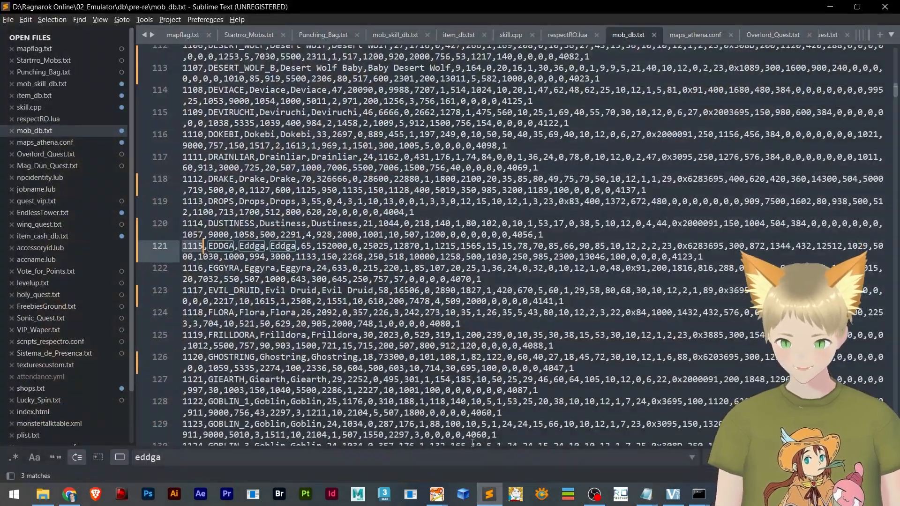
{"action": "left_click_drag", "start_coordinate": [330, 9], "coordinate": [0, 9]}
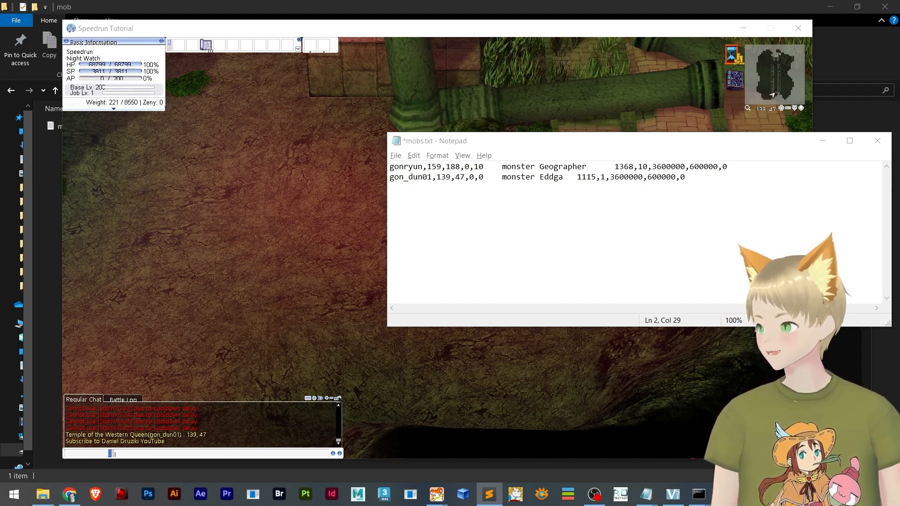
{"action": "double_click", "coordinate": [534, 176]}
{"action": "type", "text": "boss_monster"}
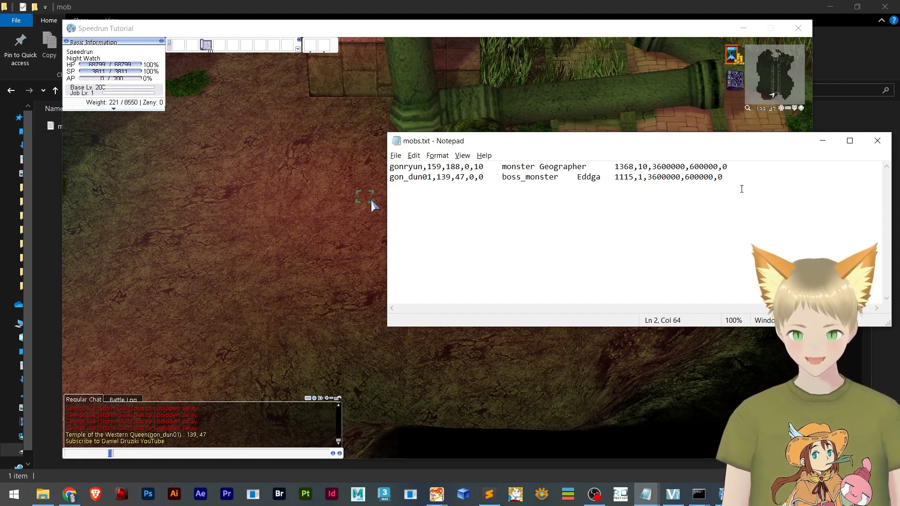
Duplicate the gon_dun01 Eddga line in mobs.txt, leaving a blank line between it and the copy
{"action": "left_click_drag", "start_coordinate": [740, 174], "coordinate": [385, 182]}
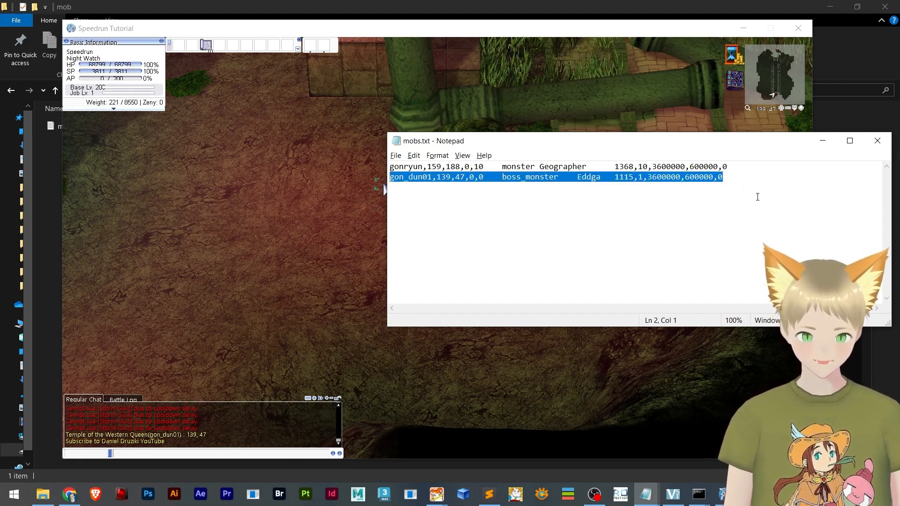
{"action": "left_click", "coordinate": [742, 185]}
{"action": "key", "text": "ctrl+v"}
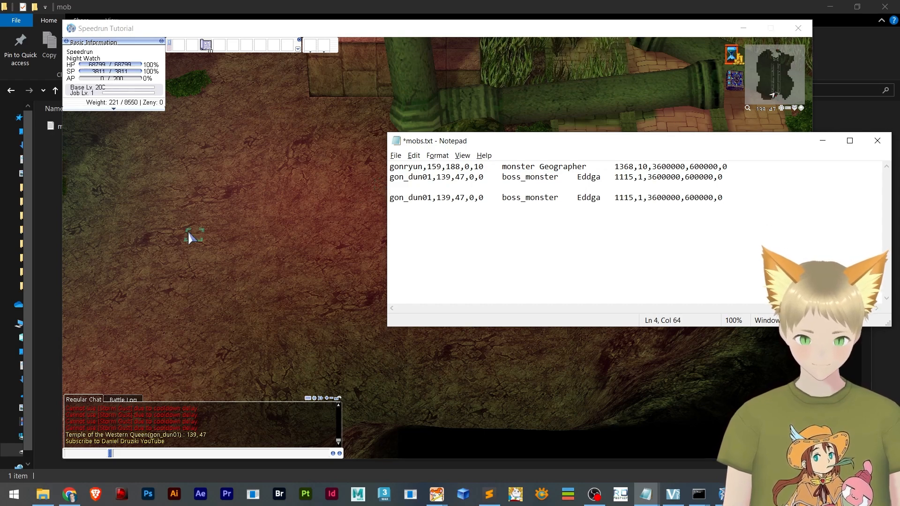
Walk the character away from the dungeon entrance and query the new map position with /where
{"action": "left_click", "coordinate": [190, 237]}
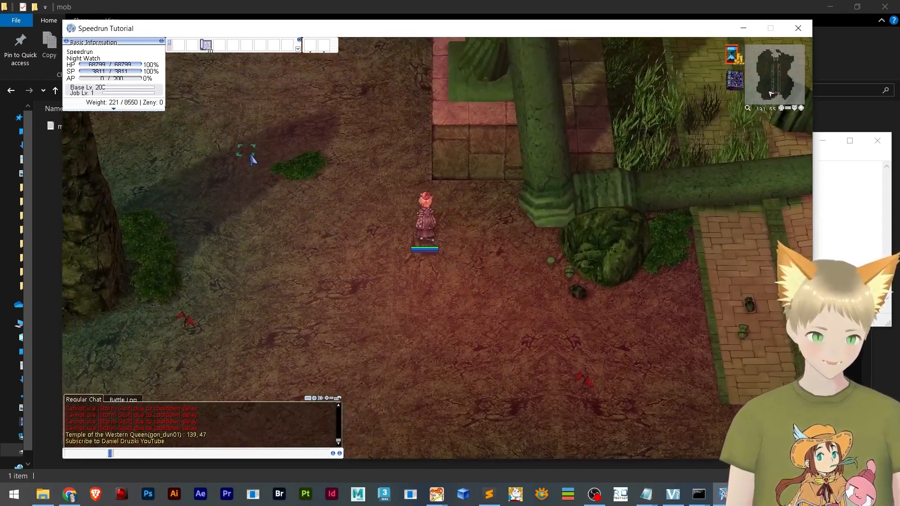
{"action": "left_click", "coordinate": [252, 159]}
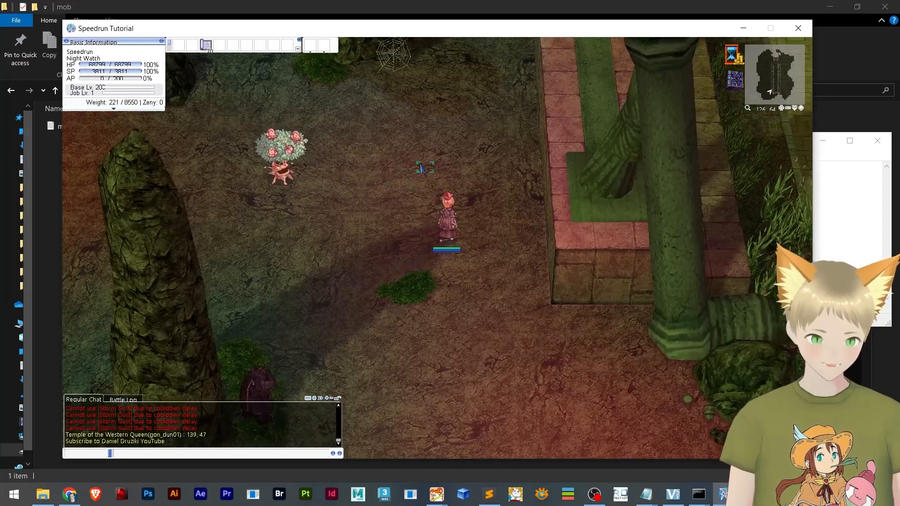
{"action": "type", "text": "/whe"}
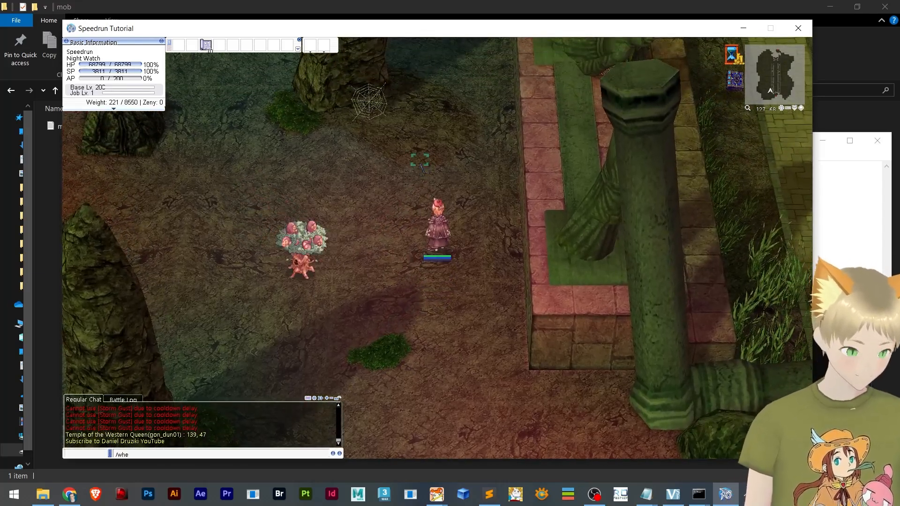
{"action": "type", "text": "re"}
{"action": "key", "text": "Return"}
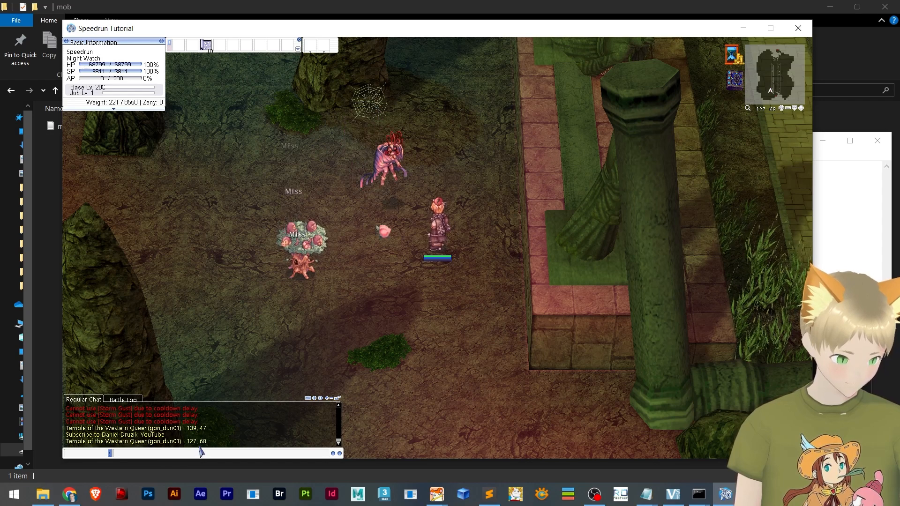
Set the coordinates of the second gon_dun01 Eddga line in mobs.txt to 127,68
{"action": "key", "text": "alt+Tab"}
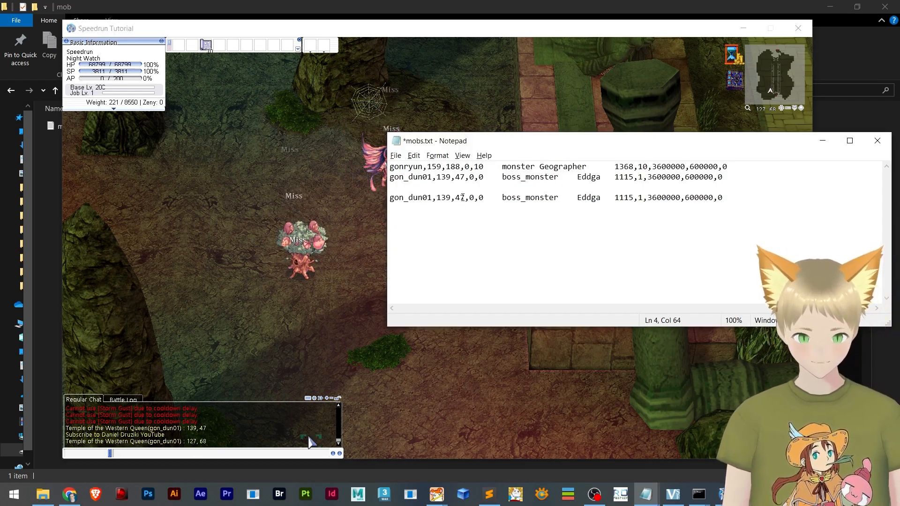
{"action": "left_click", "coordinate": [475, 197]}
{"action": "key", "text": "Left"}
{"action": "key", "text": "Left"}
{"action": "key", "text": "Left"}
{"action": "key", "text": "Left"}
{"action": "key", "text": "Left"}
{"action": "key", "text": "BackSpace"}
{"action": "type", "text": "2"}
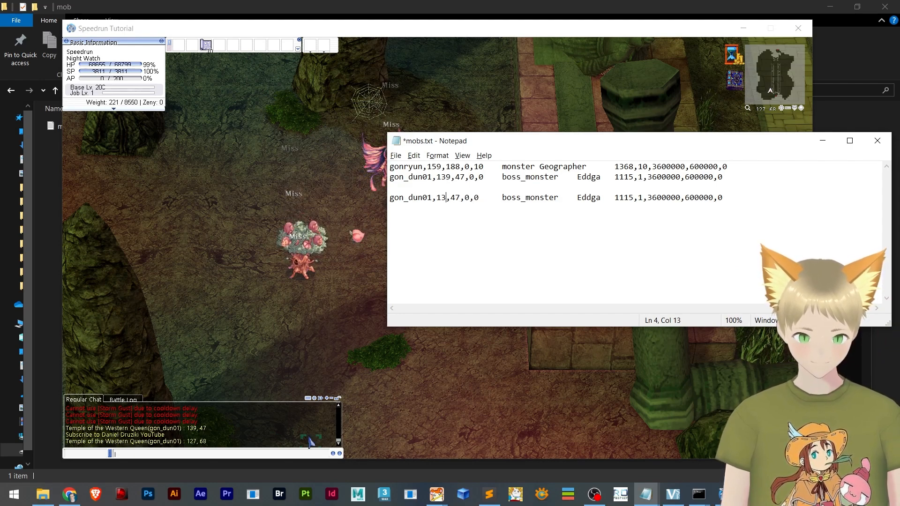
{"action": "key", "text": "BackSpace"}
{"action": "key", "text": "BackSpace"}
{"action": "type", "text": "27"}
{"action": "key", "text": "Right"}
{"action": "key", "text": "Right"}
{"action": "key", "text": "Delete"}
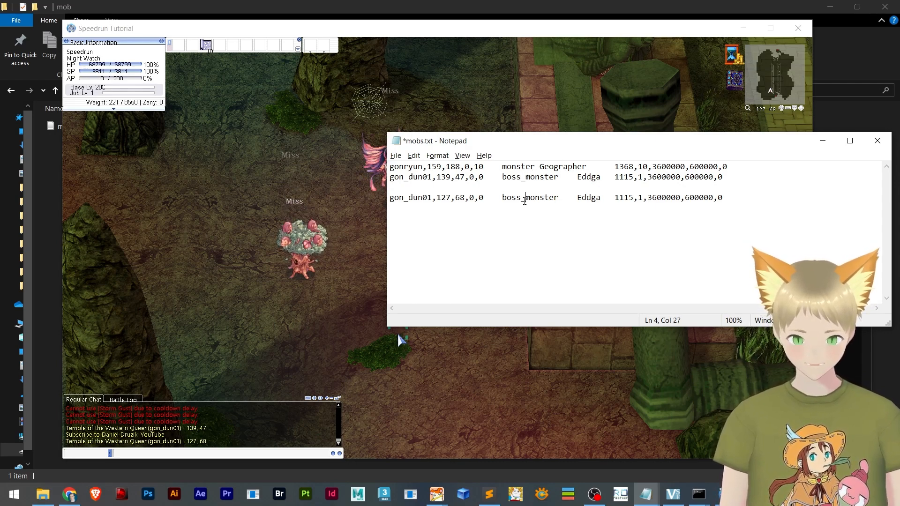
Change the spawn type of the 127,68 Eddga line to monster by removing the boss_ prefix
{"action": "left_click_drag", "start_coordinate": [524, 201], "coordinate": [502, 201]}
{"action": "type", "text": "b"}
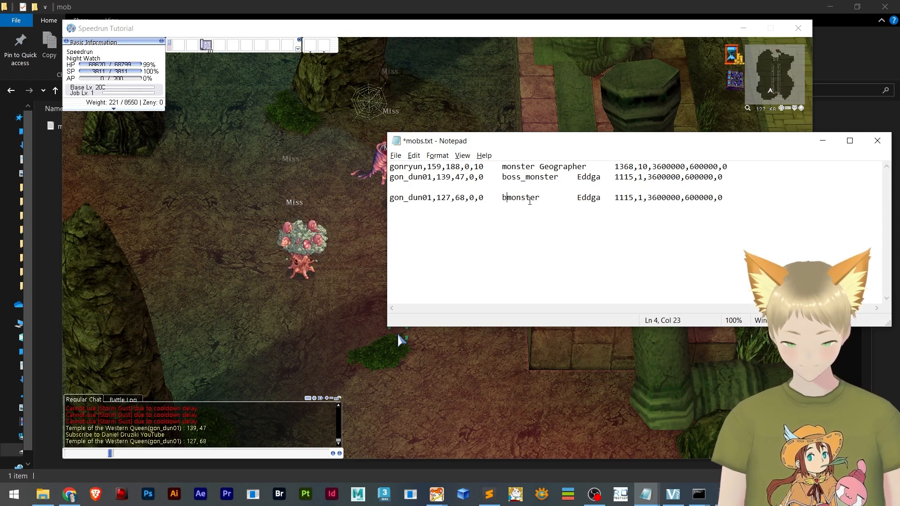
{"action": "key", "text": "BackSpace"}
{"action": "key", "text": "alt+Tab"}
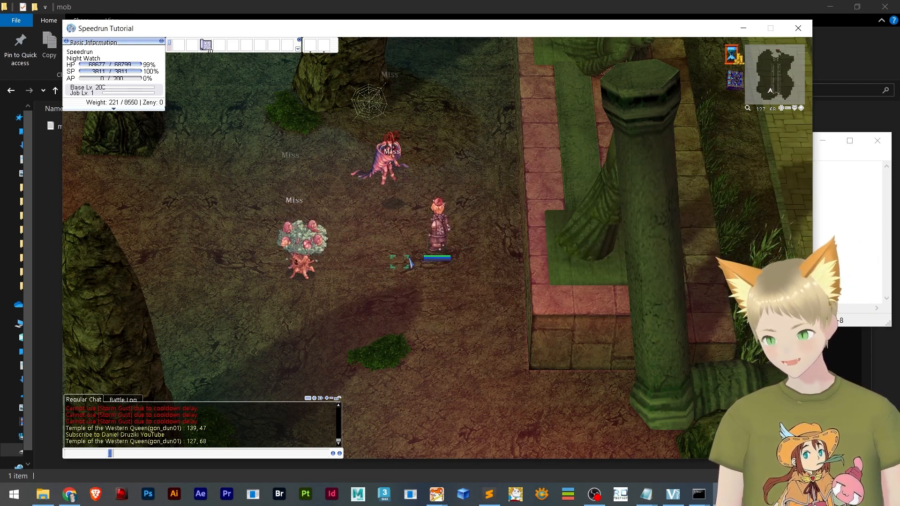
{"action": "type", "text": "@"}
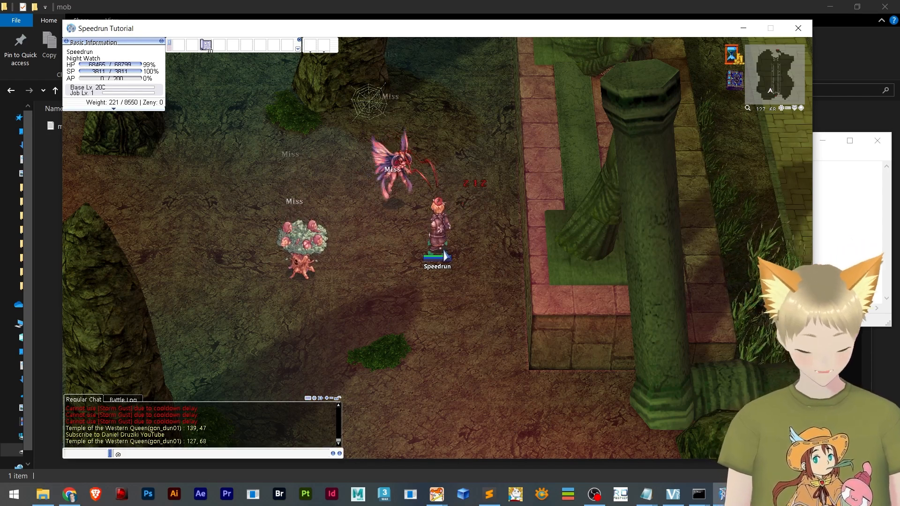
{"action": "type", "text": "hide"}
{"action": "key", "text": "Return"}
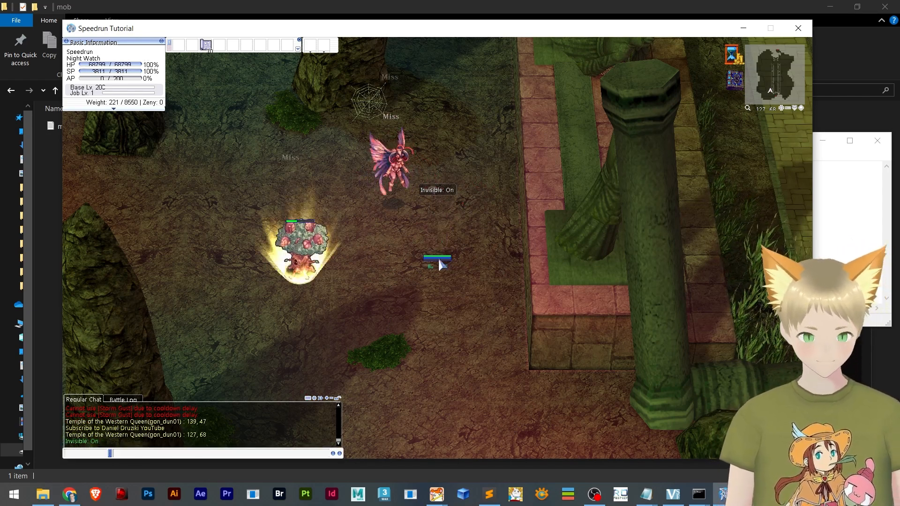
{"action": "left_click_drag", "start_coordinate": [428, 319], "coordinate": [535, 289]}
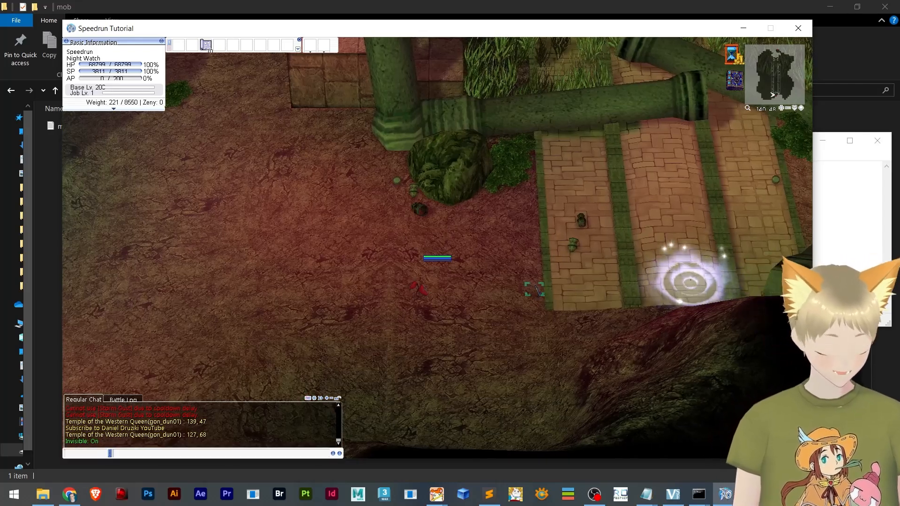
{"action": "key", "text": "Up"}
{"action": "key", "text": "Up"}
{"action": "key", "text": "Up"}
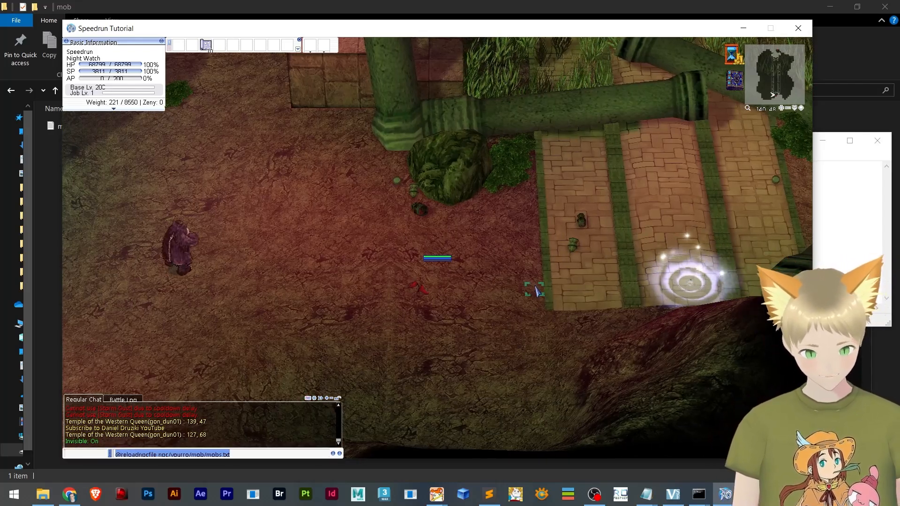
{"action": "key", "text": "Return"}
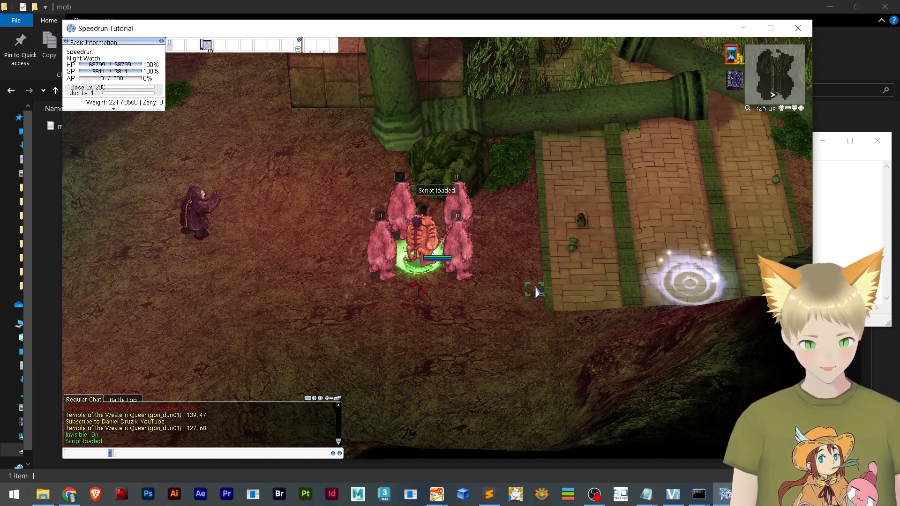
{"action": "type", "text": "@"}
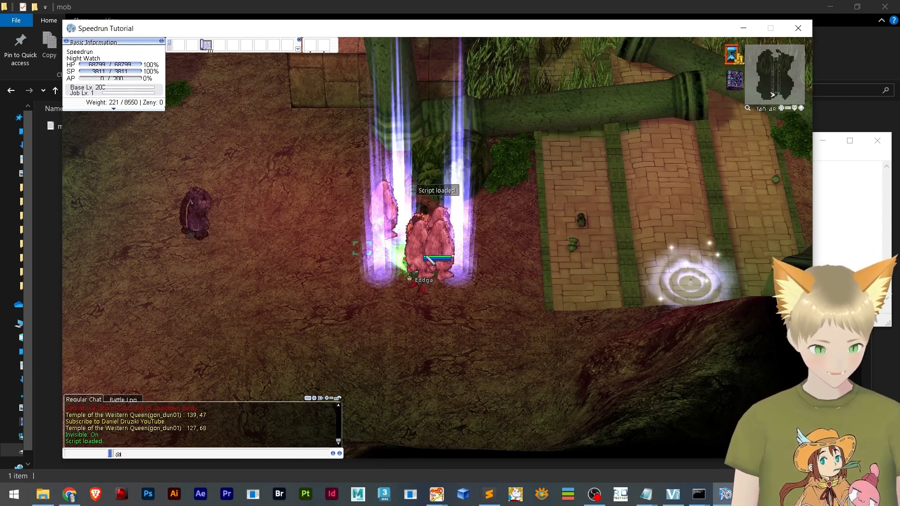
{"action": "type", "text": "hide"}
{"action": "key", "text": "Return"}
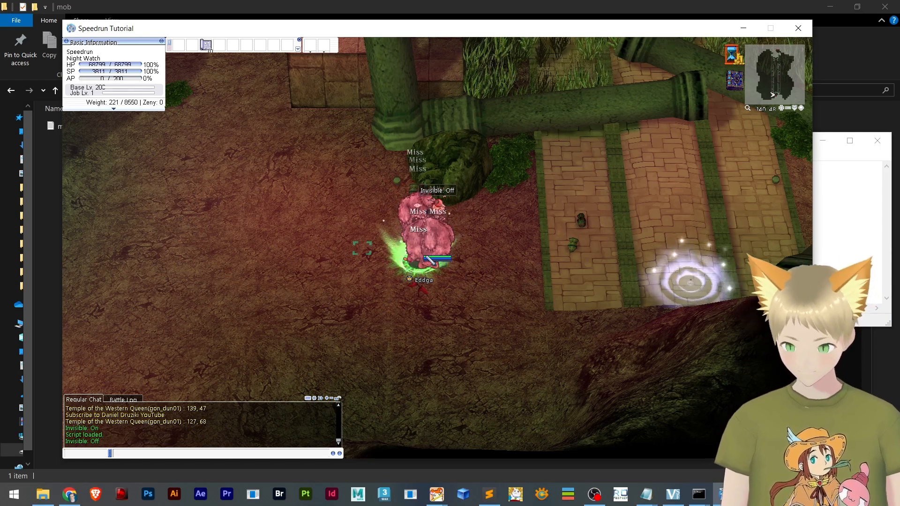
{"action": "left_click", "coordinate": [517, 235]}
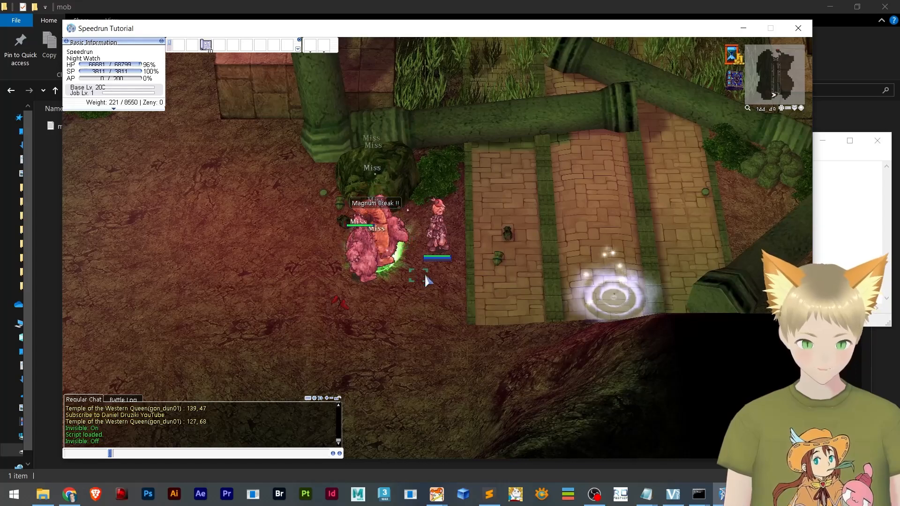
{"action": "left_click", "coordinate": [381, 242]}
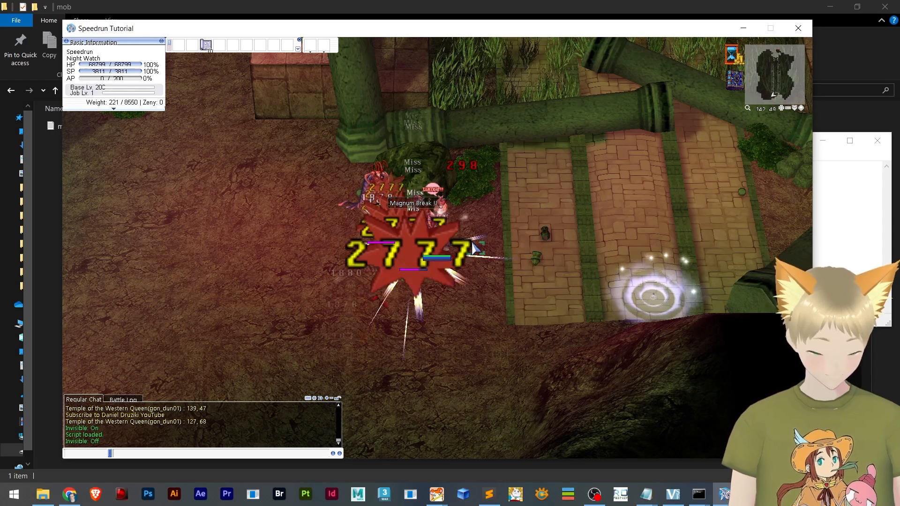
{"action": "key", "text": "alt+a"}
{"action": "key", "text": "alt+a"}
{"action": "key", "text": "alt+s"}
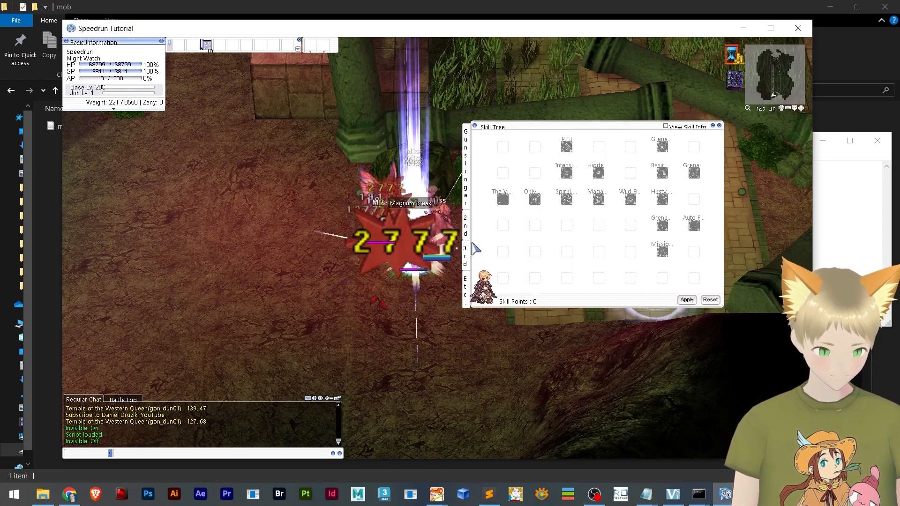
{"action": "key", "text": "alt+s"}
{"action": "type", "text": "@"}
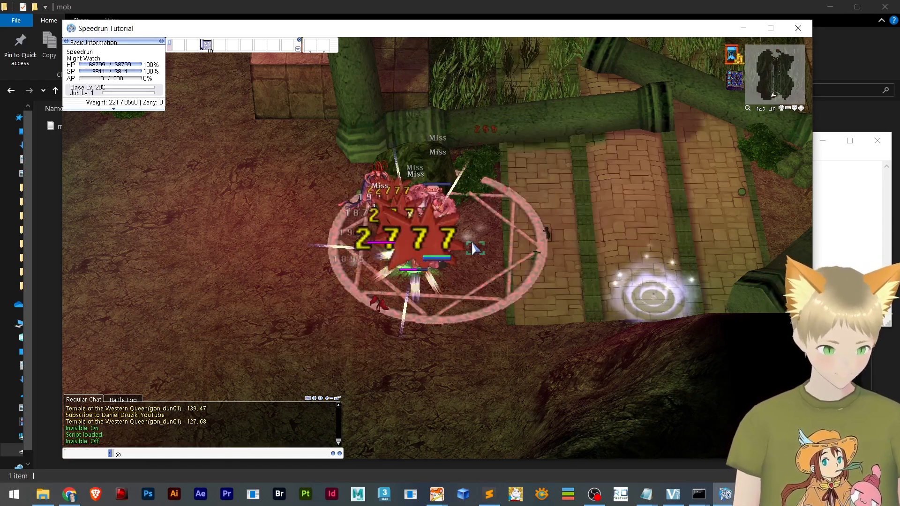
{"action": "type", "text": "allskilkls"}
{"action": "key", "text": "Return"}
{"action": "type", "text": "@allsta"}
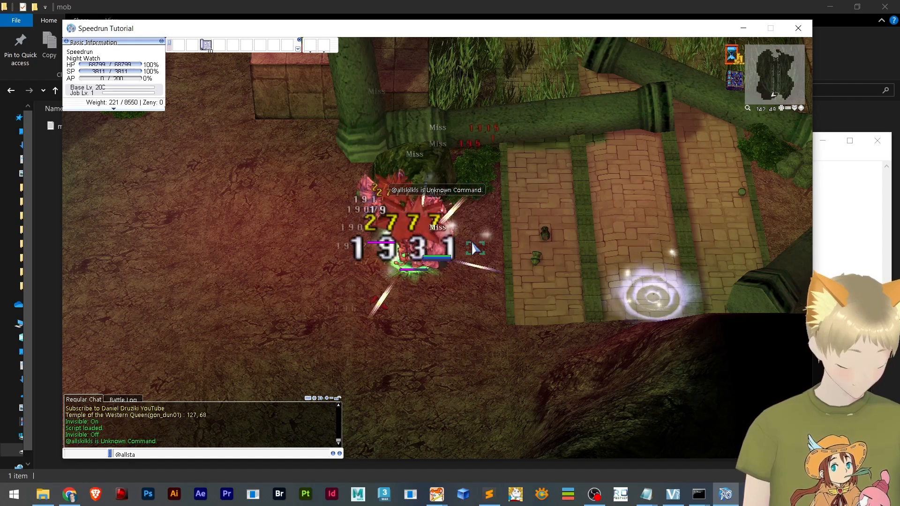
{"action": "type", "text": "tsd"}
{"action": "key", "text": "Return"}
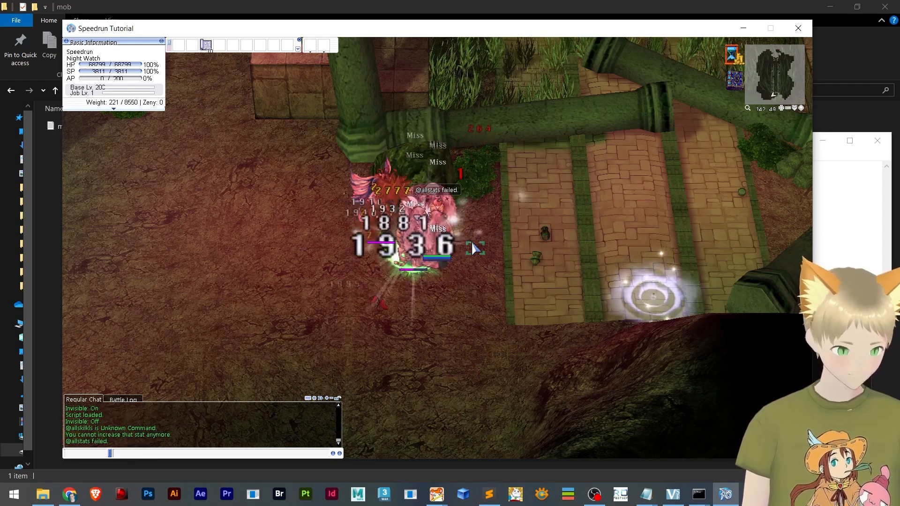
Step away from the mob group, cast Storm Gust on Eddga and the Bigfoots, and retreat from them
{"action": "left_click", "coordinate": [481, 231]}
{"action": "key", "text": "F3"}
{"action": "left_click", "coordinate": [416, 252]}
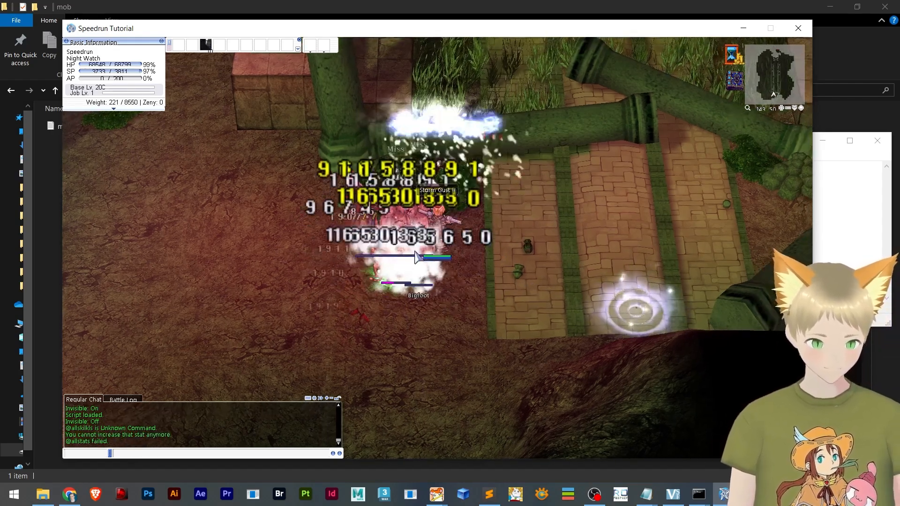
{"action": "left_click", "coordinate": [387, 249]}
{"action": "left_click", "coordinate": [338, 302]}
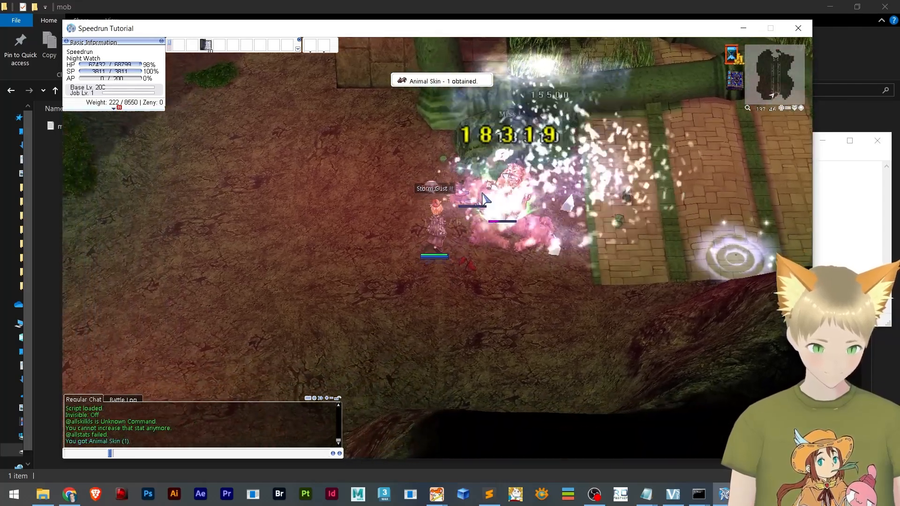
Attack Eddga again and cast another Storm Gust to kill the boss, moving the character clear of the fight
{"action": "left_click", "coordinate": [478, 242]}
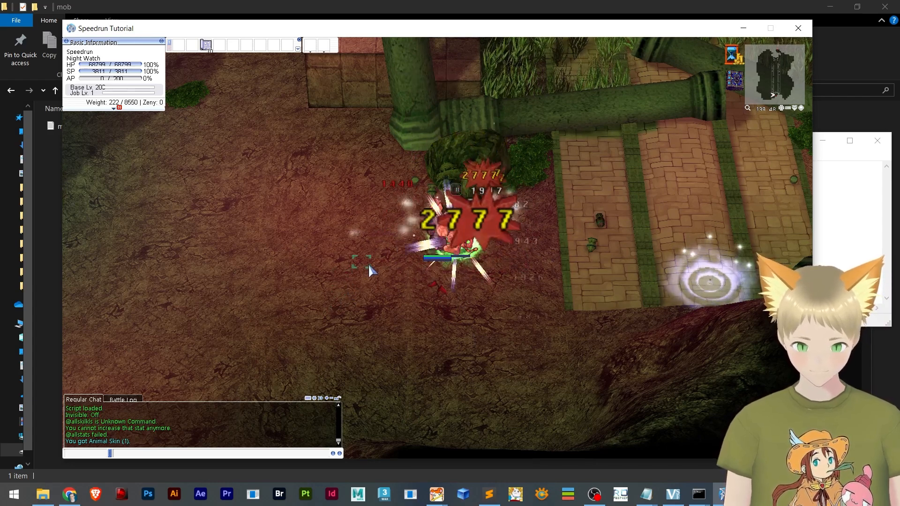
{"action": "left_click", "coordinate": [380, 288]}
{"action": "key", "text": "F3"}
{"action": "left_click", "coordinate": [449, 216]}
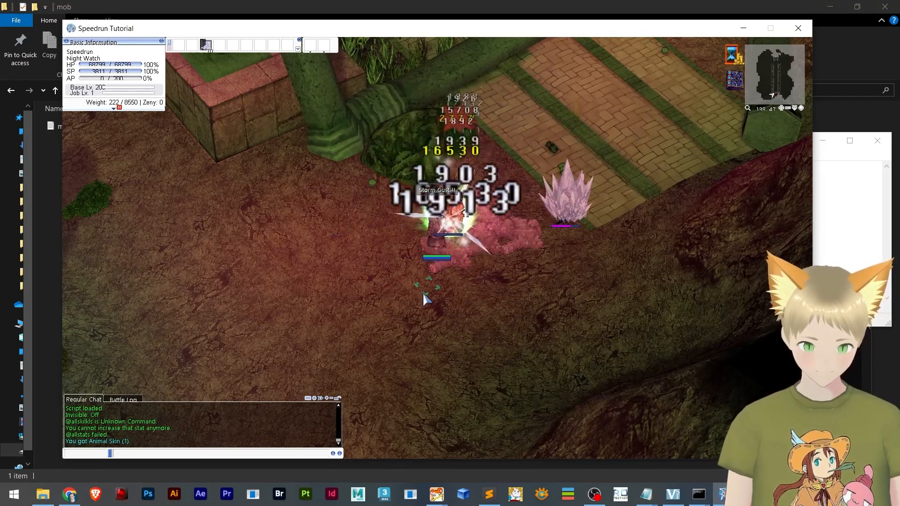
{"action": "left_click", "coordinate": [418, 294]}
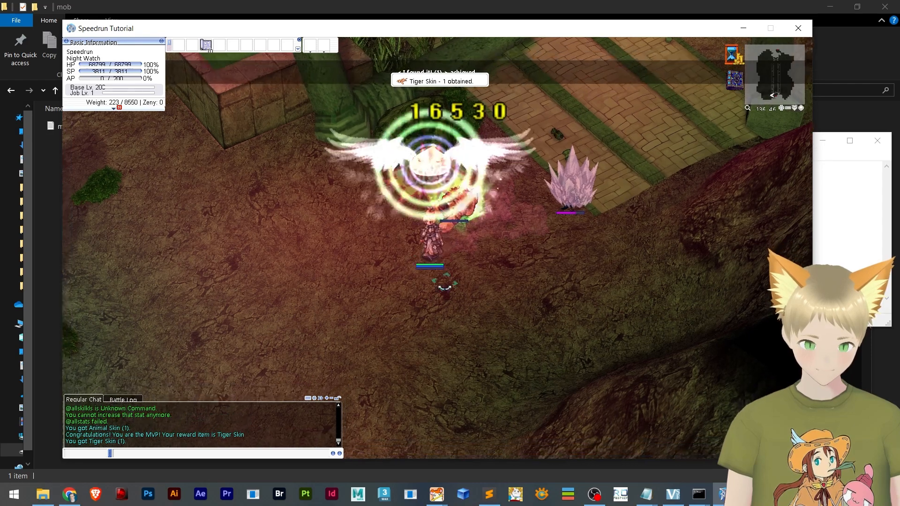
{"action": "right_click_drag", "start_coordinate": [445, 287], "coordinate": [432, 283]}
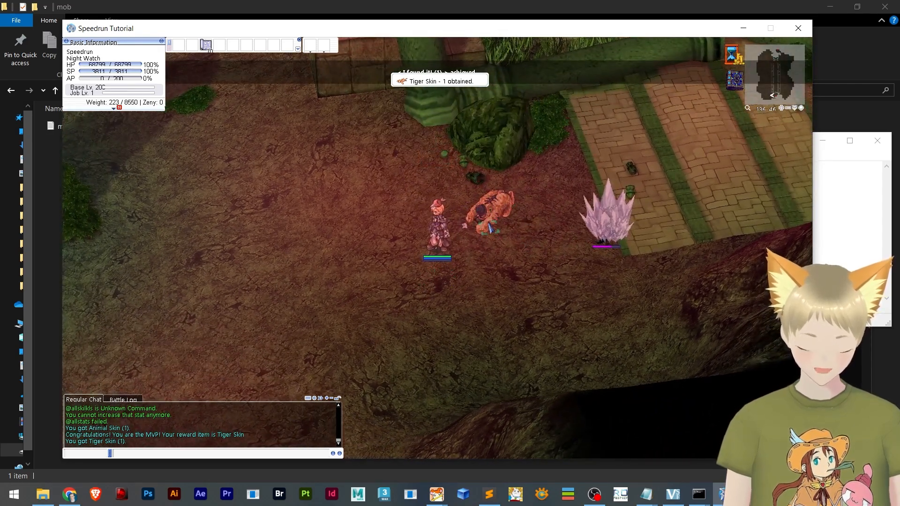
{"action": "left_click", "coordinate": [357, 372]}
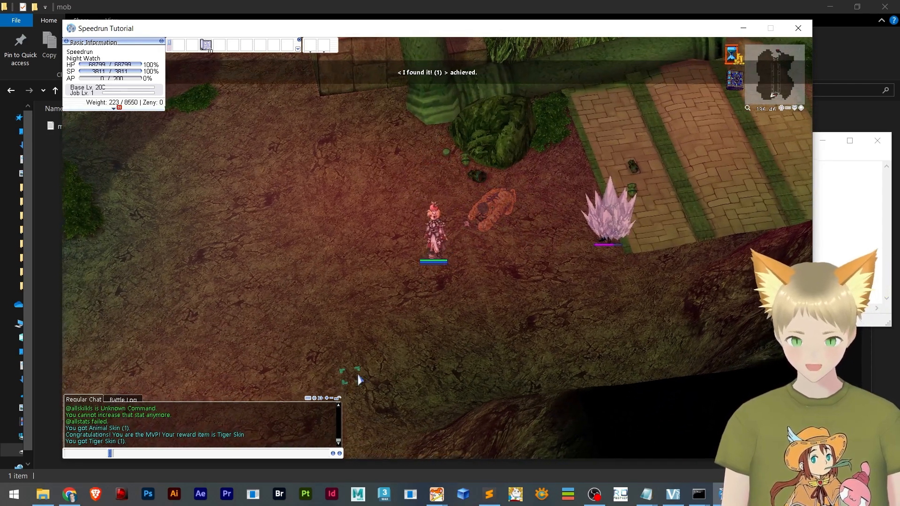
Walk back to Eddga's tomb, read its death notice against the boss_monster line in mobs.txt, and close the notice
{"action": "left_click", "coordinate": [345, 339]}
{"action": "left_click", "coordinate": [328, 307]}
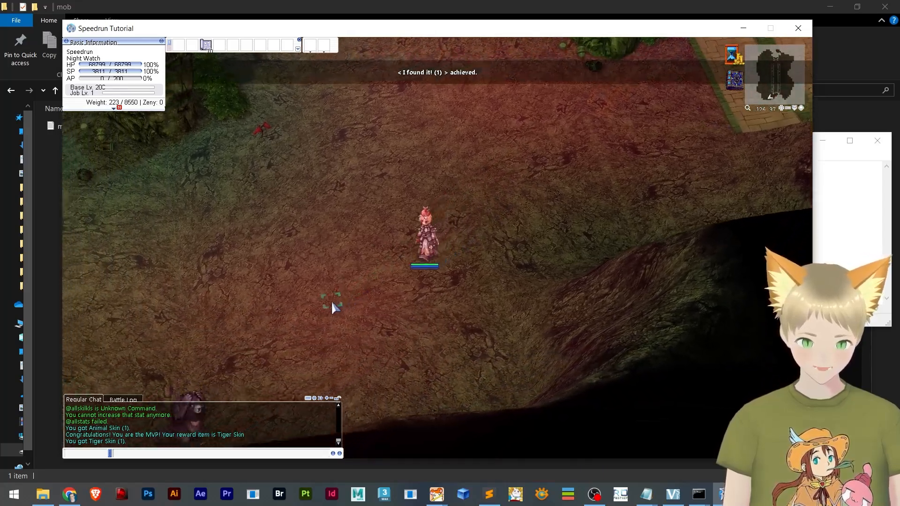
{"action": "left_click", "coordinate": [603, 164]}
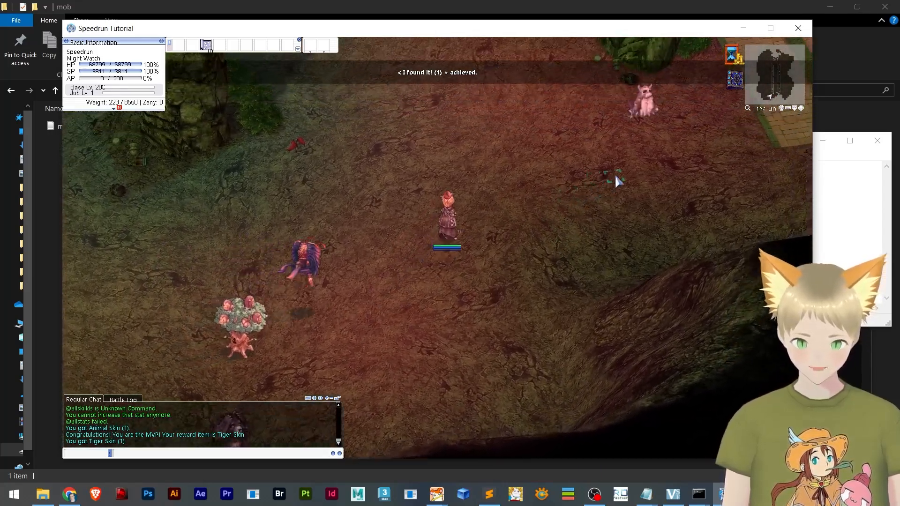
{"action": "left_click", "coordinate": [607, 149]}
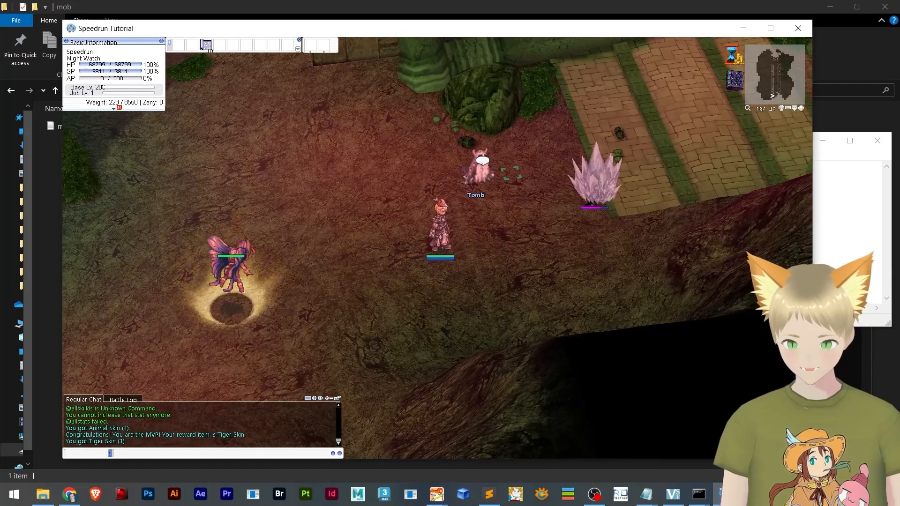
{"action": "key", "text": "alt+Tab"}
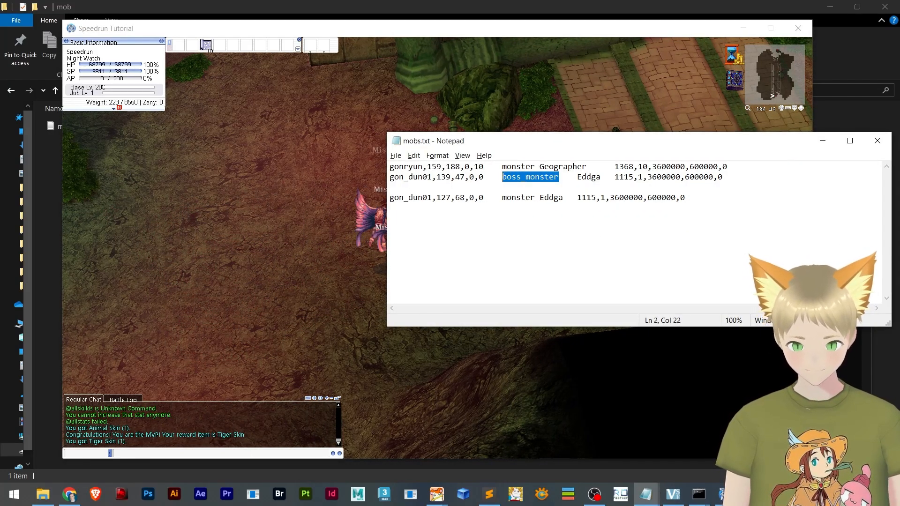
{"action": "key", "text": "alt+Tab"}
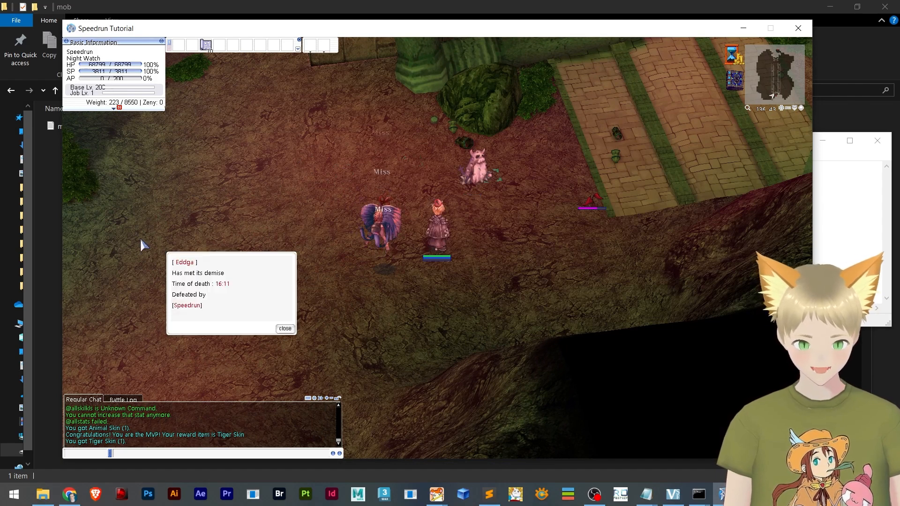
{"action": "left_click", "coordinate": [285, 329]}
Move to the second Eddga, cast Storm Gust on it and the Bigfoots, and turn the view around the fight
{"action": "left_click", "coordinate": [284, 164]}
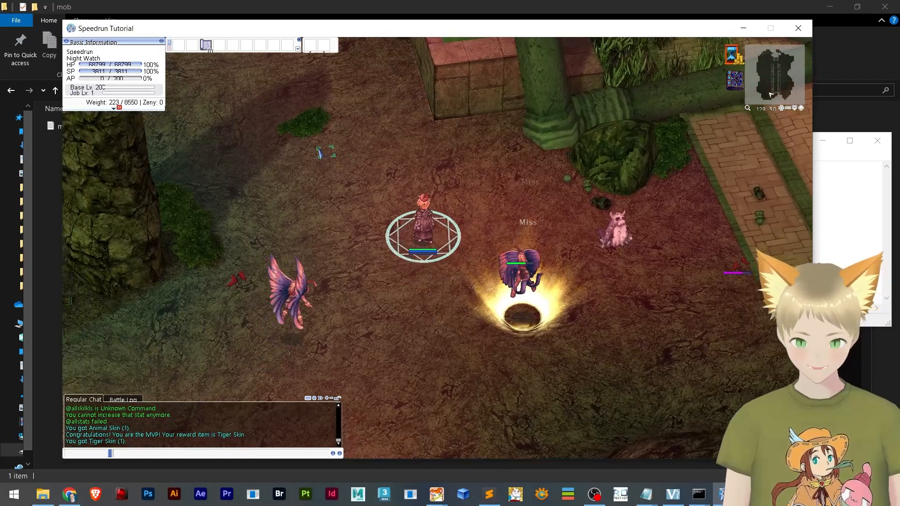
{"action": "left_click", "coordinate": [370, 131]}
{"action": "key", "text": "F3"}
{"action": "left_click", "coordinate": [412, 141]}
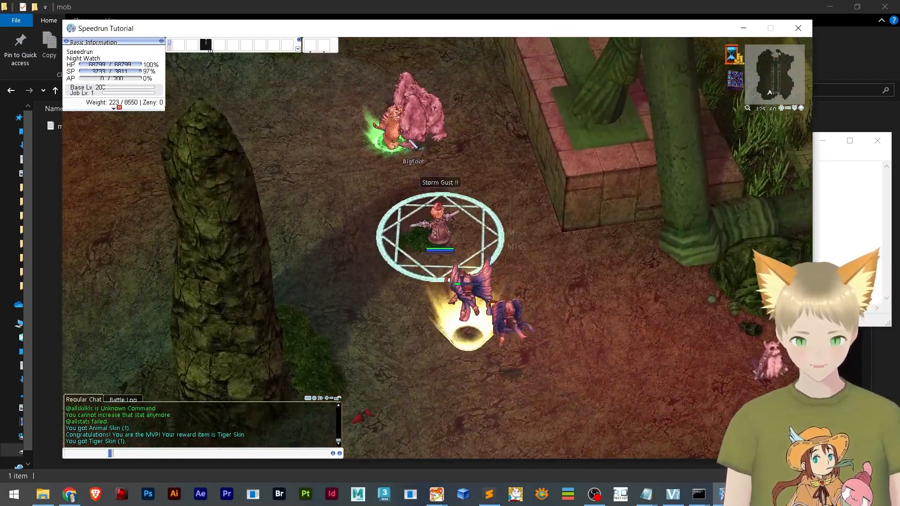
{"action": "left_click", "coordinate": [394, 217]}
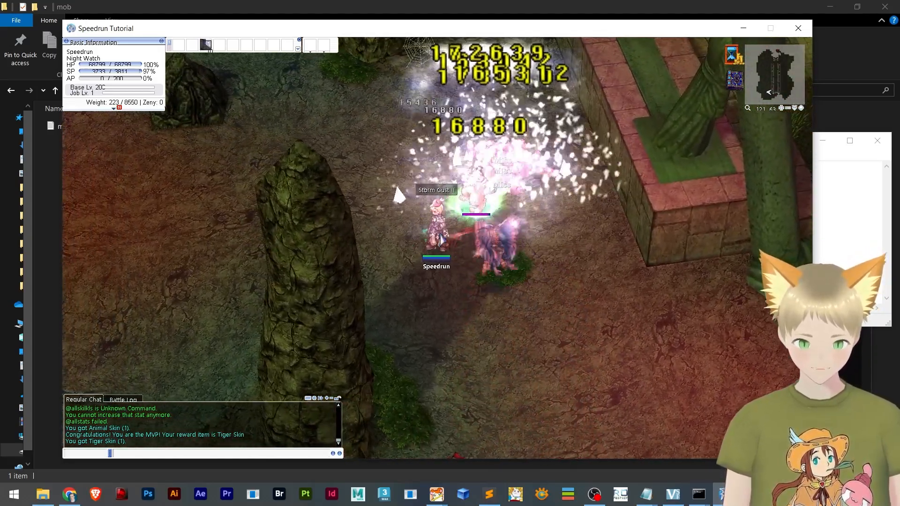
{"action": "right_click_drag", "start_coordinate": [440, 234], "coordinate": [370, 257]}
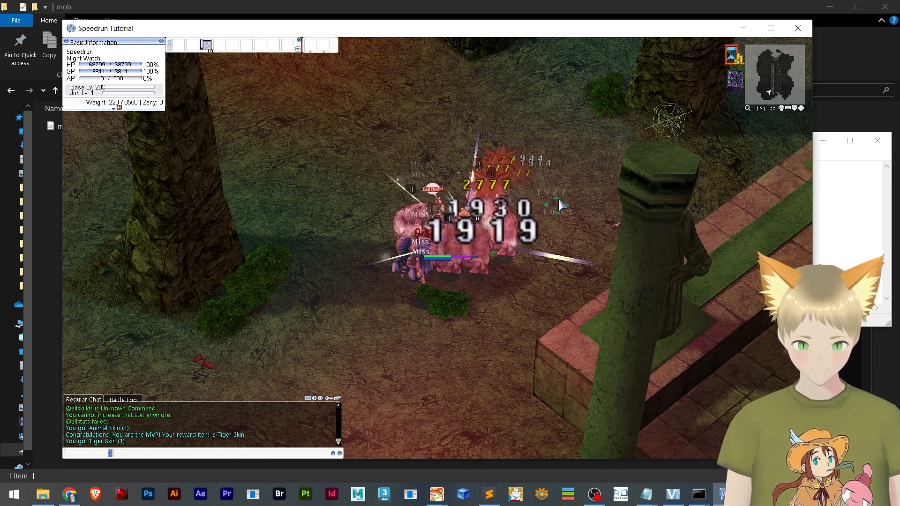
{"action": "type", "text": "@killmonster"}
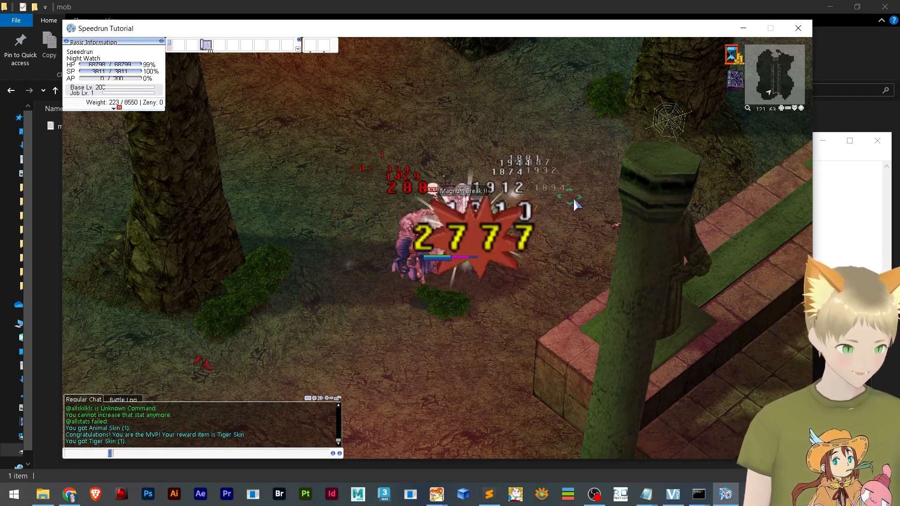
{"action": "key", "text": "Return"}
{"action": "left_click", "coordinate": [357, 202]}
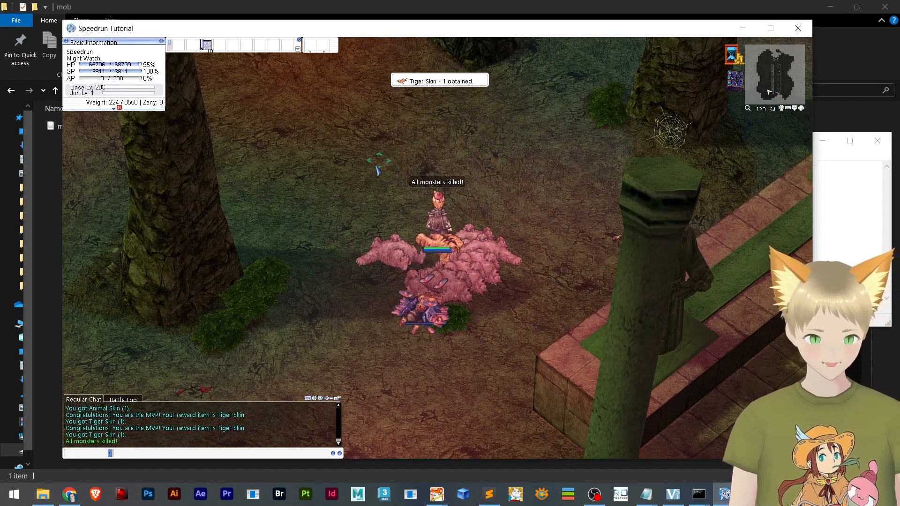
Leave the dungeon for Gonryun and walk the character along the path past the Geographers
{"action": "mouse_move", "coordinate": [357, 201]}
{"action": "left_mouse_down"}
{"action": "mouse_move", "coordinate": [350, 223]}
{"action": "mouse_move", "coordinate": [404, 229]}
{"action": "mouse_move", "coordinate": [370, 233]}
{"action": "mouse_move", "coordinate": [571, 327]}
{"action": "mouse_move", "coordinate": [640, 297]}
{"action": "mouse_move", "coordinate": [558, 209]}
{"action": "mouse_move", "coordinate": [578, 253]}
{"action": "mouse_move", "coordinate": [476, 337]}
{"action": "mouse_move", "coordinate": [510, 368]}
{"action": "mouse_move", "coordinate": [595, 308]}
{"action": "mouse_move", "coordinate": [627, 277]}
{"action": "mouse_move", "coordinate": [634, 252]}
{"action": "mouse_move", "coordinate": [628, 244]}
{"action": "mouse_move", "coordinate": [607, 263]}
{"action": "mouse_move", "coordinate": [547, 275]}
{"action": "mouse_move", "coordinate": [482, 219]}
{"action": "mouse_move", "coordinate": [457, 215]}
{"action": "left_mouse_up"}
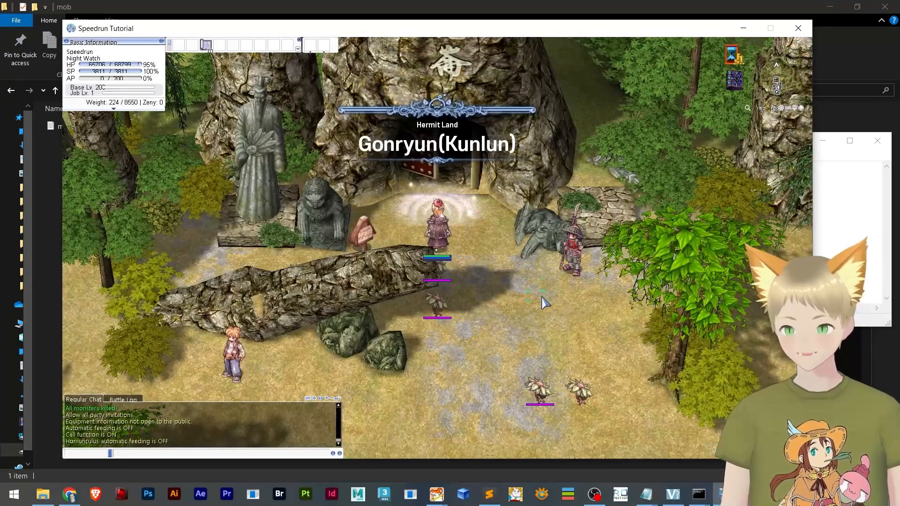
{"action": "left_click_drag", "start_coordinate": [474, 336], "coordinate": [444, 329]}
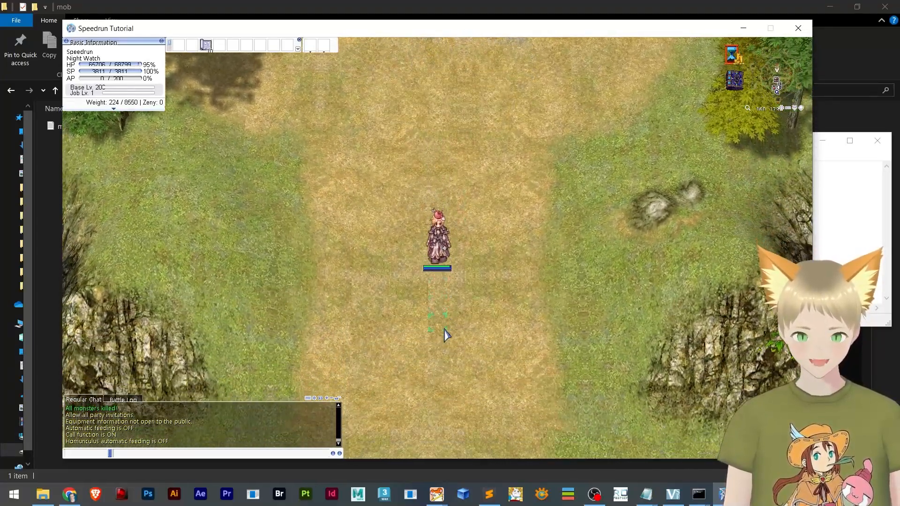